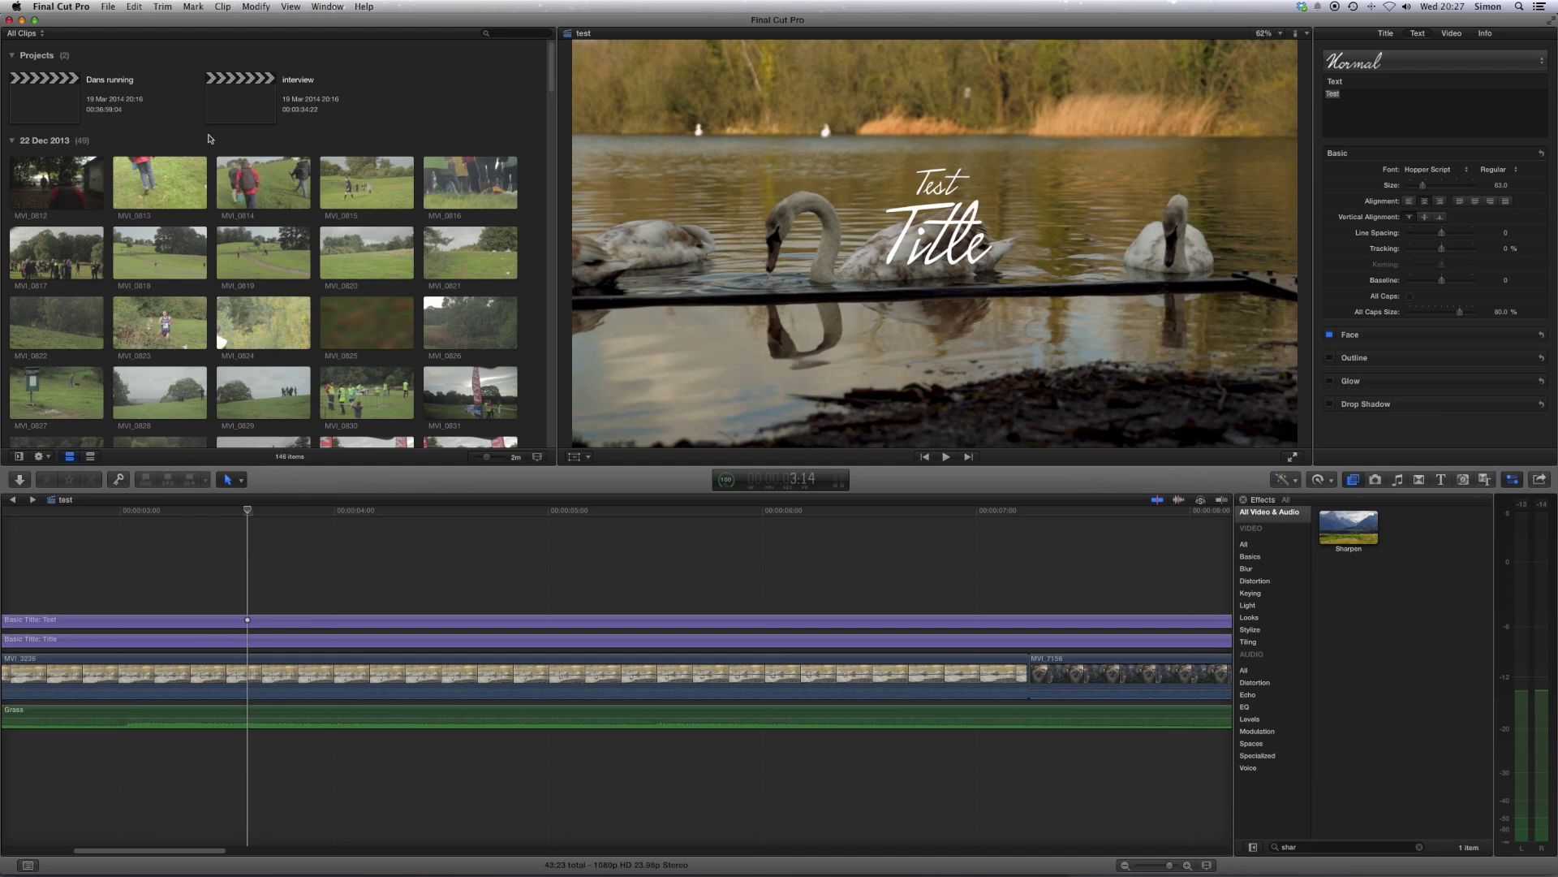
Hide the event browser to enlarge the viewer area and show the video scopes beside the test project's picture.
left_click(370, 207)
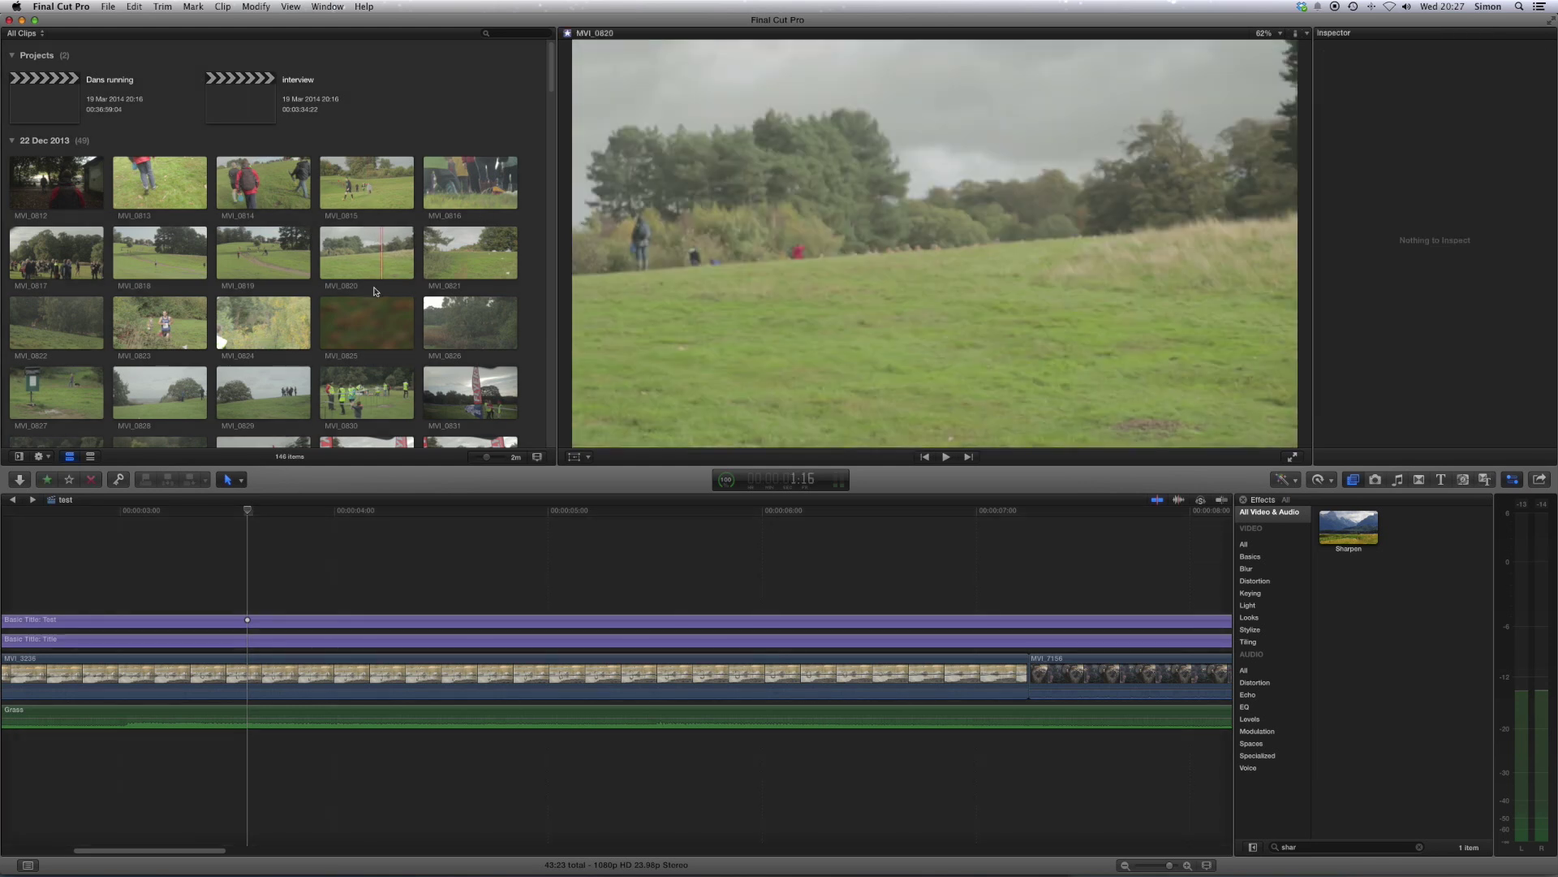
left_click(253, 511)
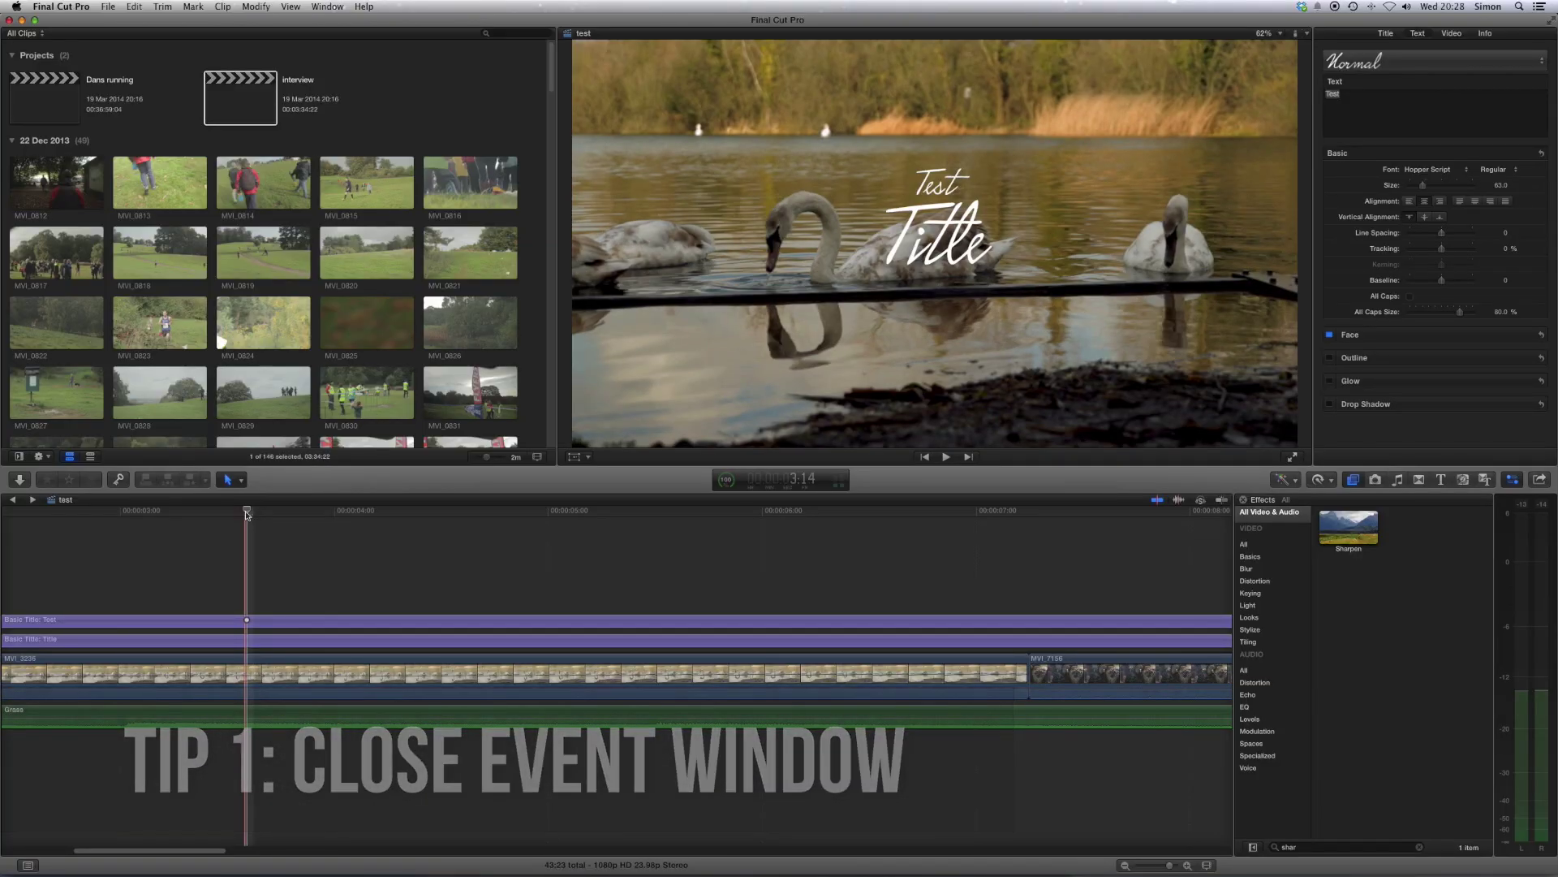
key("ctrl+super+1")
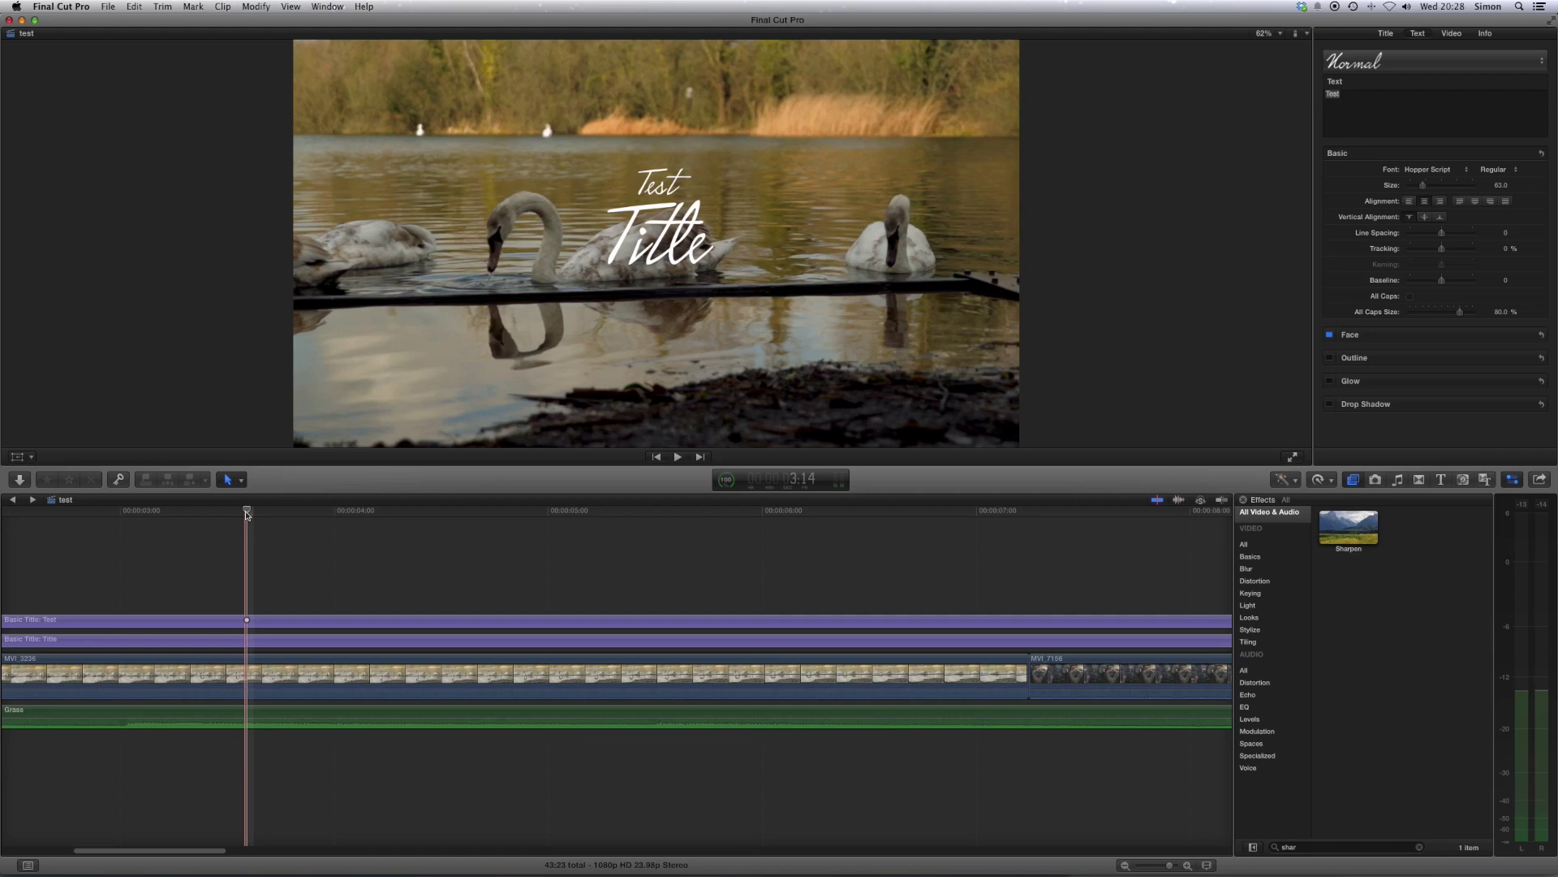
key("super+7")
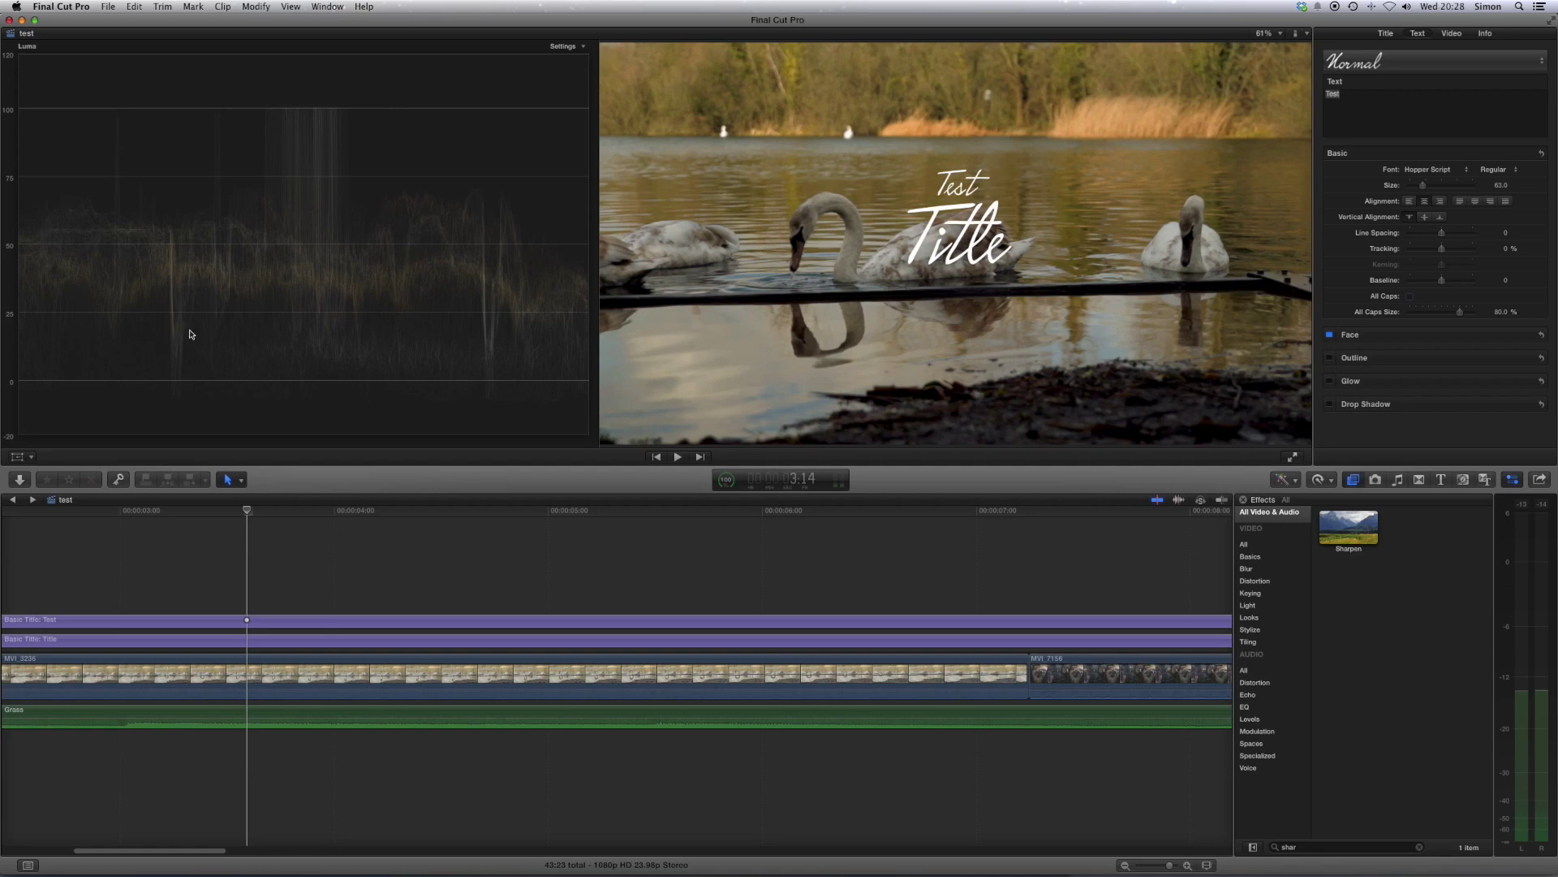
Hide the video scopes and bring back the event browser.
key("super+7")
key("ctrl+super+1")
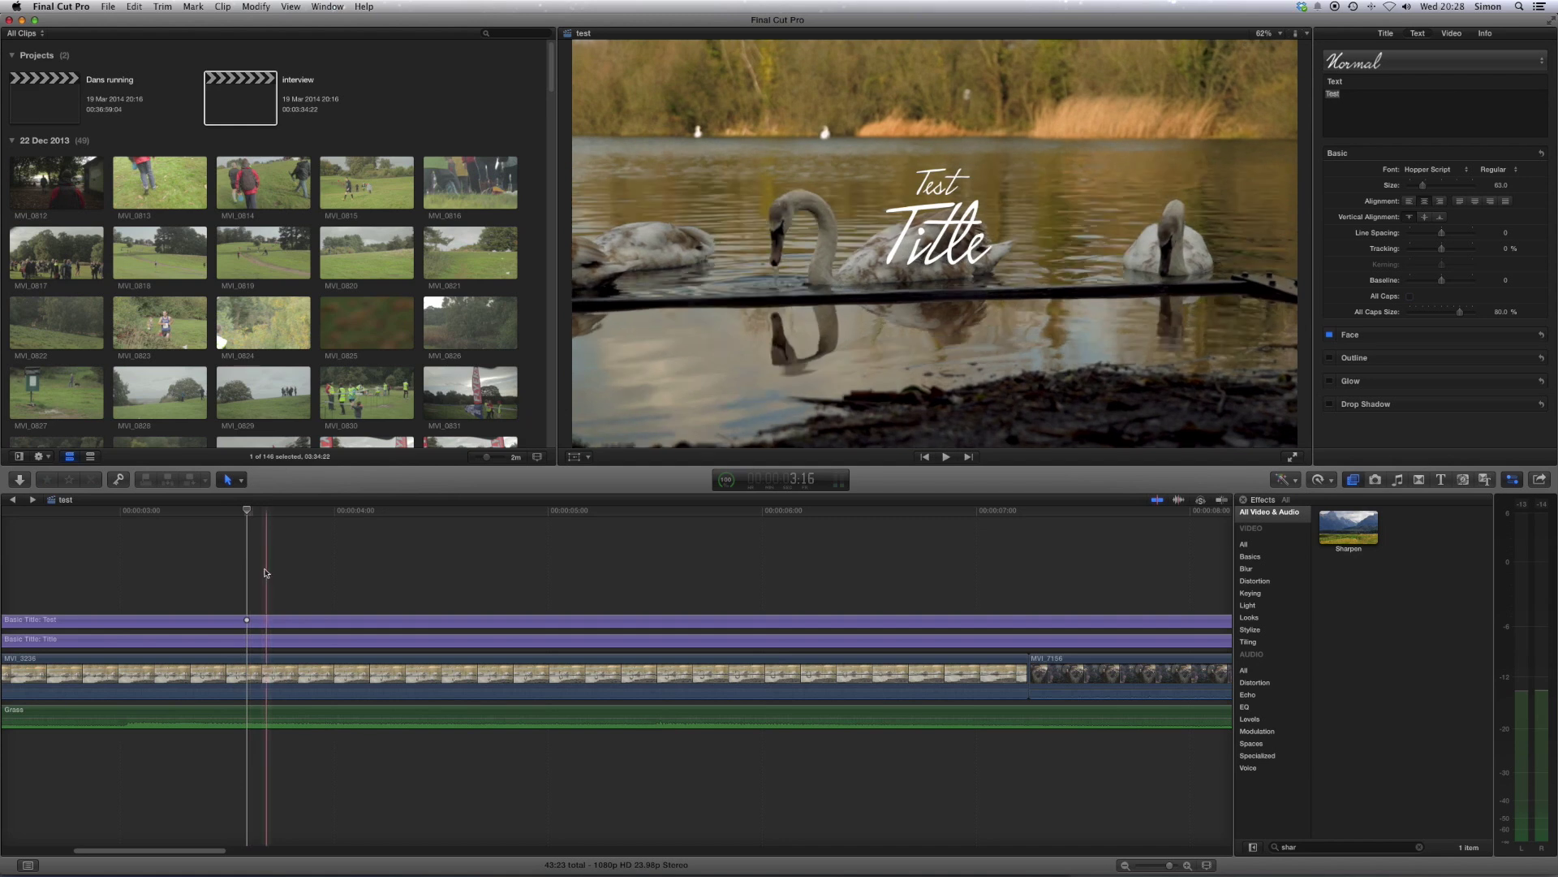
left_click(240, 513)
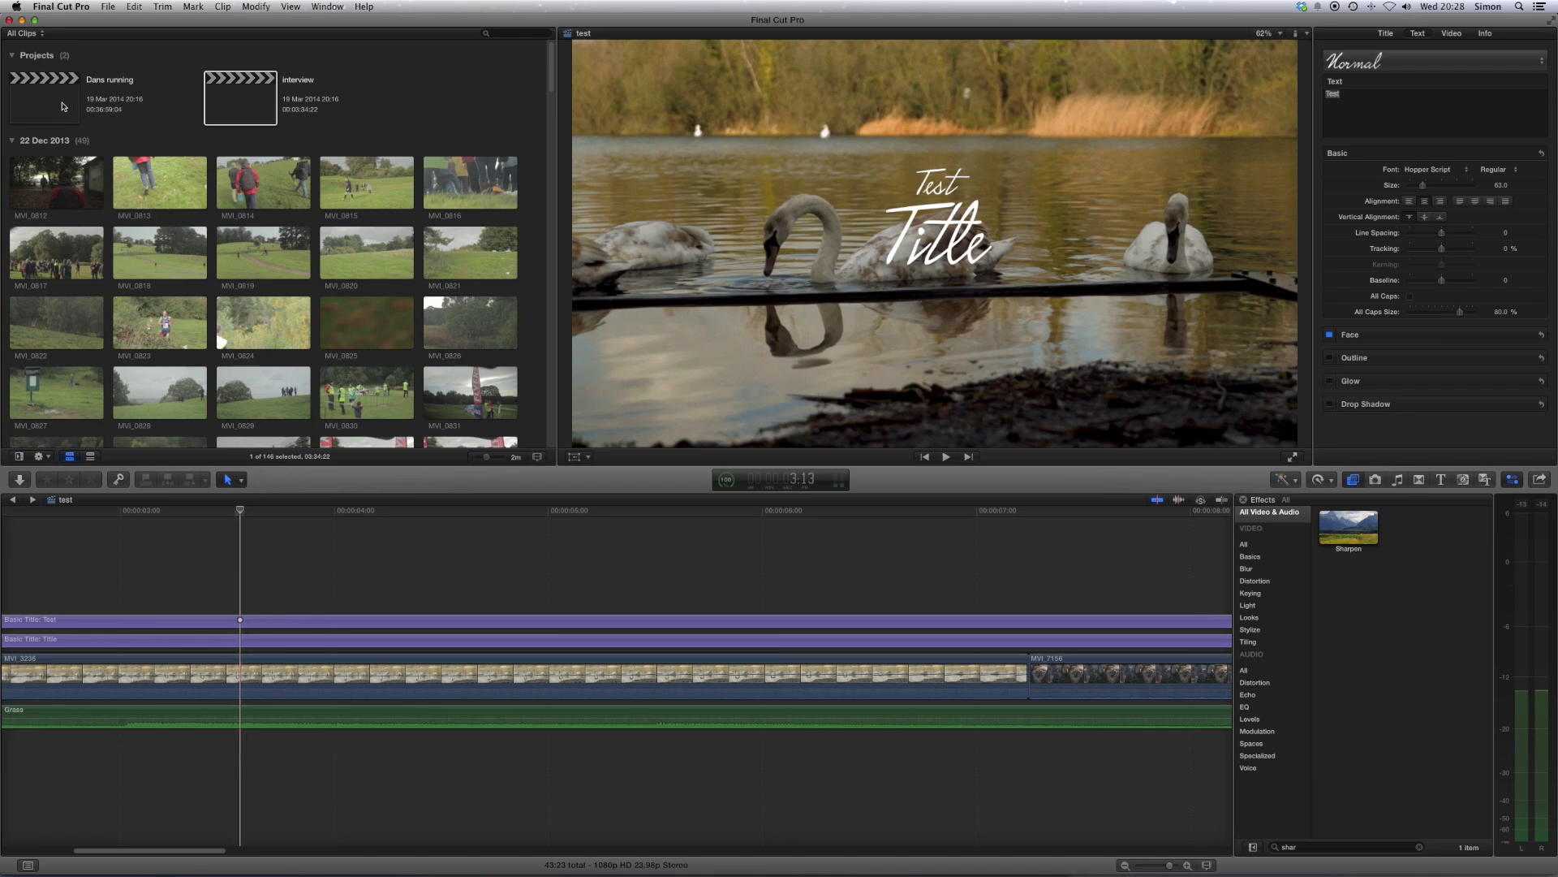
Delete all render files associated with the running project.
left_click(63, 106)
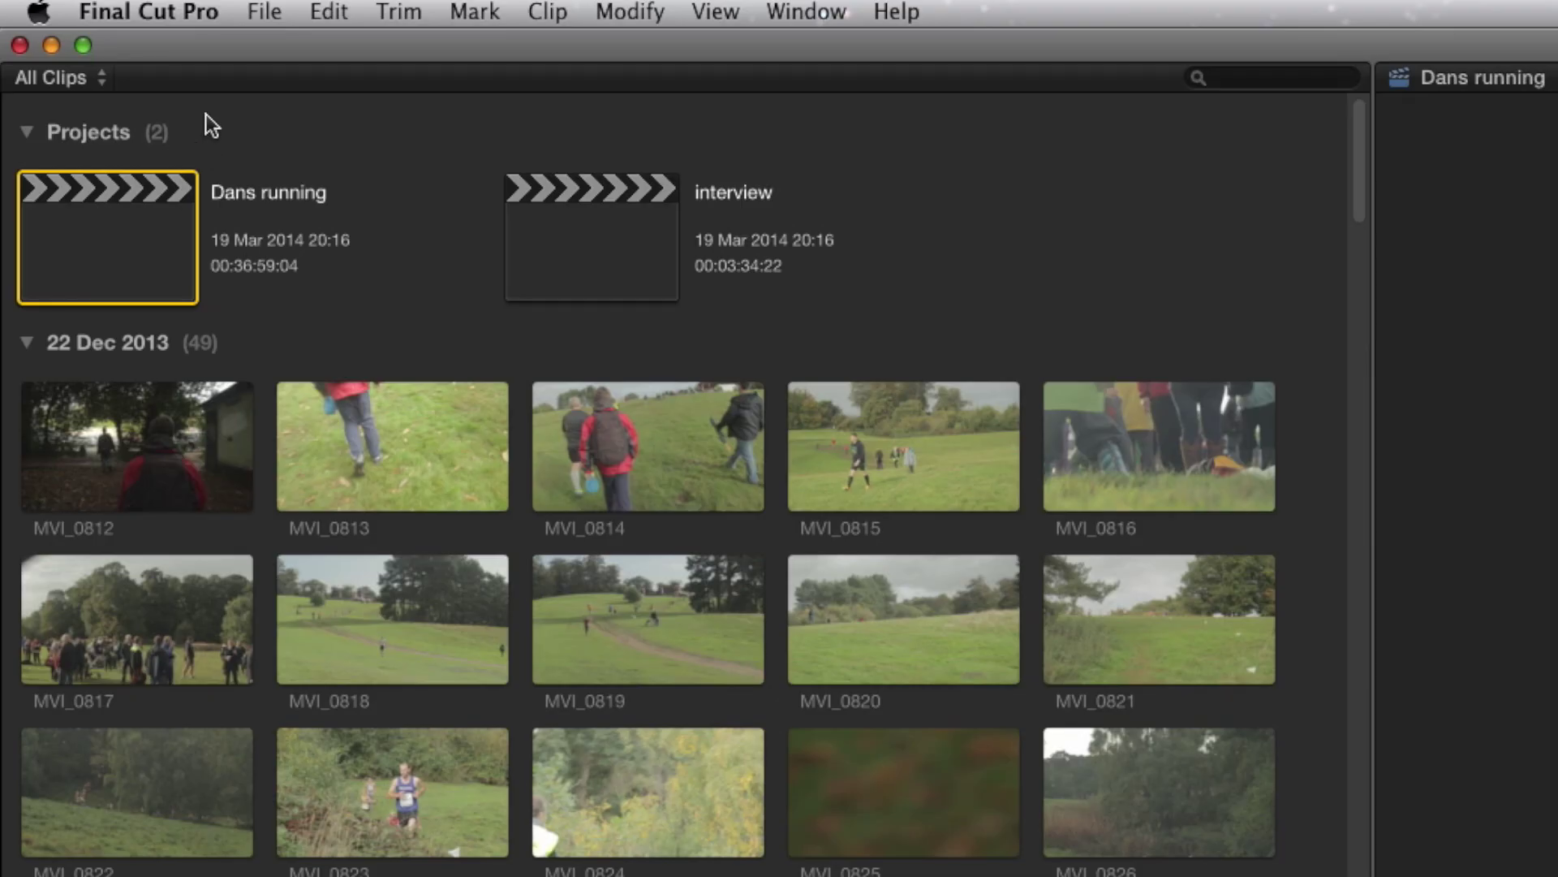
left_click(263, 11)
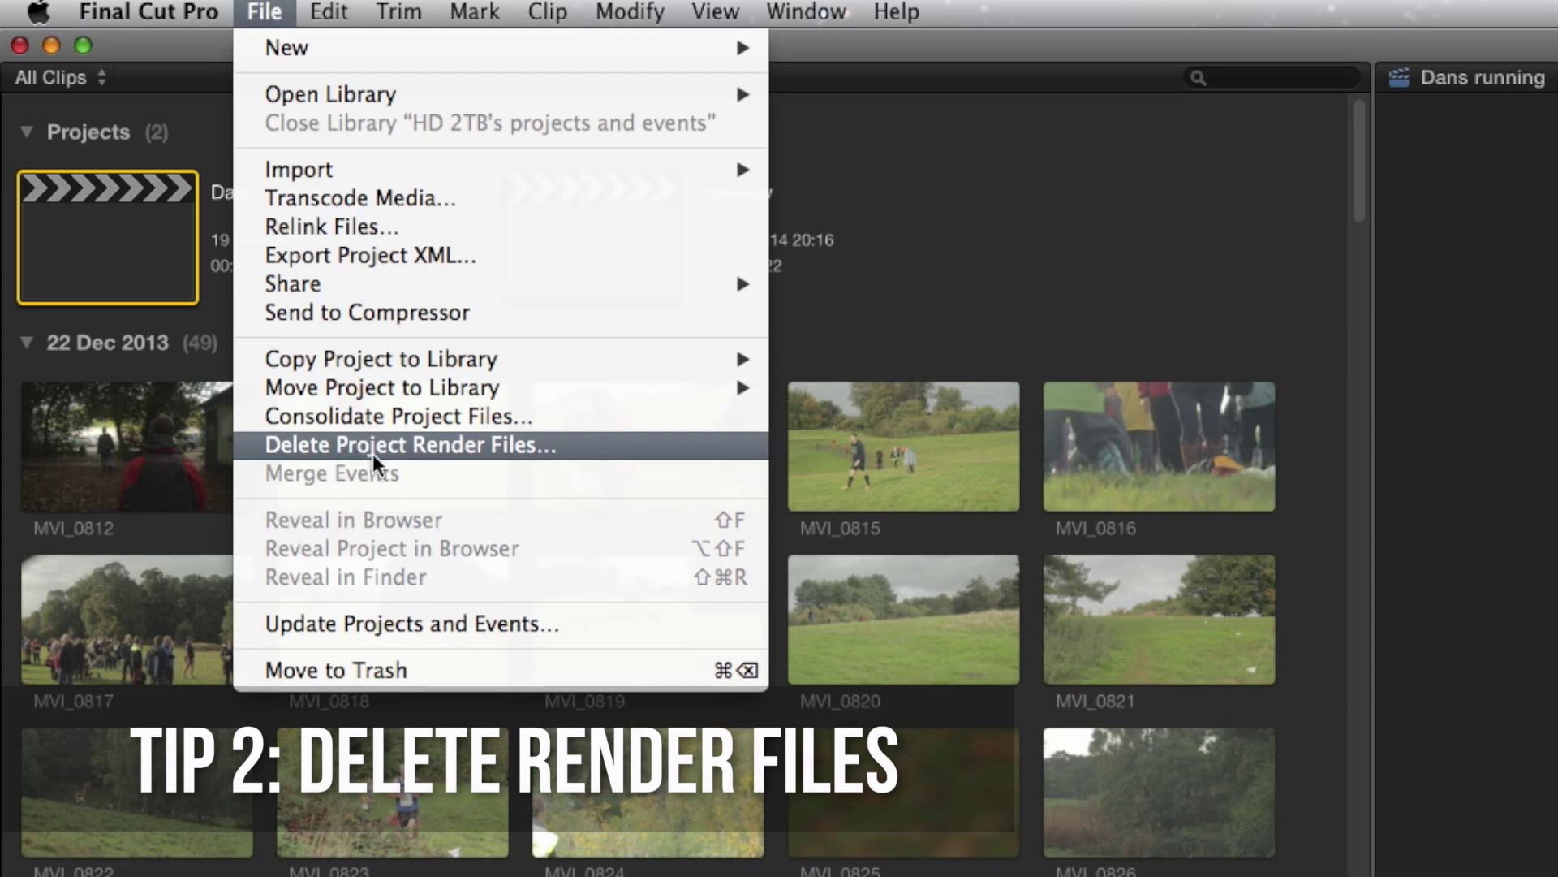
left_click(372, 446)
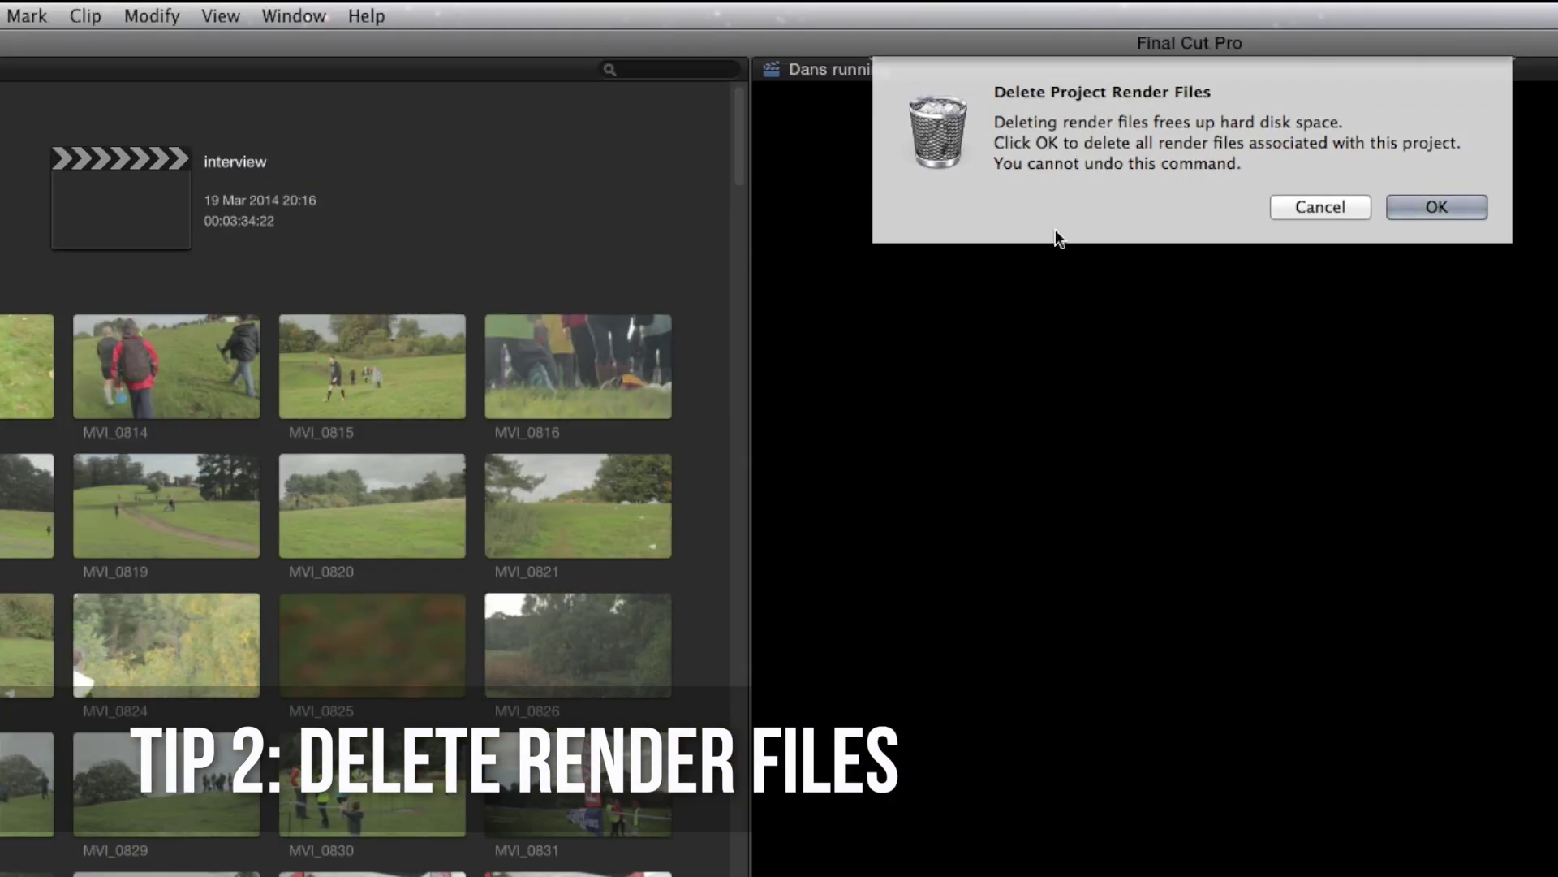
left_click(1431, 207)
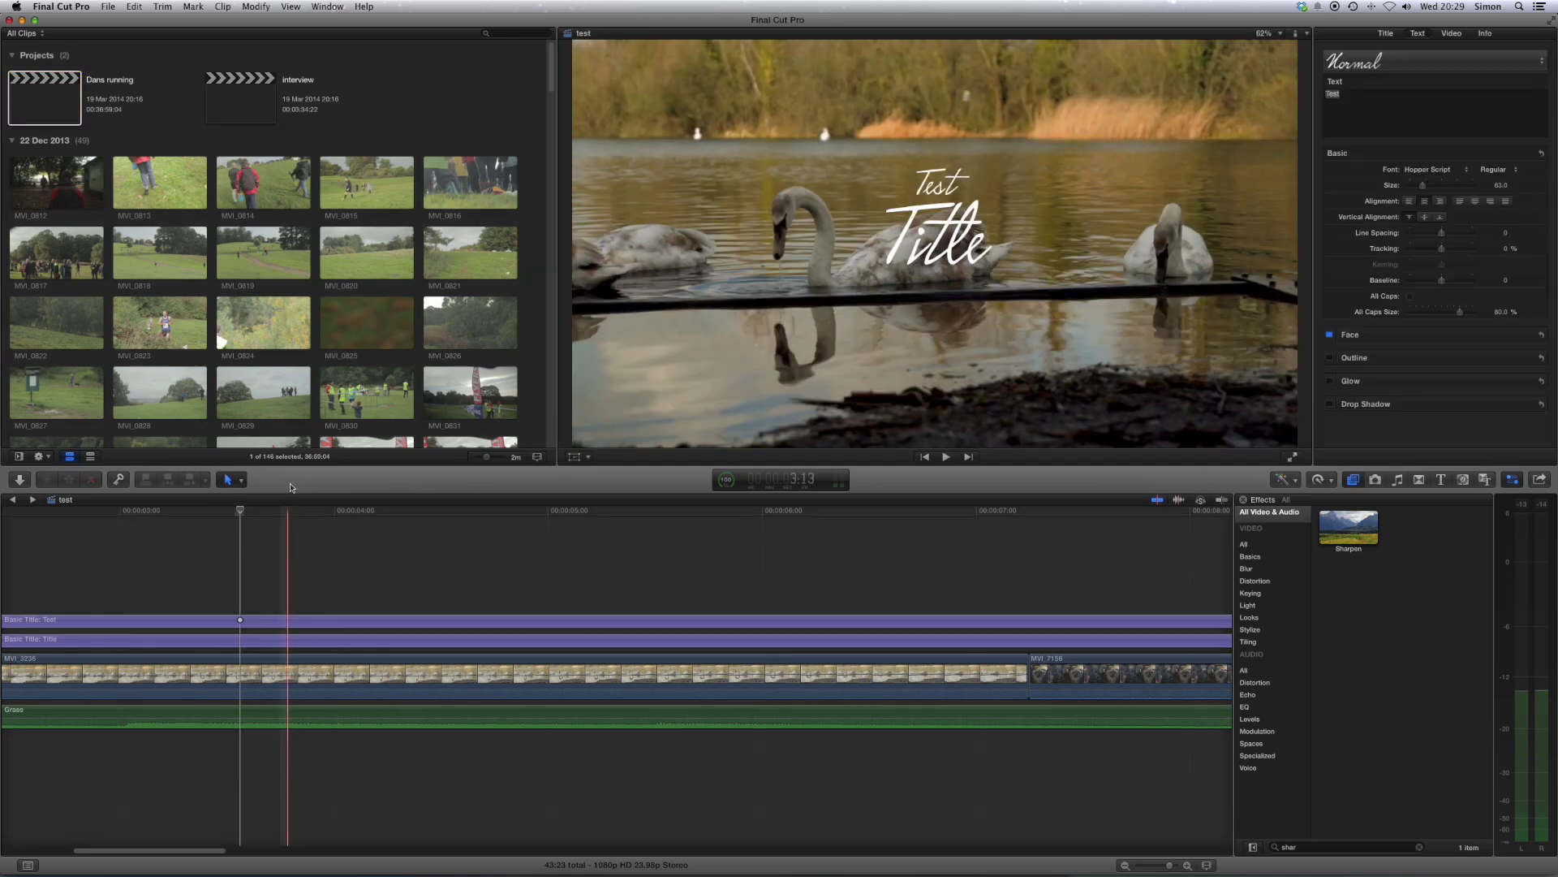
Open the running project to skim through its timeline, and return to the test project.
double_click(65, 97)
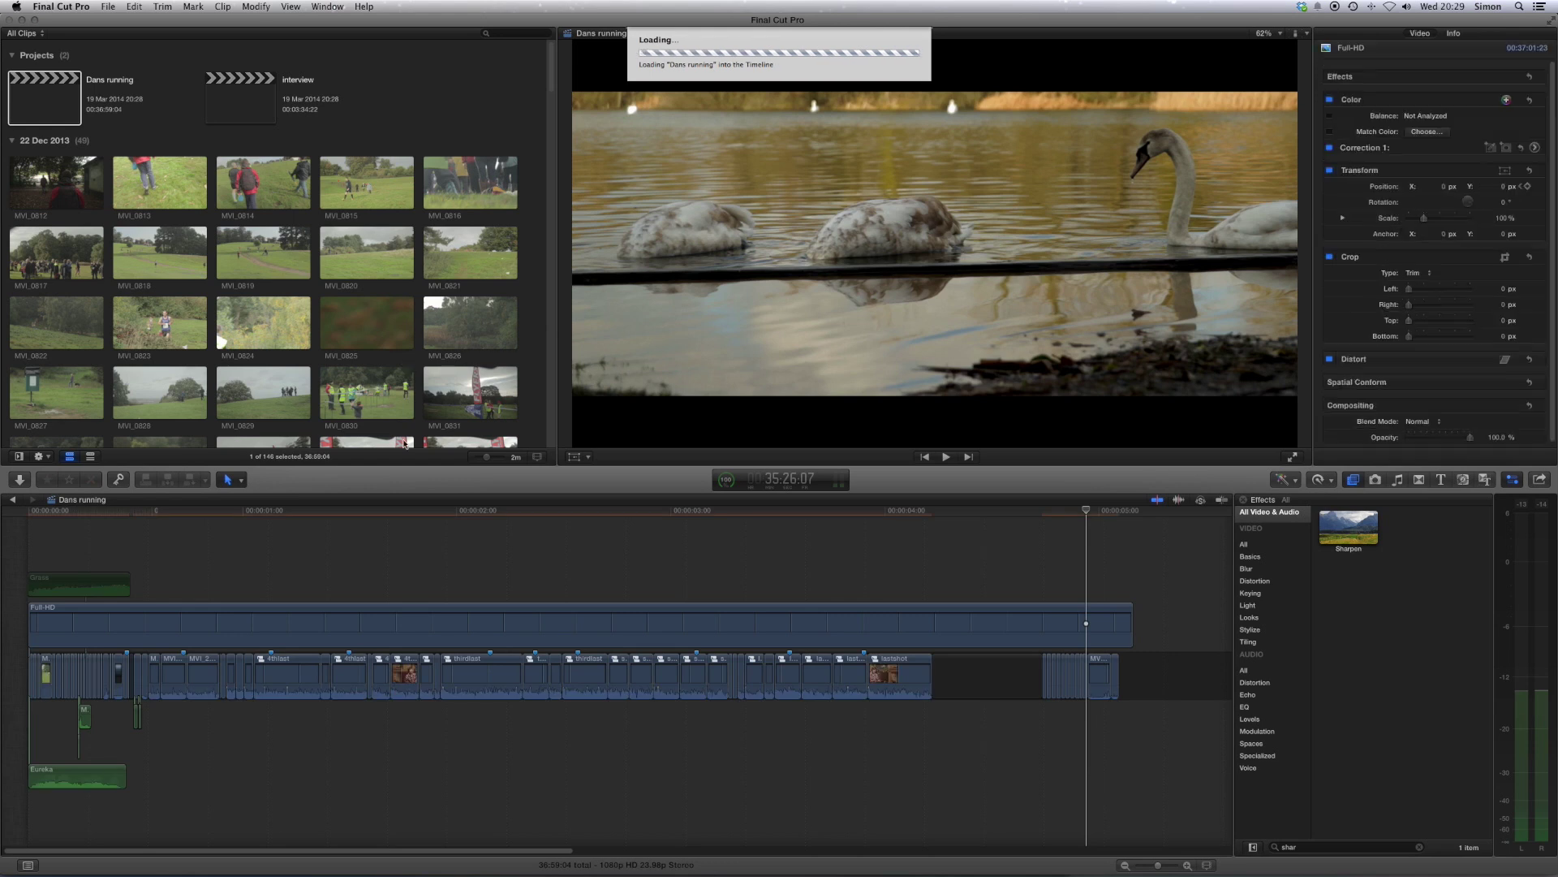
left_click_drag(466, 513, 758, 533)
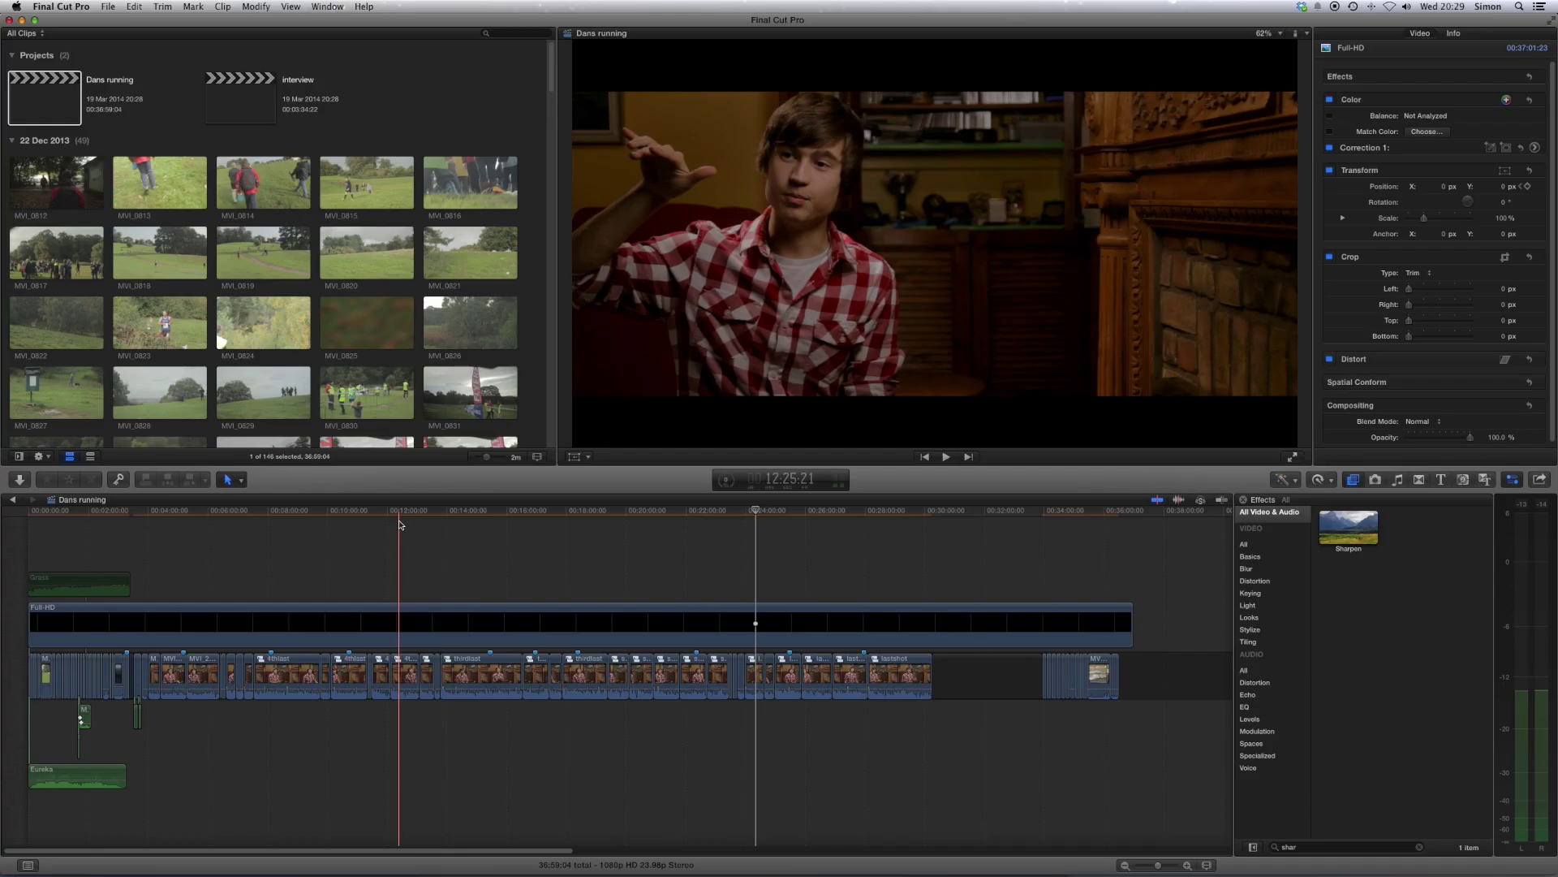
left_click(236, 113)
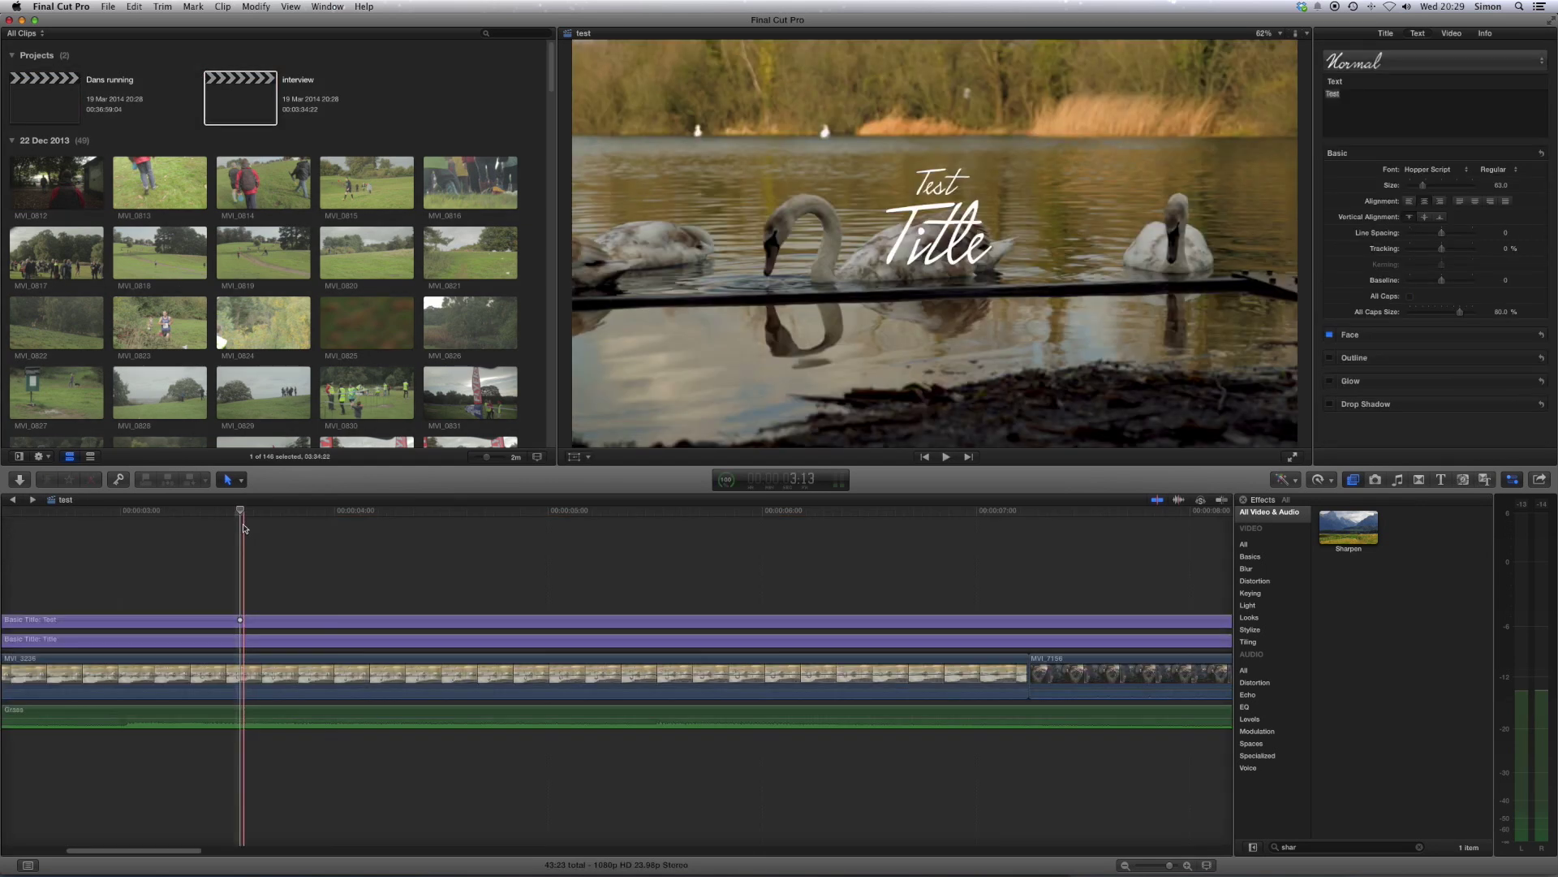
left_click(265, 525)
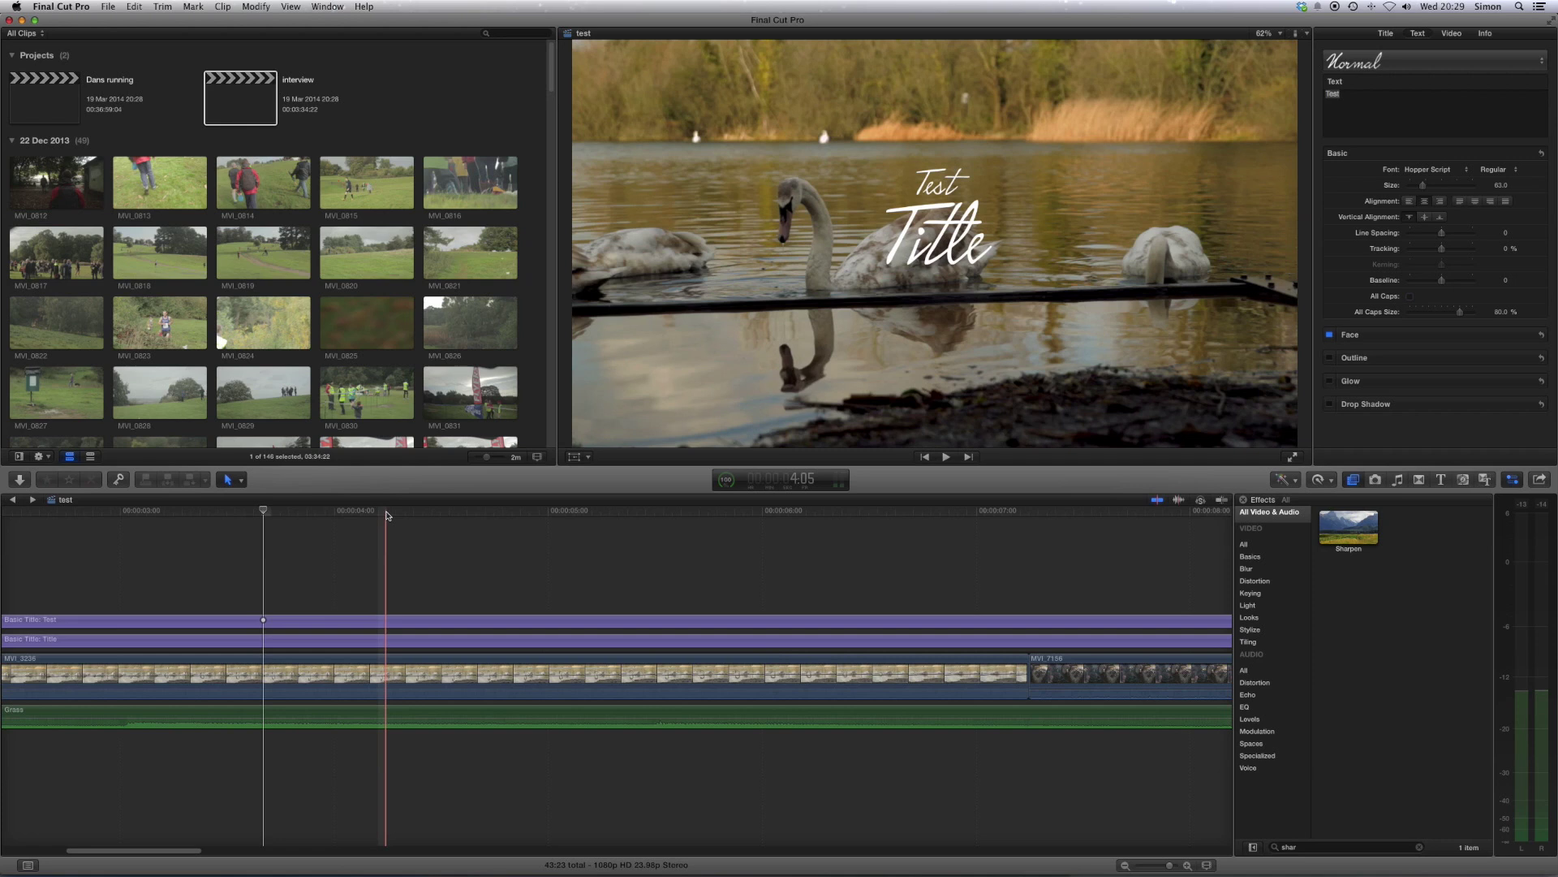
Play the test project from its beginning for about one second and pause.
key("Home")
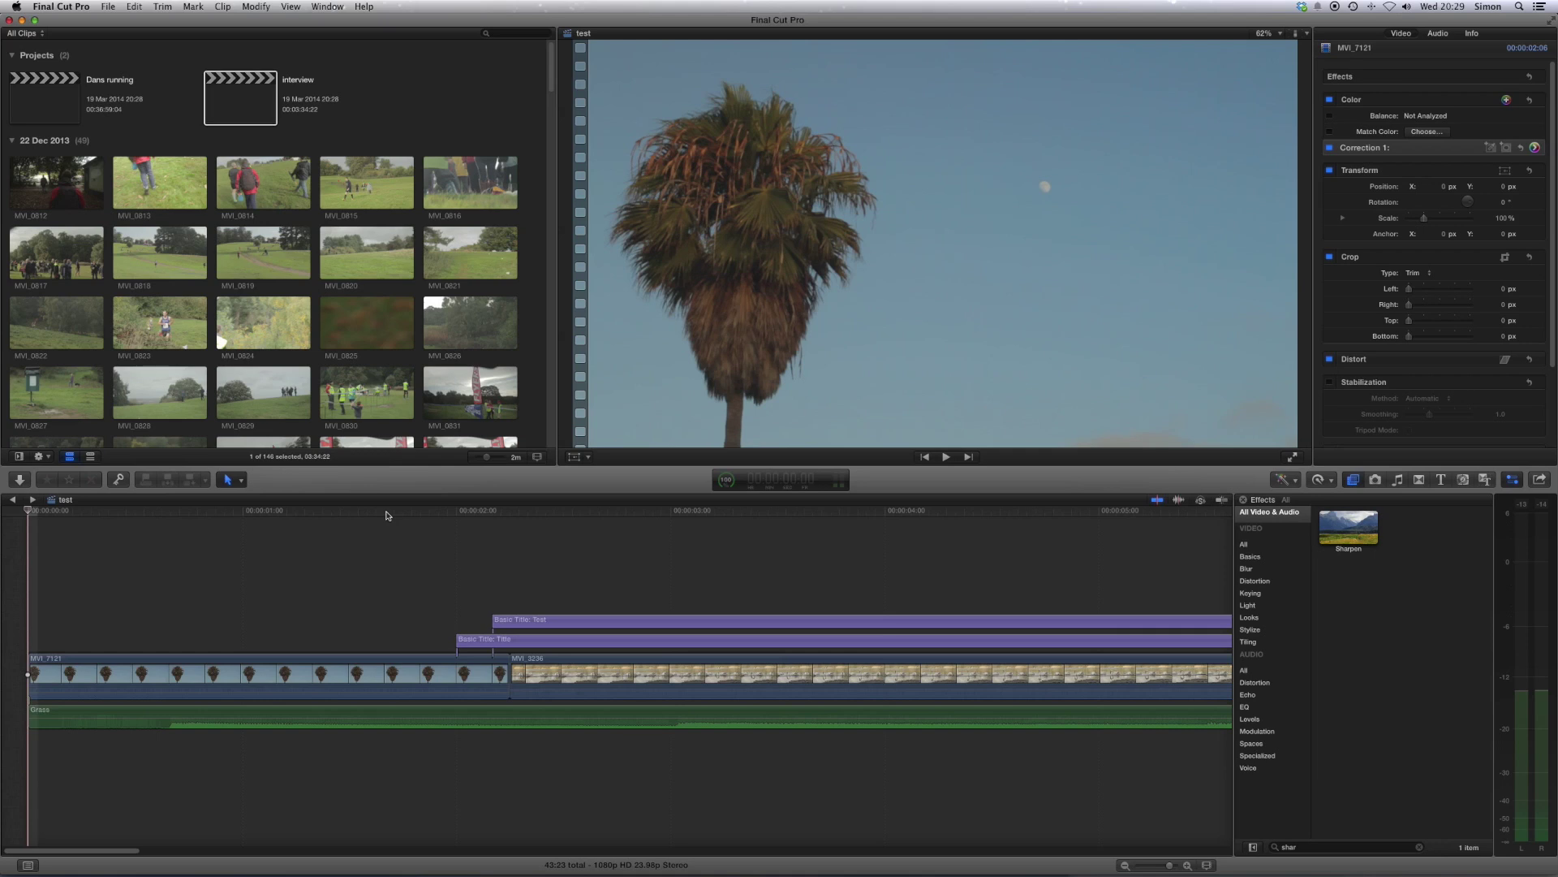
key("space")
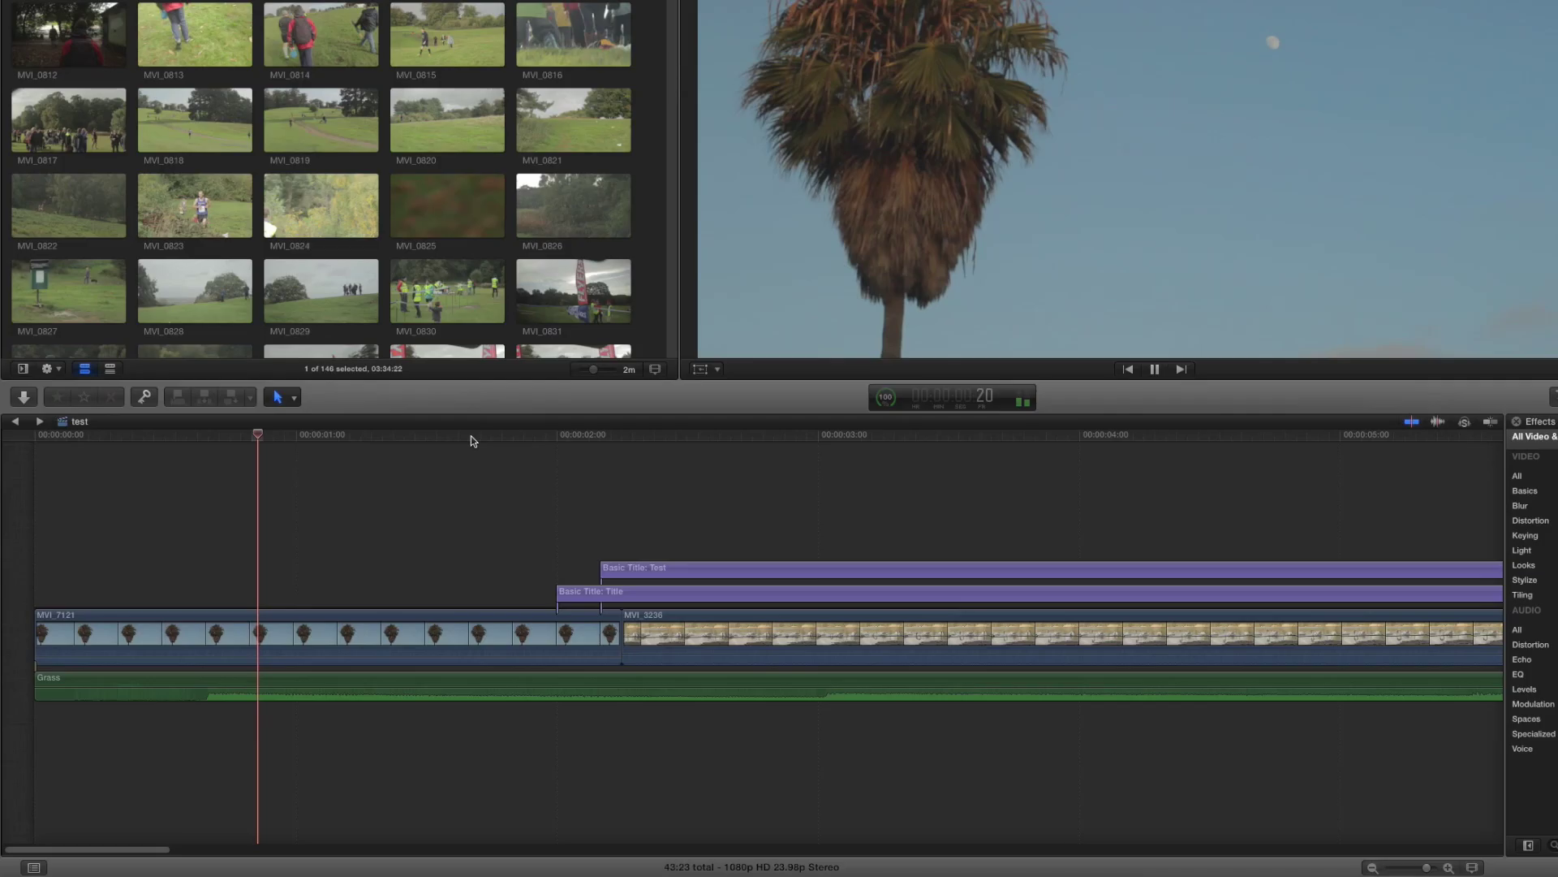
key("space")
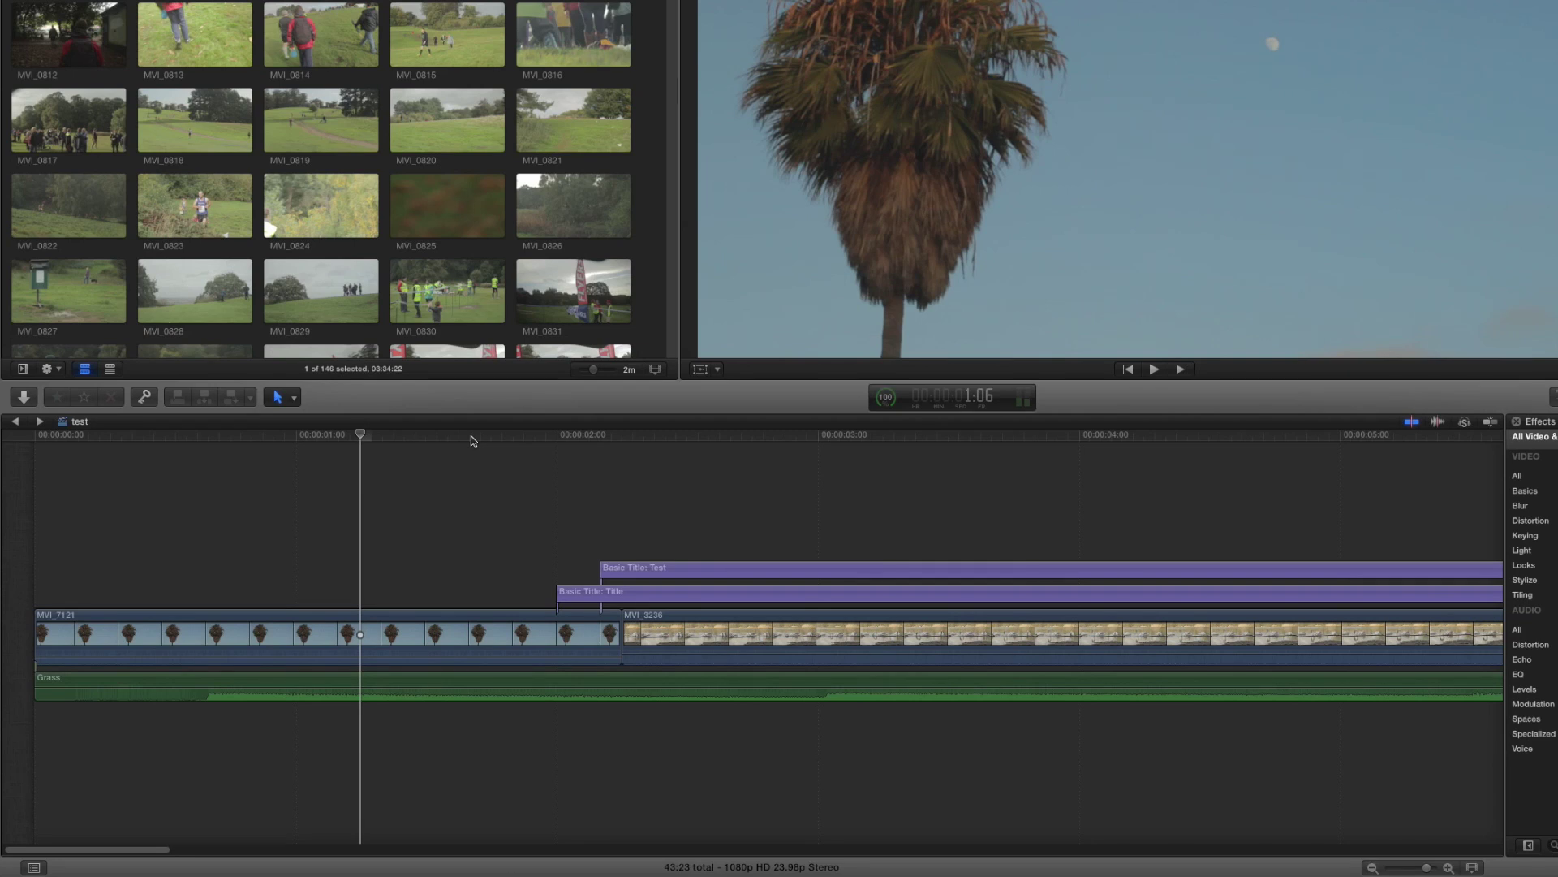
Fit the whole project in the timeline and zoom in on the cut between MVI_7141 and MVI_0033.
key("shift+z")
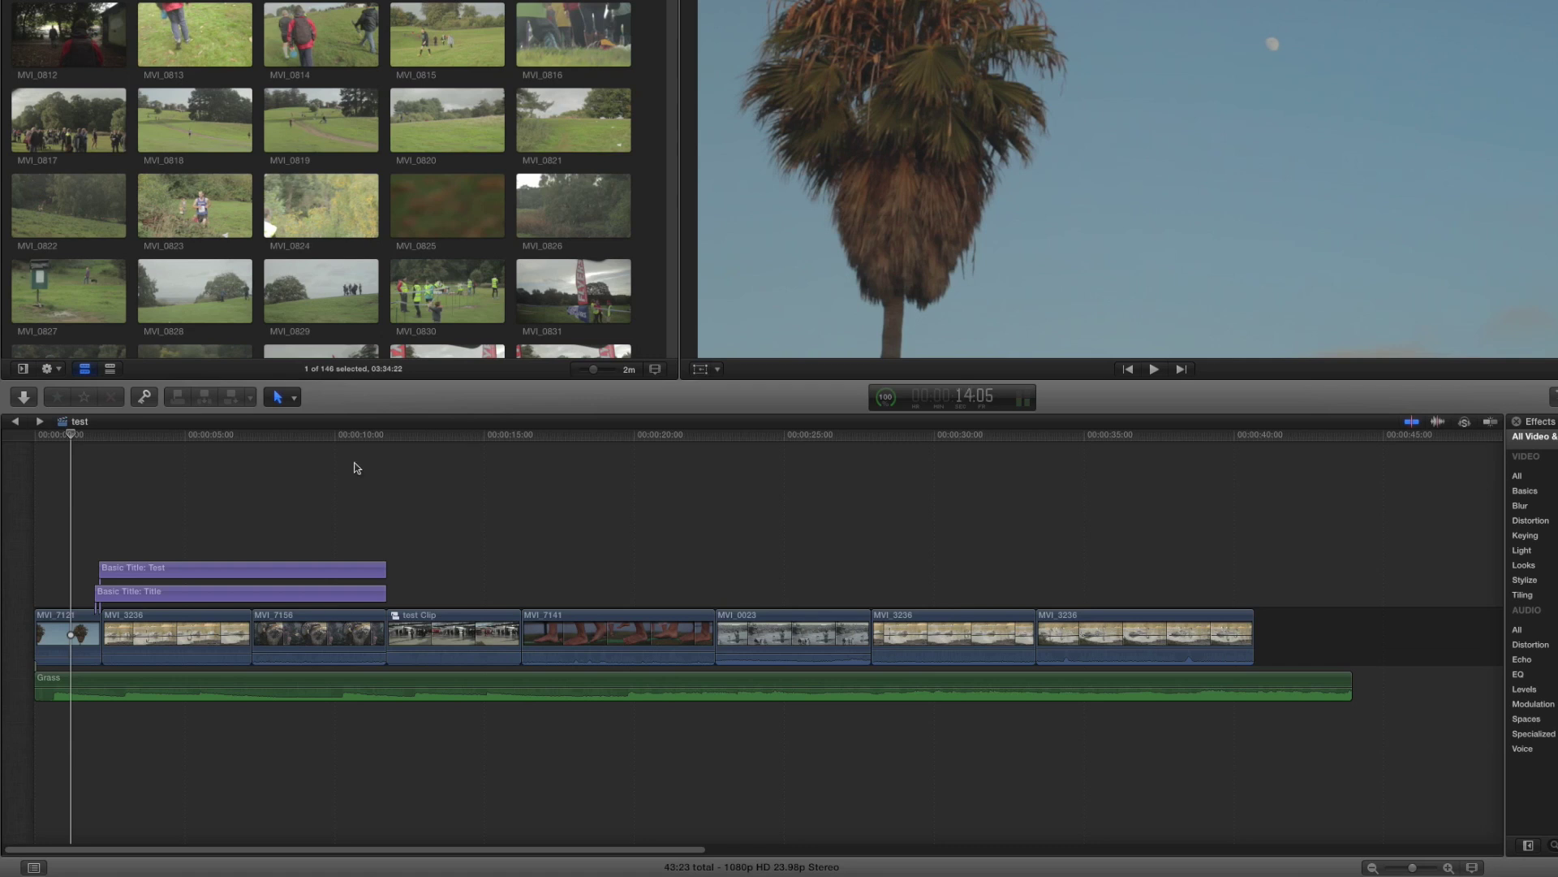
key("z")
left_click_drag(631, 601, 840, 599)
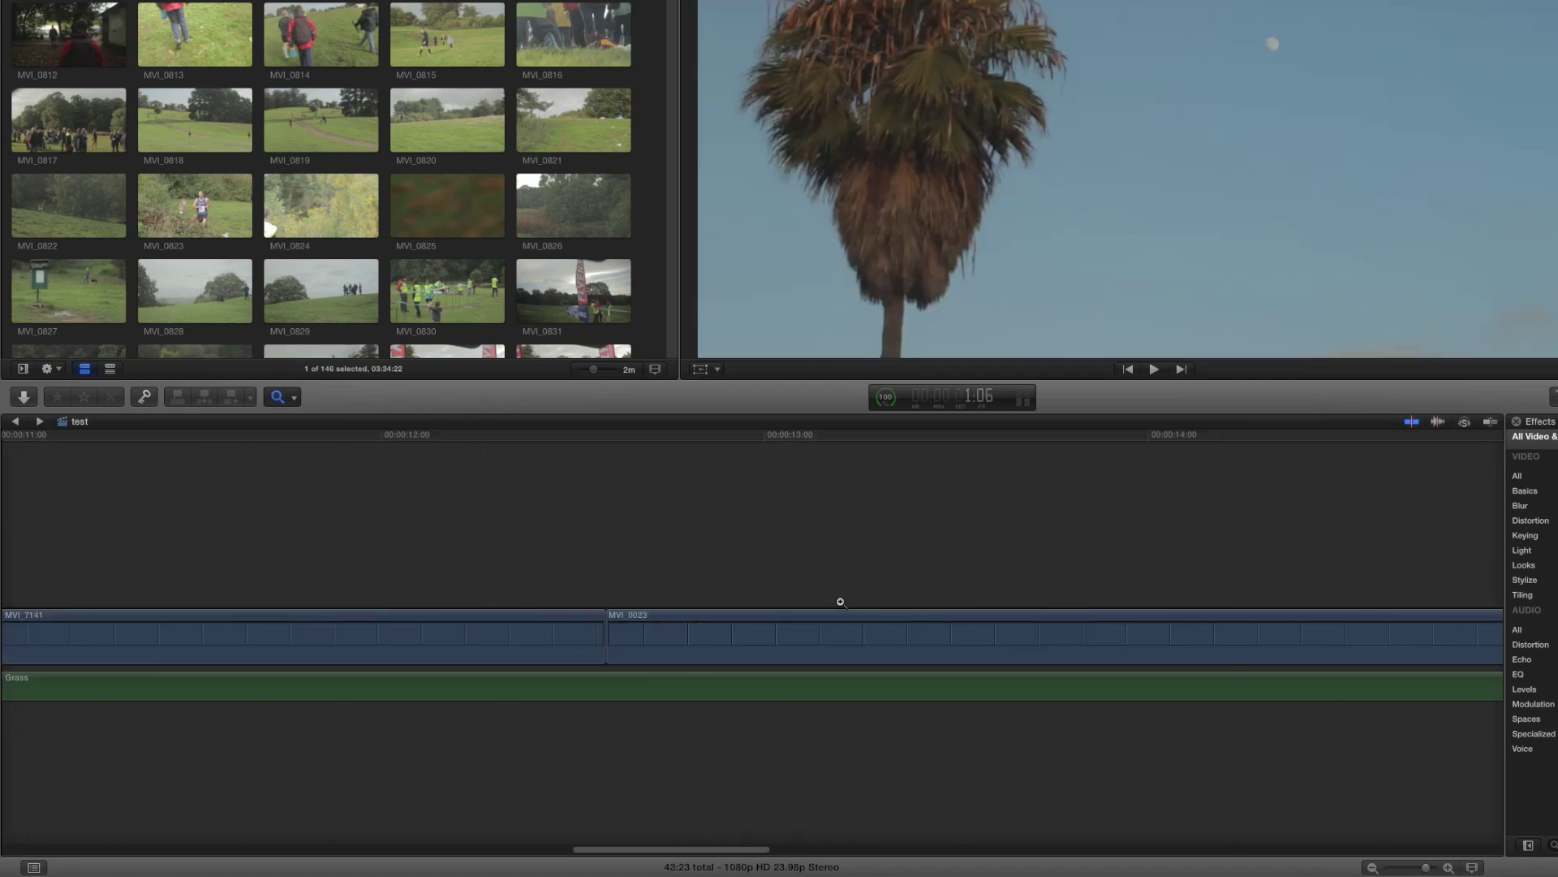
key("a")
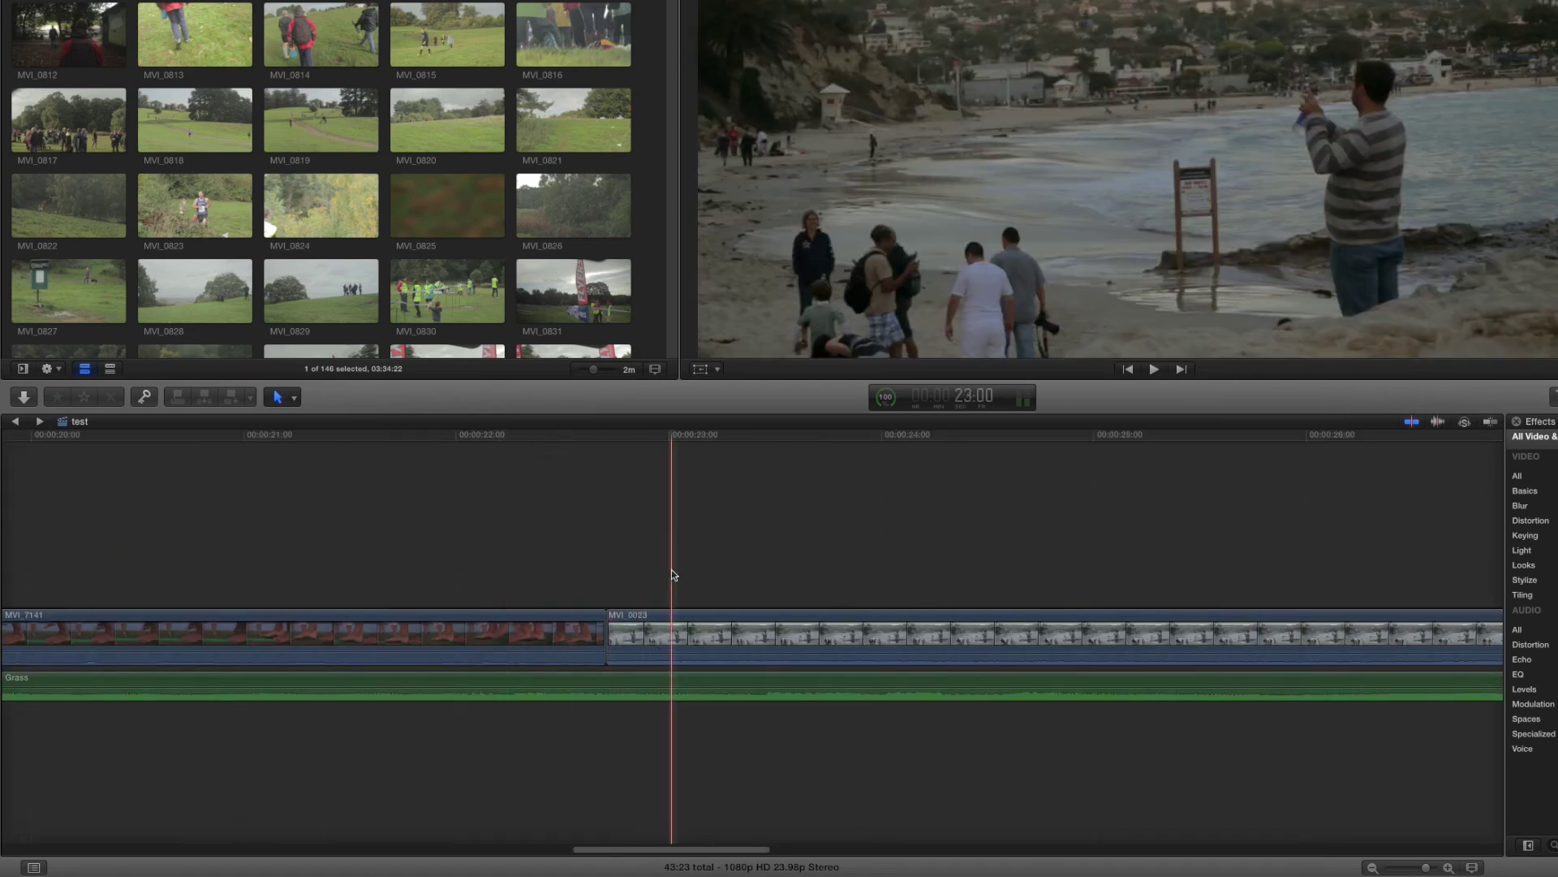
Zoom the timeline back out and magnify the section spanning the whole MVI_7141 clip.
key("super+minus")
key("super+minus")
key("super+minus")
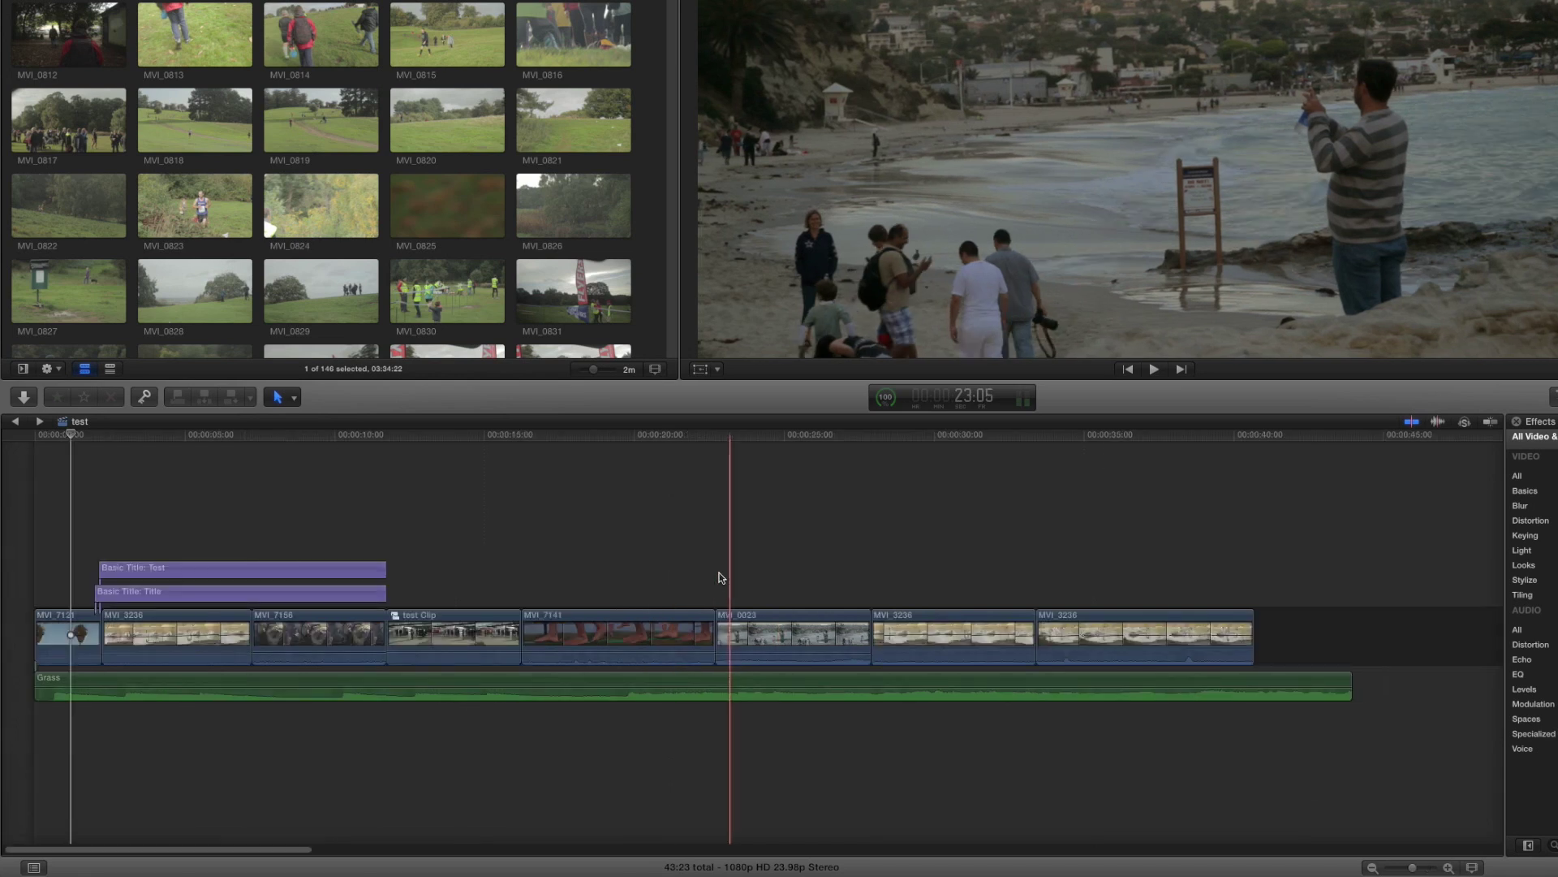
key("z")
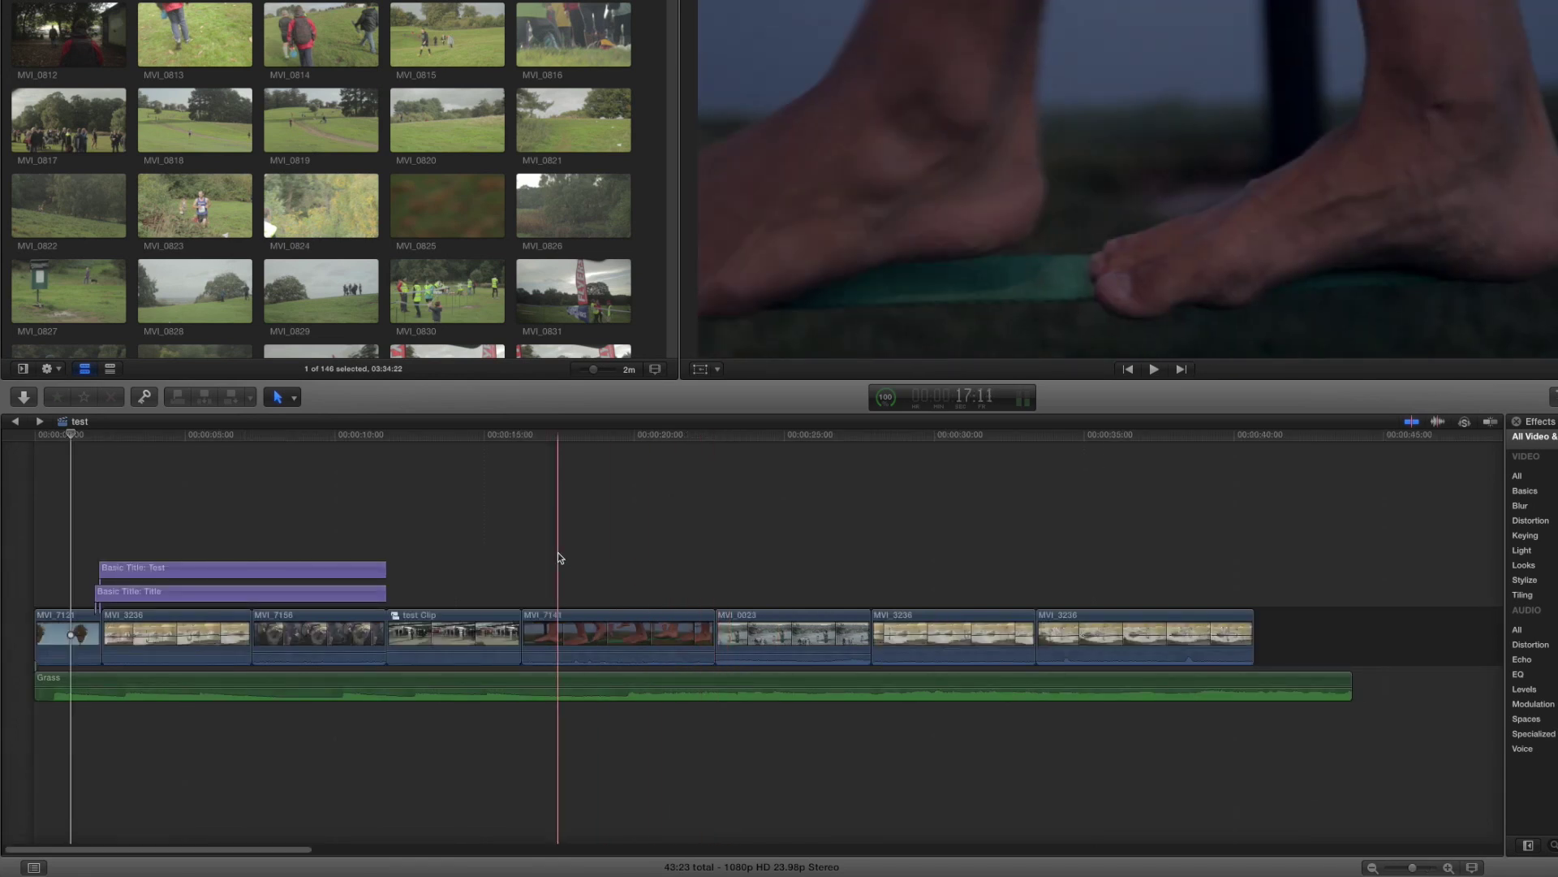
left_click_drag(449, 567, 776, 586)
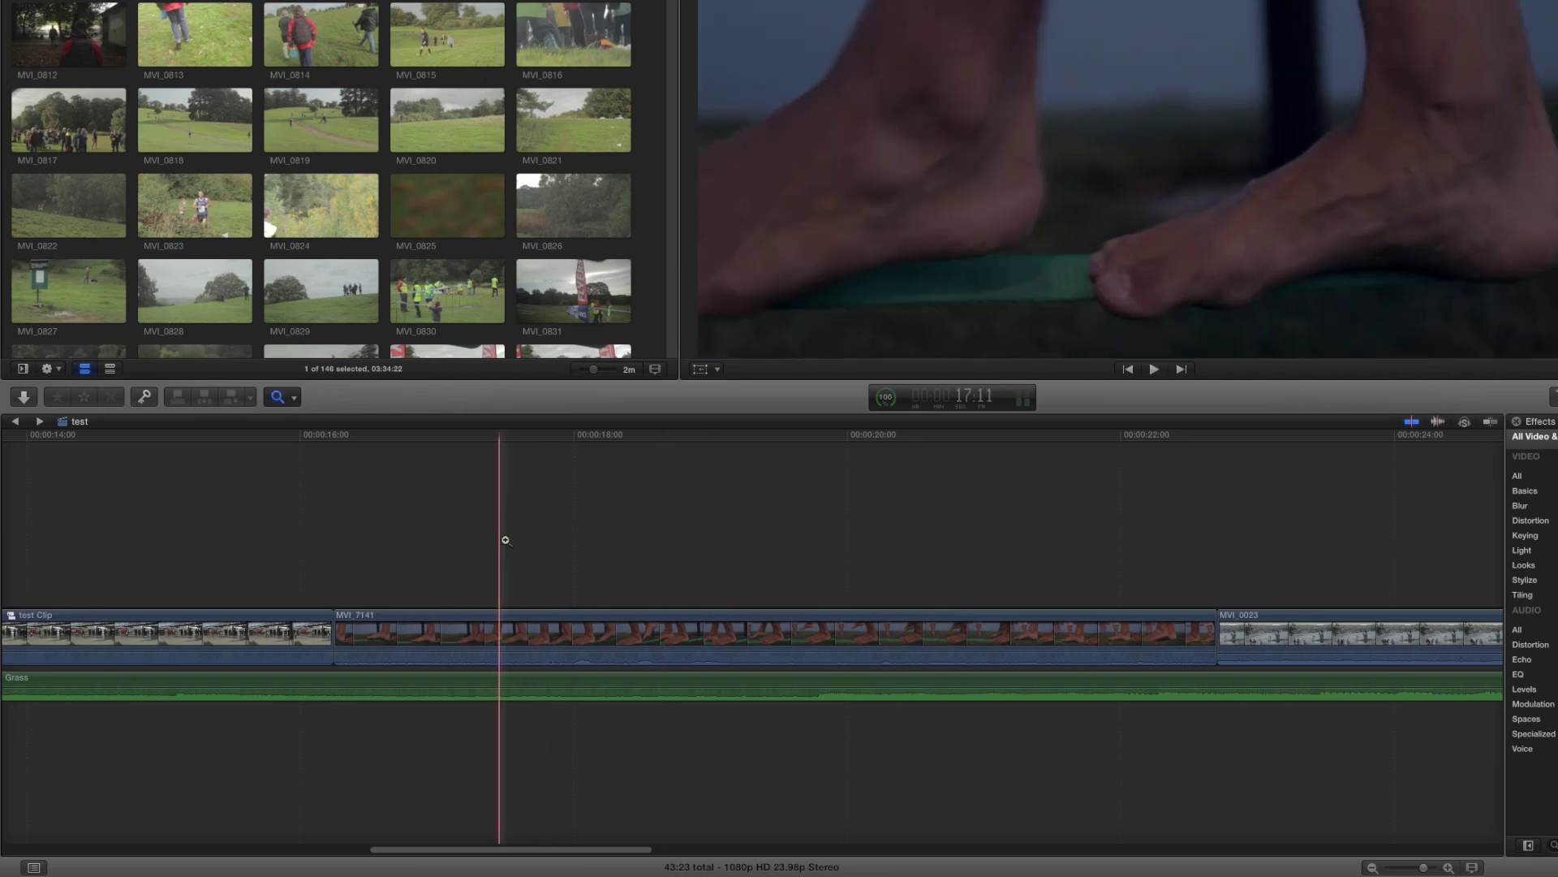
key("a")
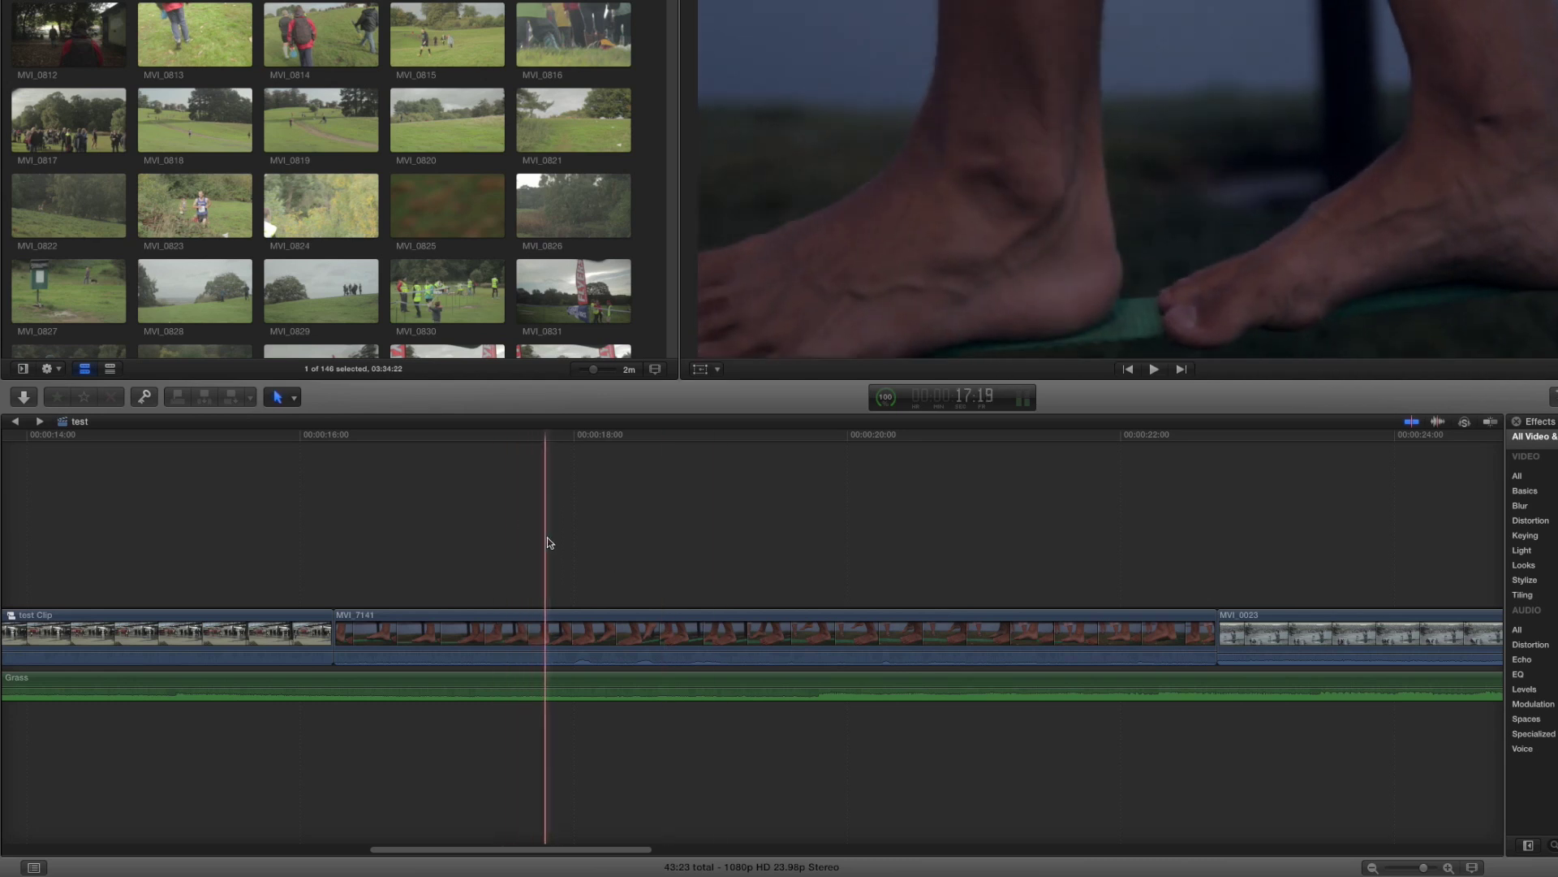
Zoom in closer on the cut between test Clip and MVI_7141, and return to the Select tool.
key("z")
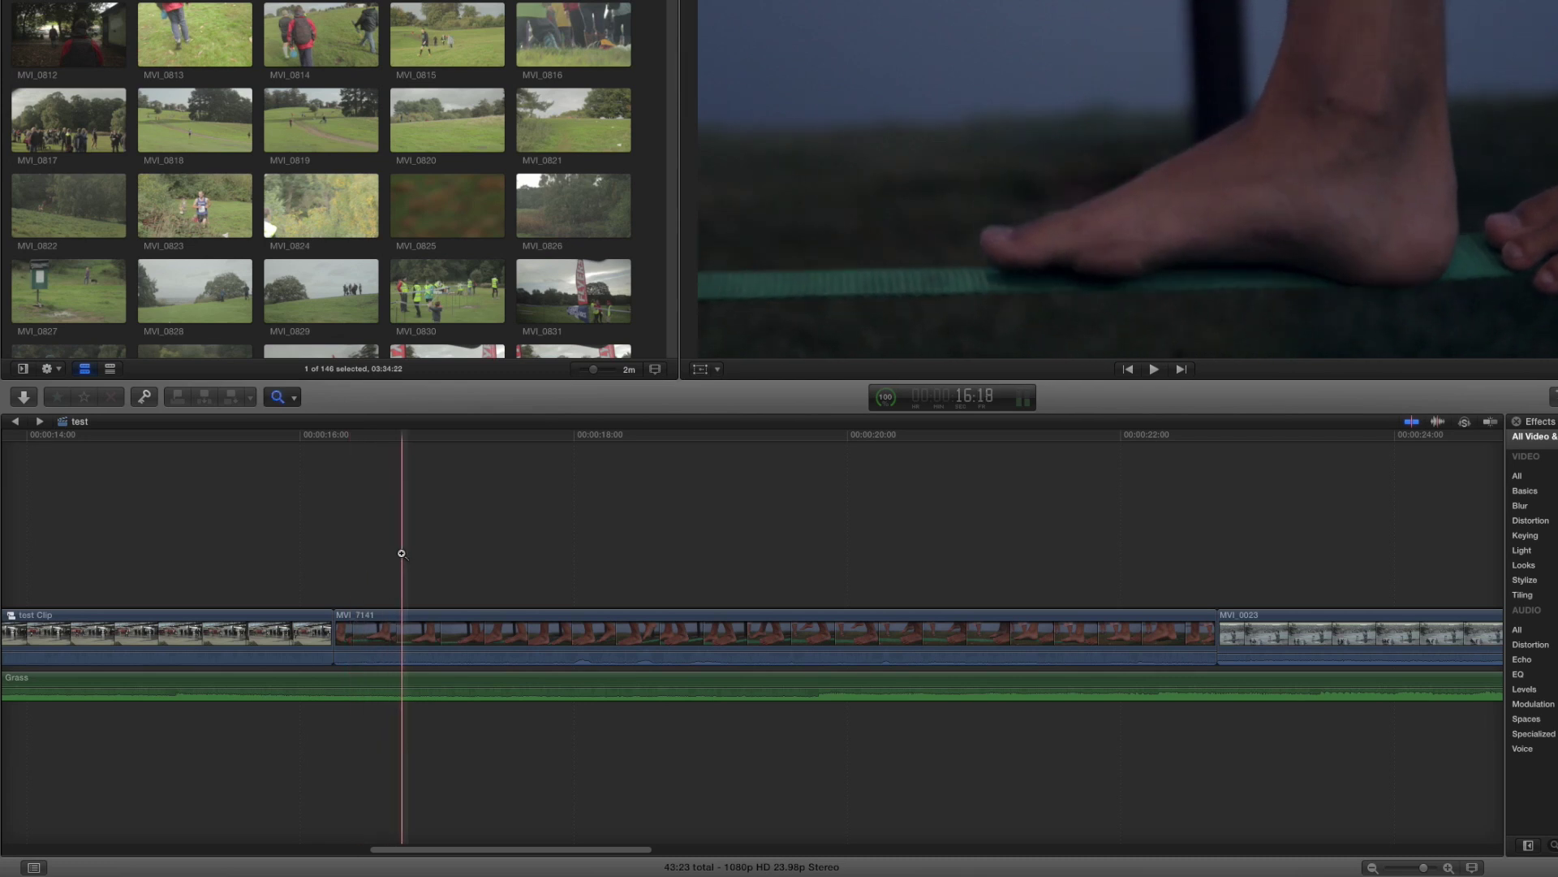
left_click_drag(280, 524, 496, 546)
key("a")
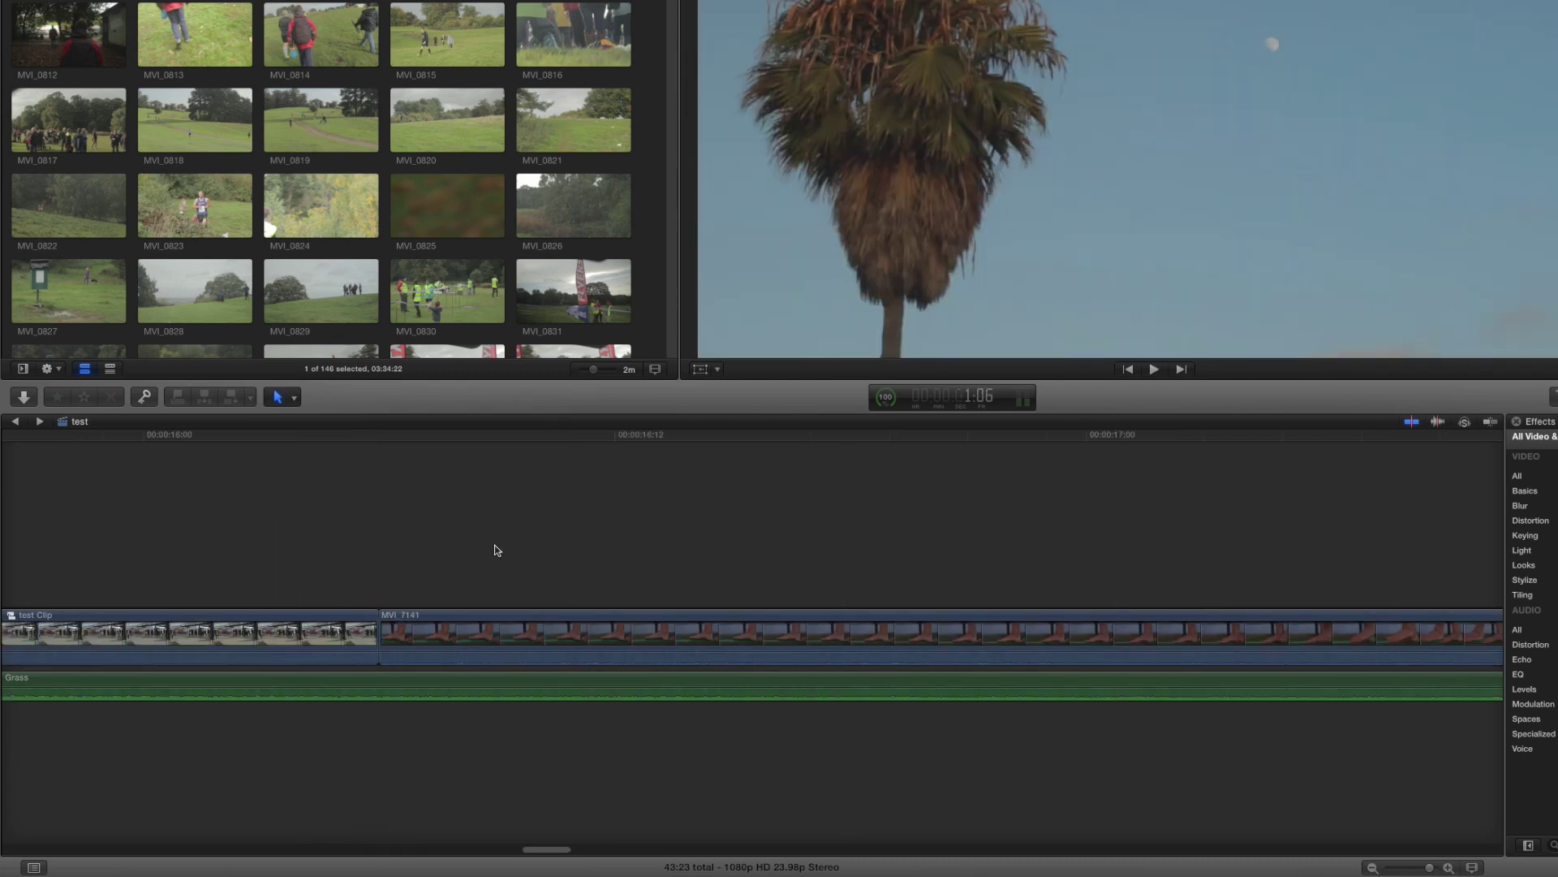
Fit the whole project in the timeline again and zoom in on the region from test Clip into MVI_7141.
key("shift+z")
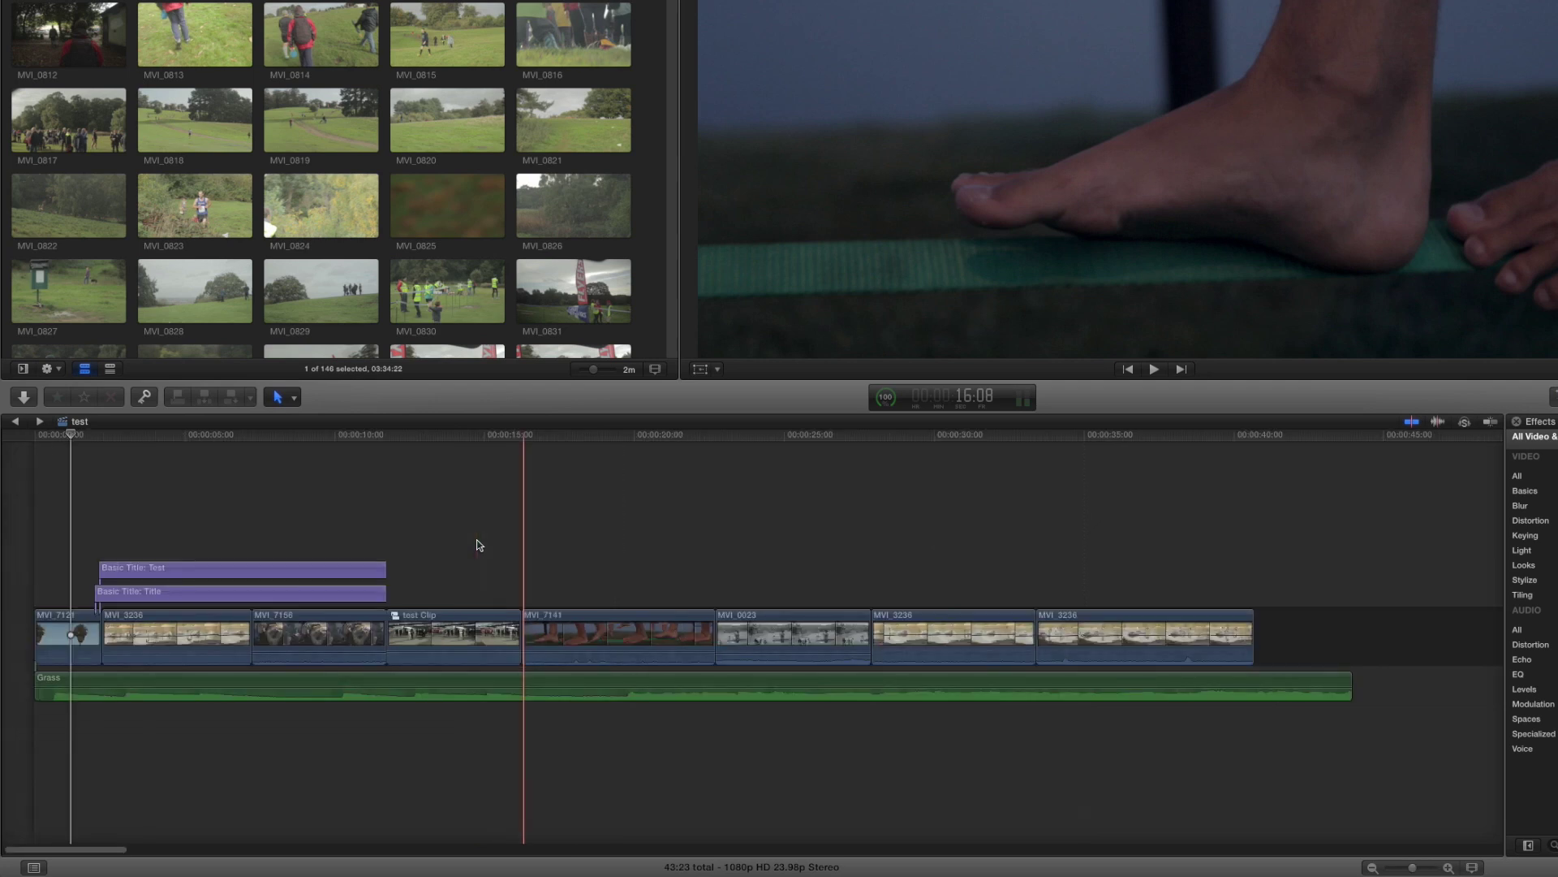
key("z")
left_click_drag(415, 570, 617, 589)
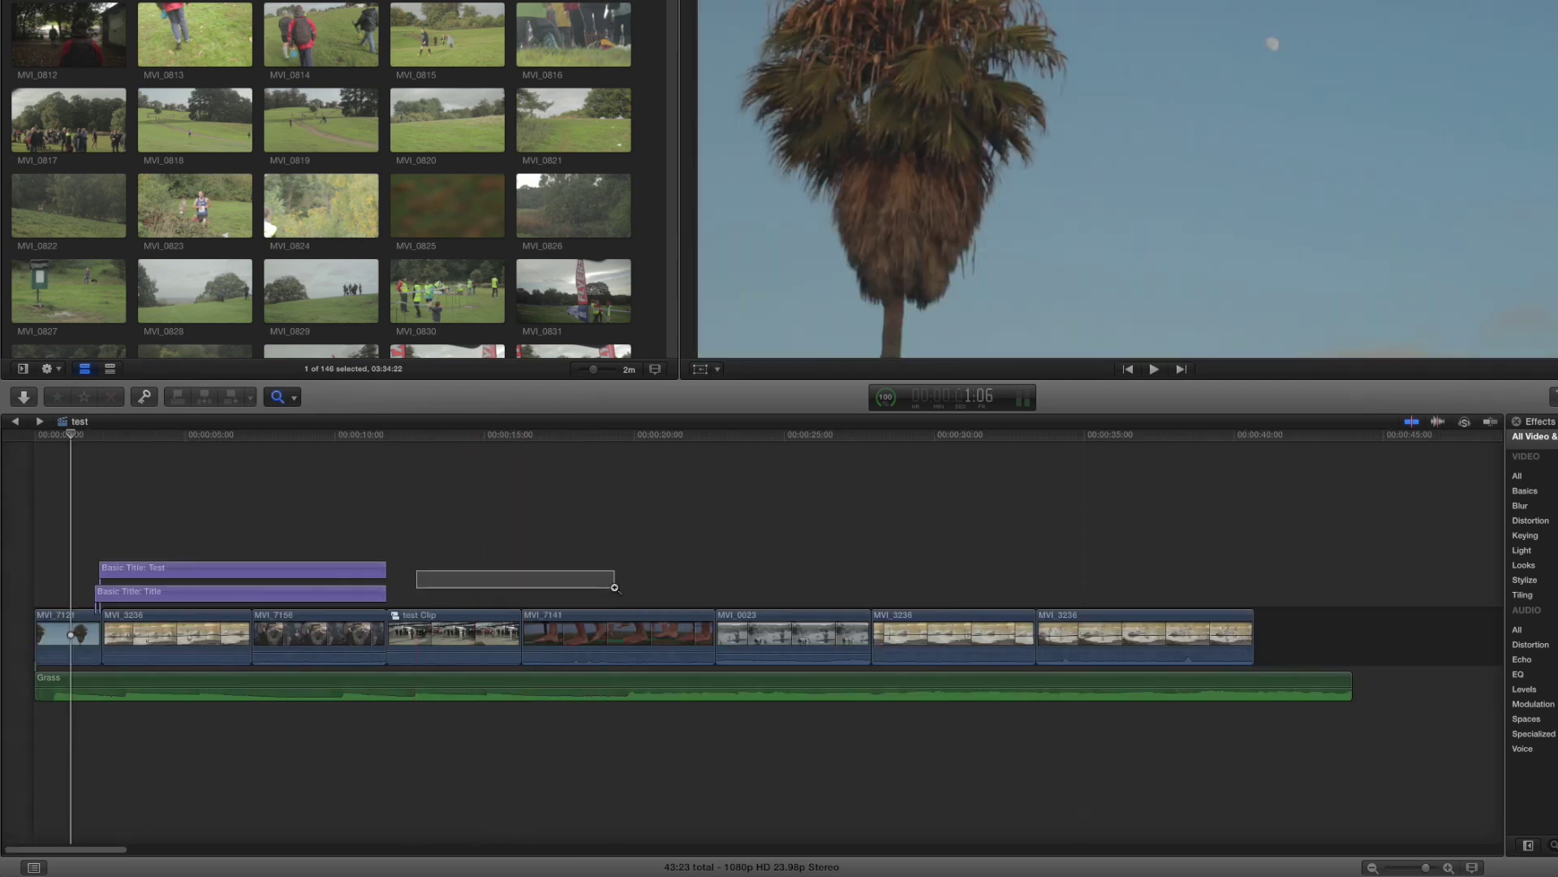
key("a")
Pan back and forth along the magnified timeline around MVI_7141 with the Hand tool.
key("h")
left_click_drag(618, 515, 398, 518)
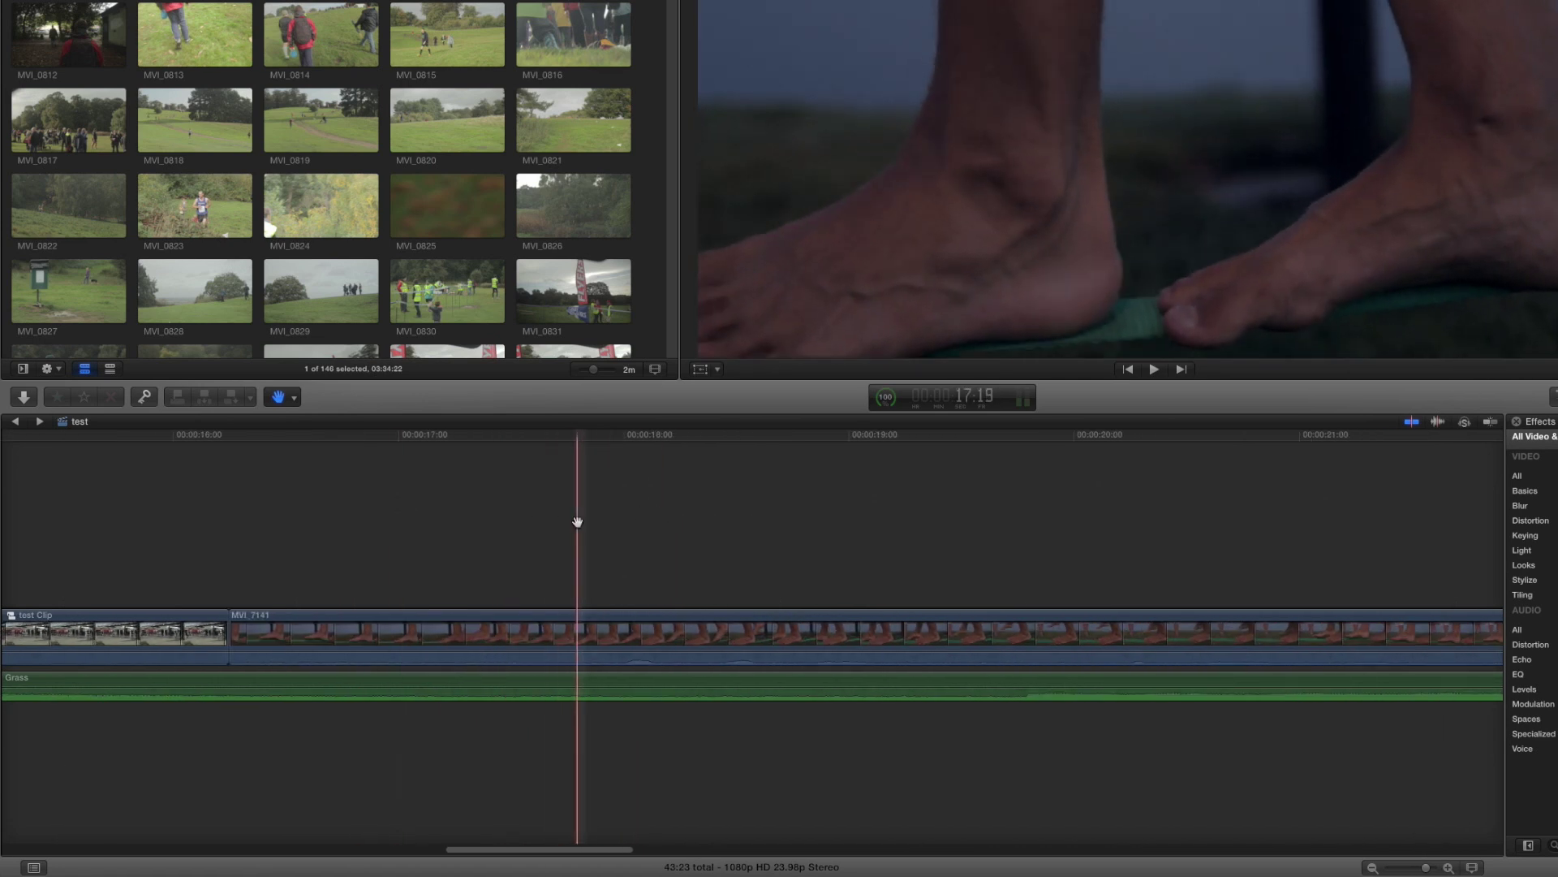
left_click_drag(680, 517, 429, 515)
mouse_move(638, 517)
left_mouse_down()
mouse_move(380, 527)
mouse_move(652, 530)
left_mouse_up()
left_click_drag(547, 536, 792, 539)
scroll(791, 538, "left", 10)
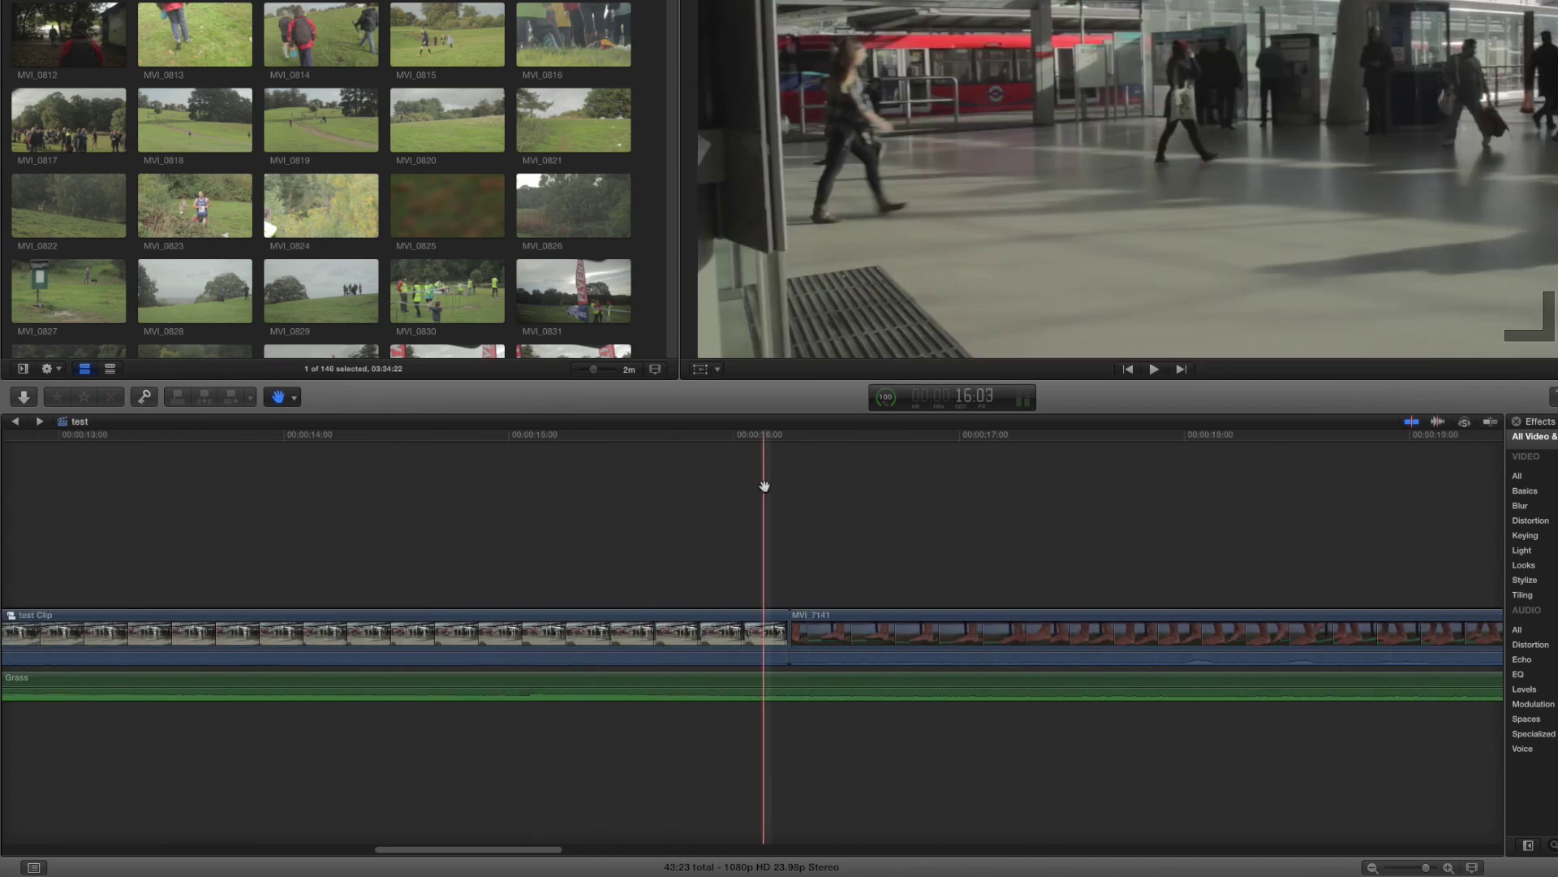
Fit the project in the timeline and zoom in on the opening clips where the two Basic Titles begin.
key("shift+z")
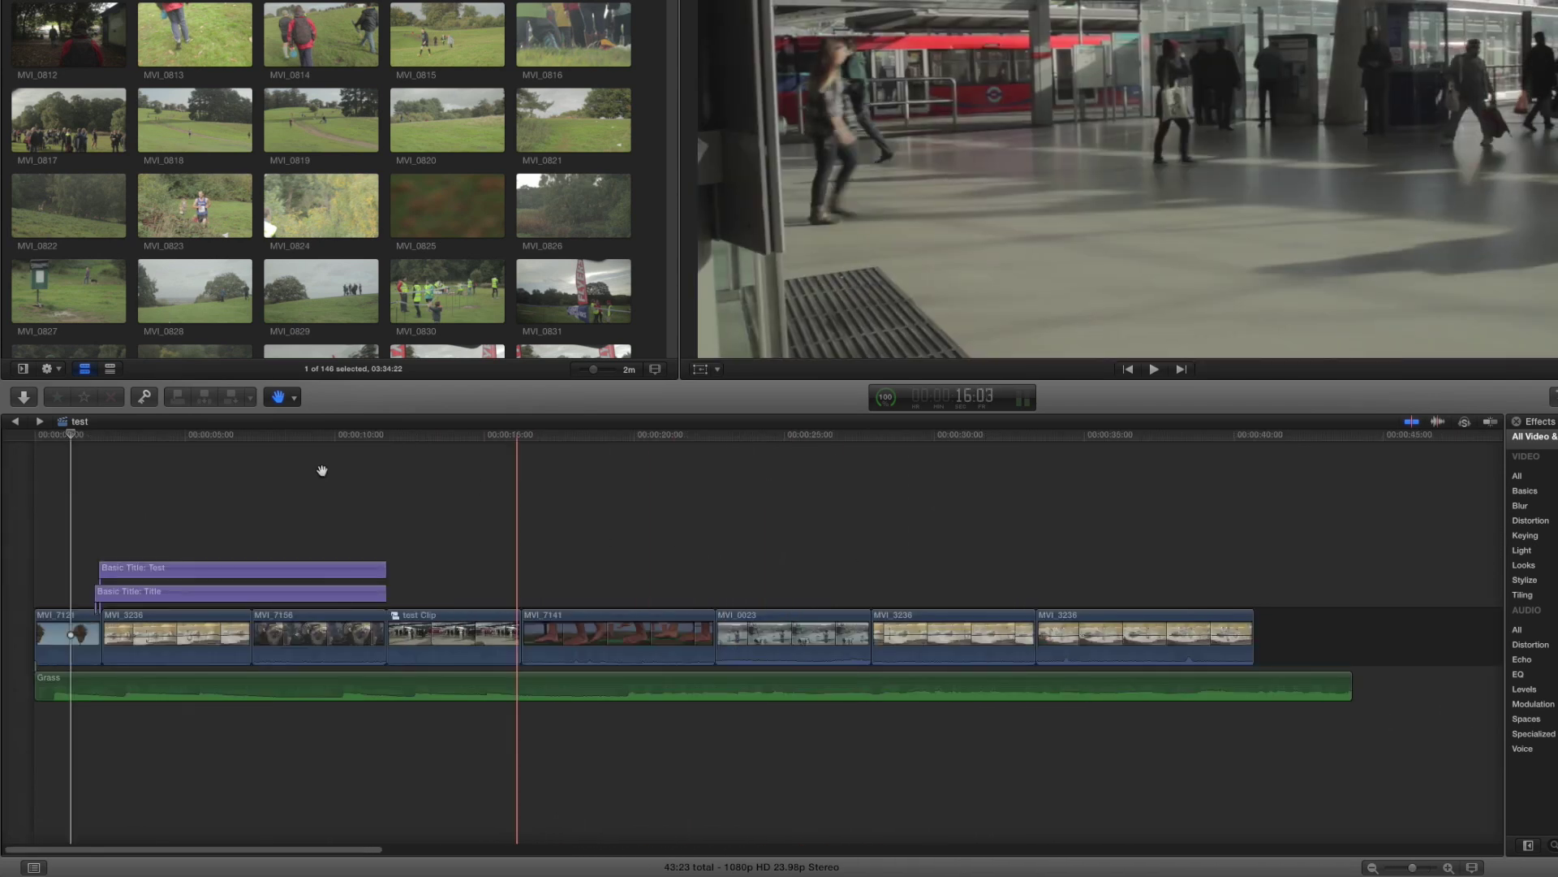
key("z")
left_click_drag(66, 577, 296, 578)
key("a")
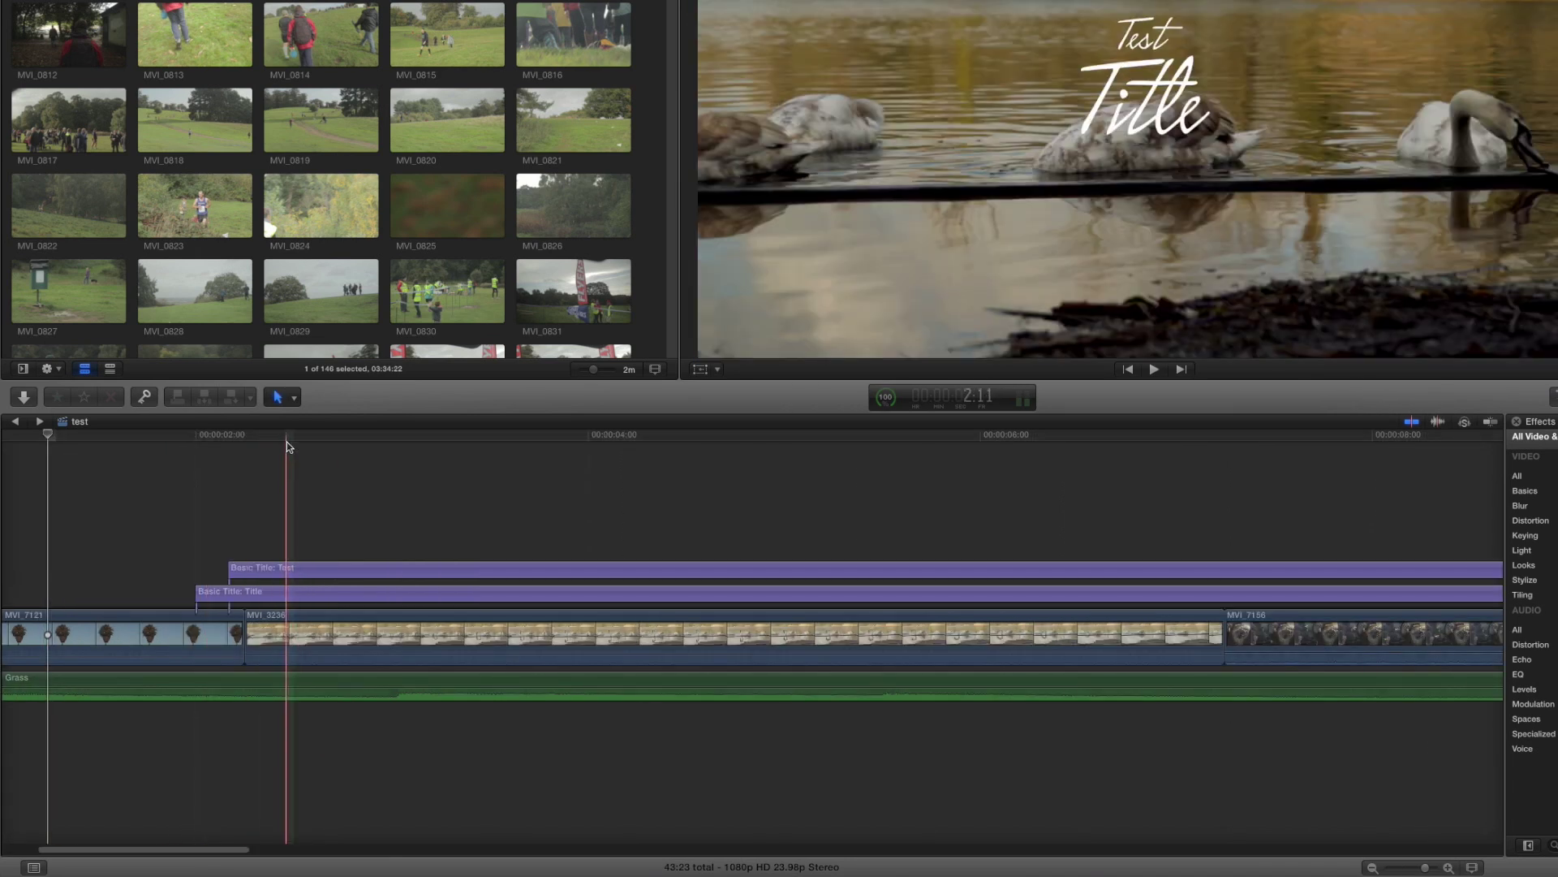
Move the playhead forward and back between edit points, returning to the start of the first MVI_3236 clip.
key("Down")
key("Down")
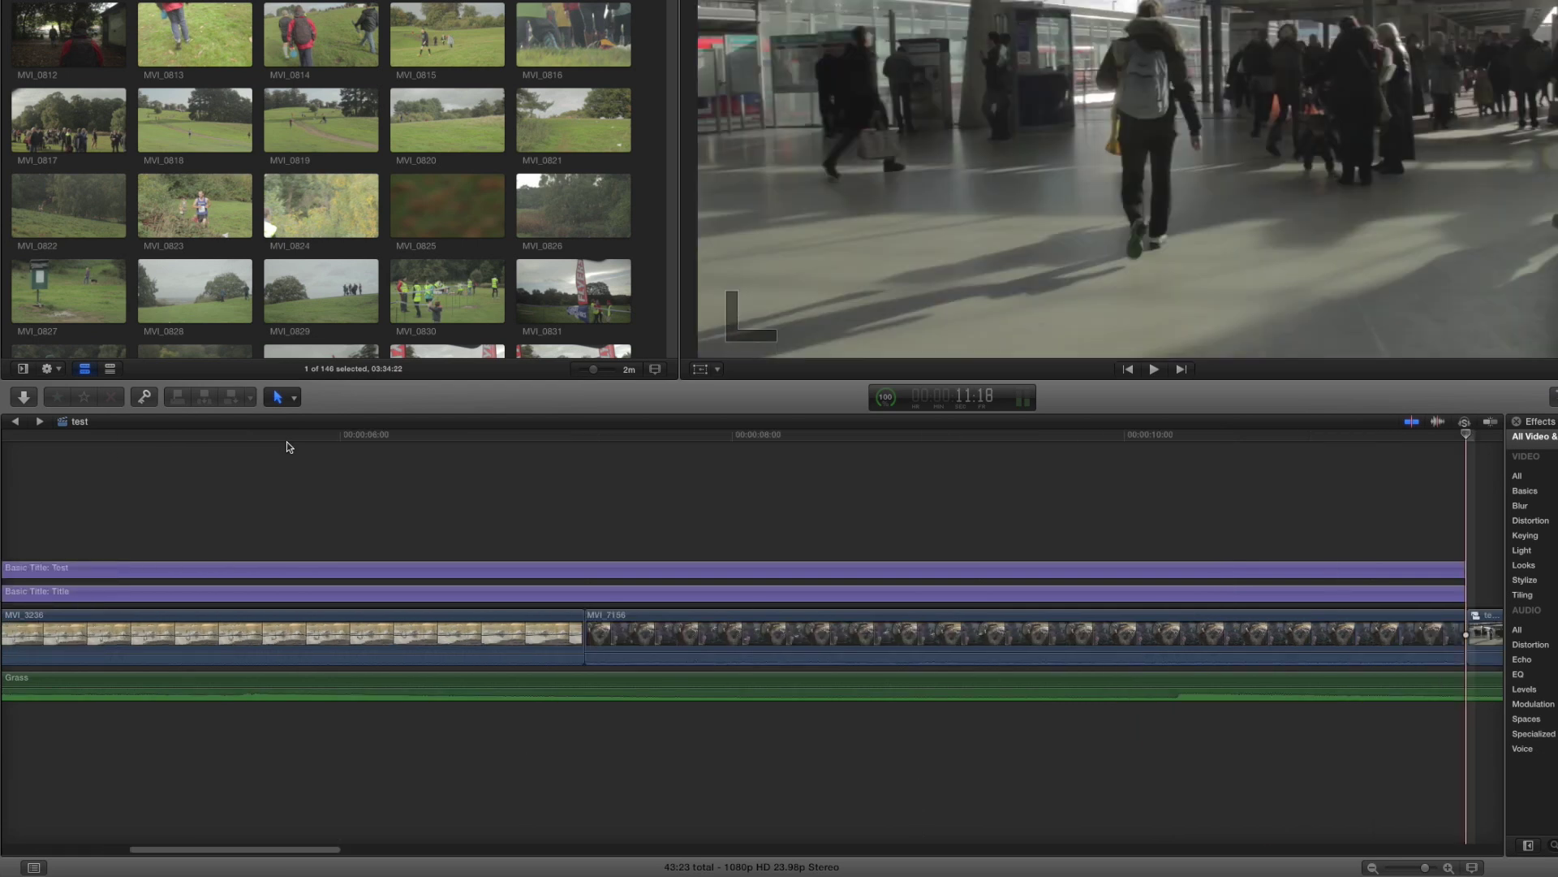
key("Up")
key("Up")
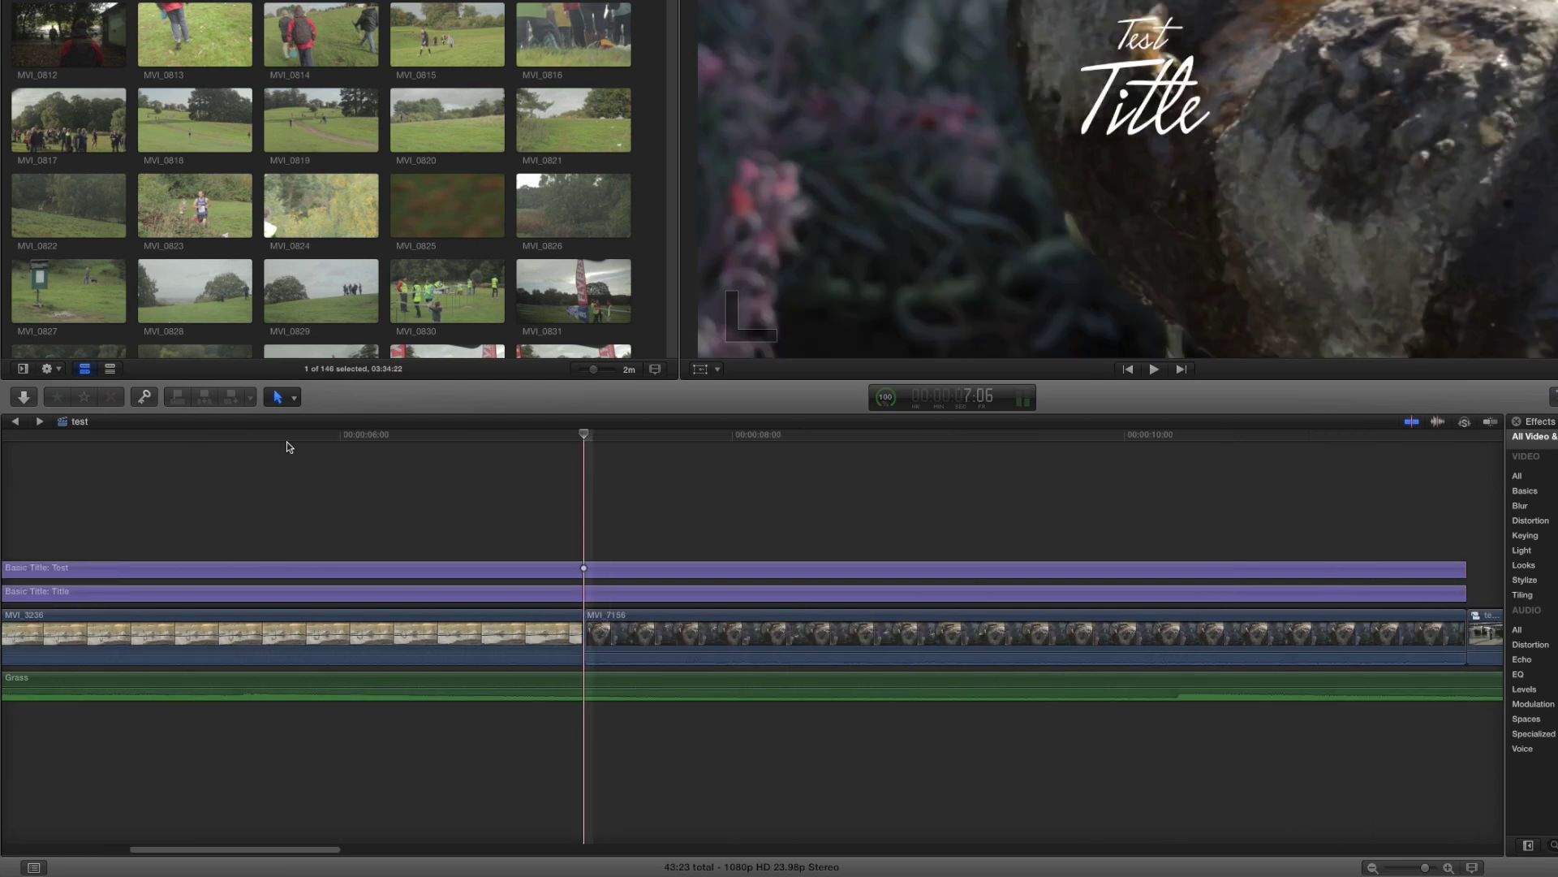
key("Up")
left_click(34, 439)
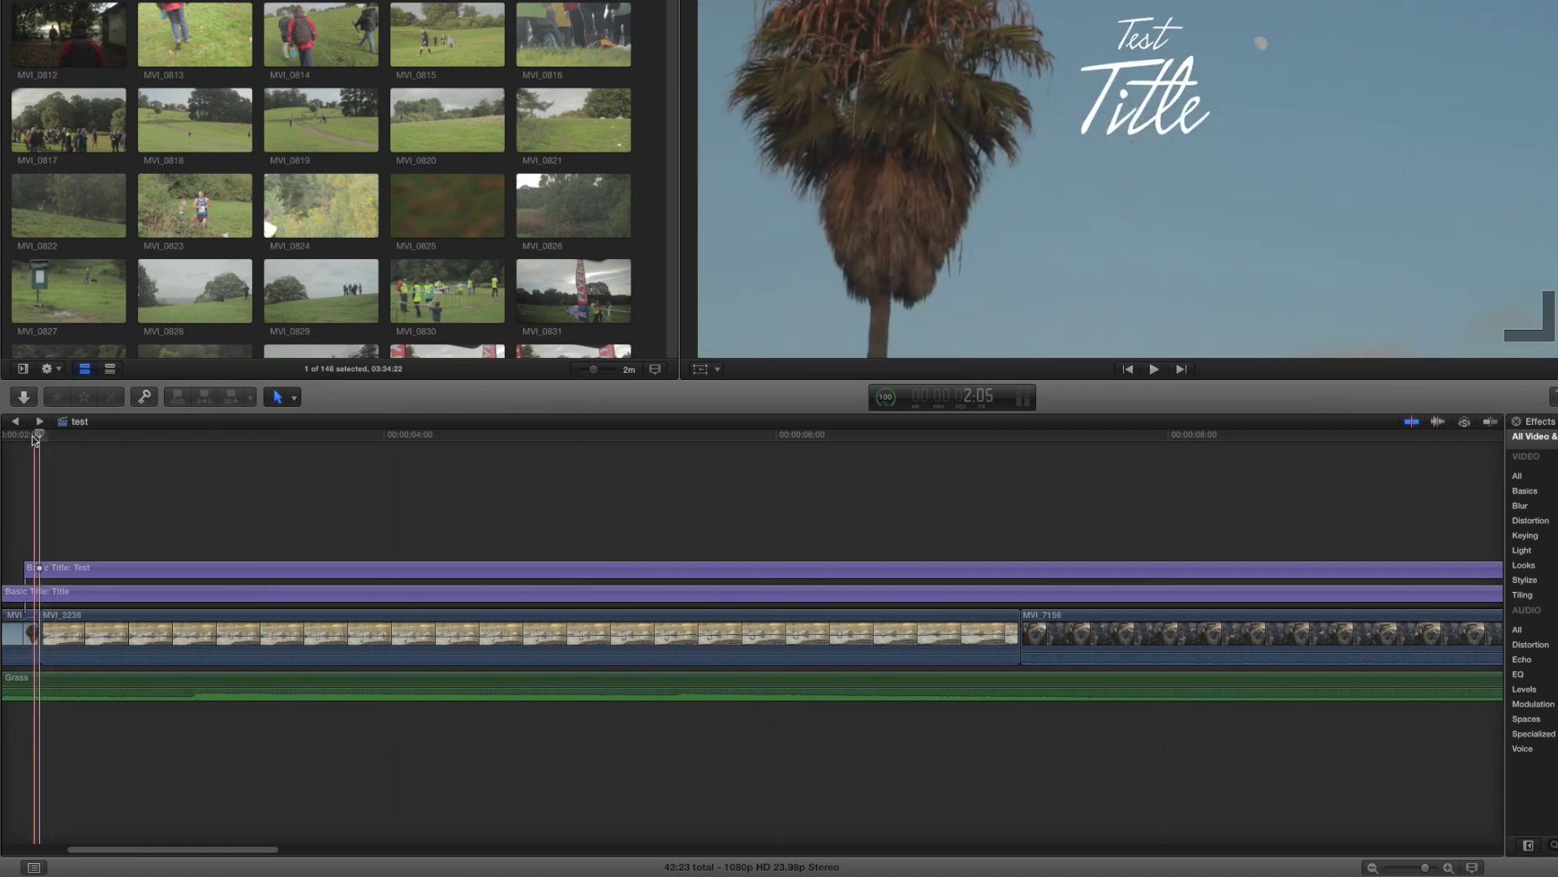
Place the playhead at the start of the first MVI_3236 clip and trim the starts of both Basic Titles to it.
mouse_move(34, 437)
left_mouse_down()
mouse_move(72, 440)
mouse_move(44, 443)
left_mouse_up()
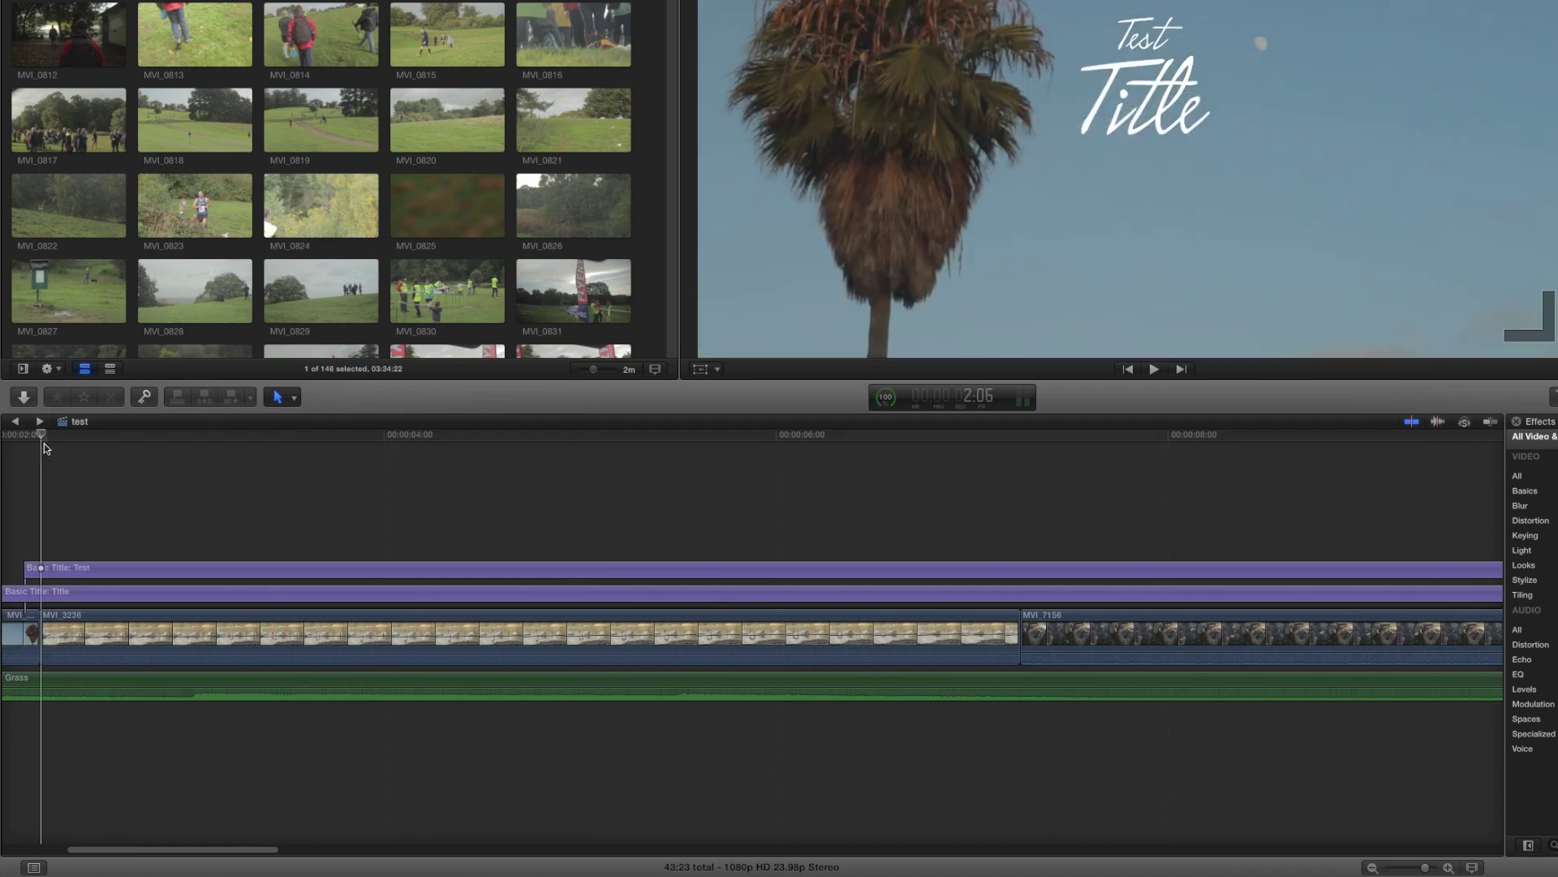
left_click(50, 443)
key("Left")
key("Left")
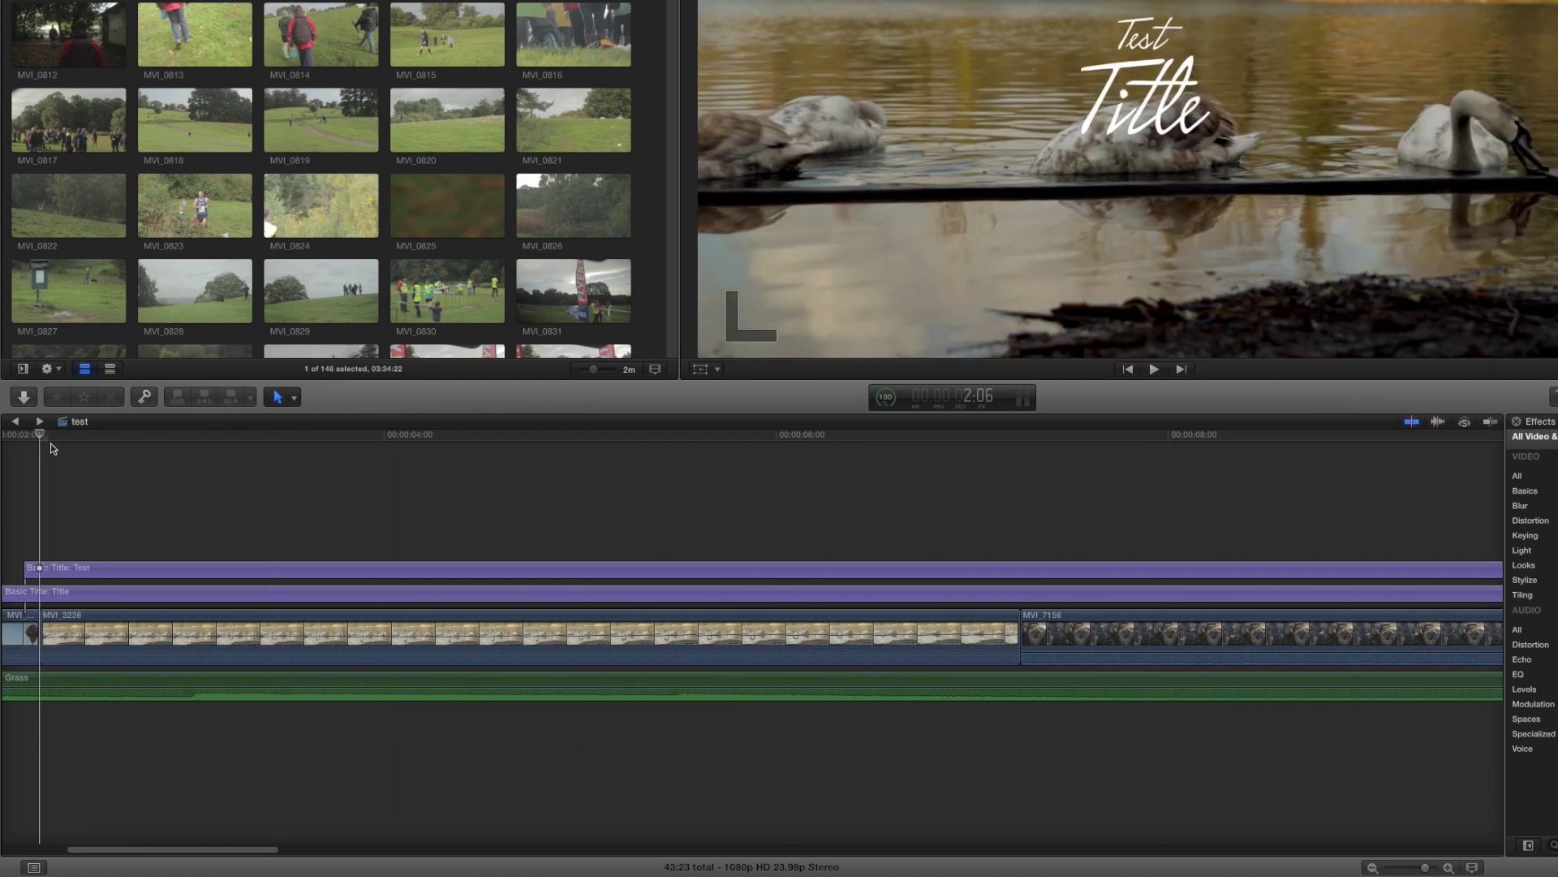
left_click_drag(152, 850, 111, 850)
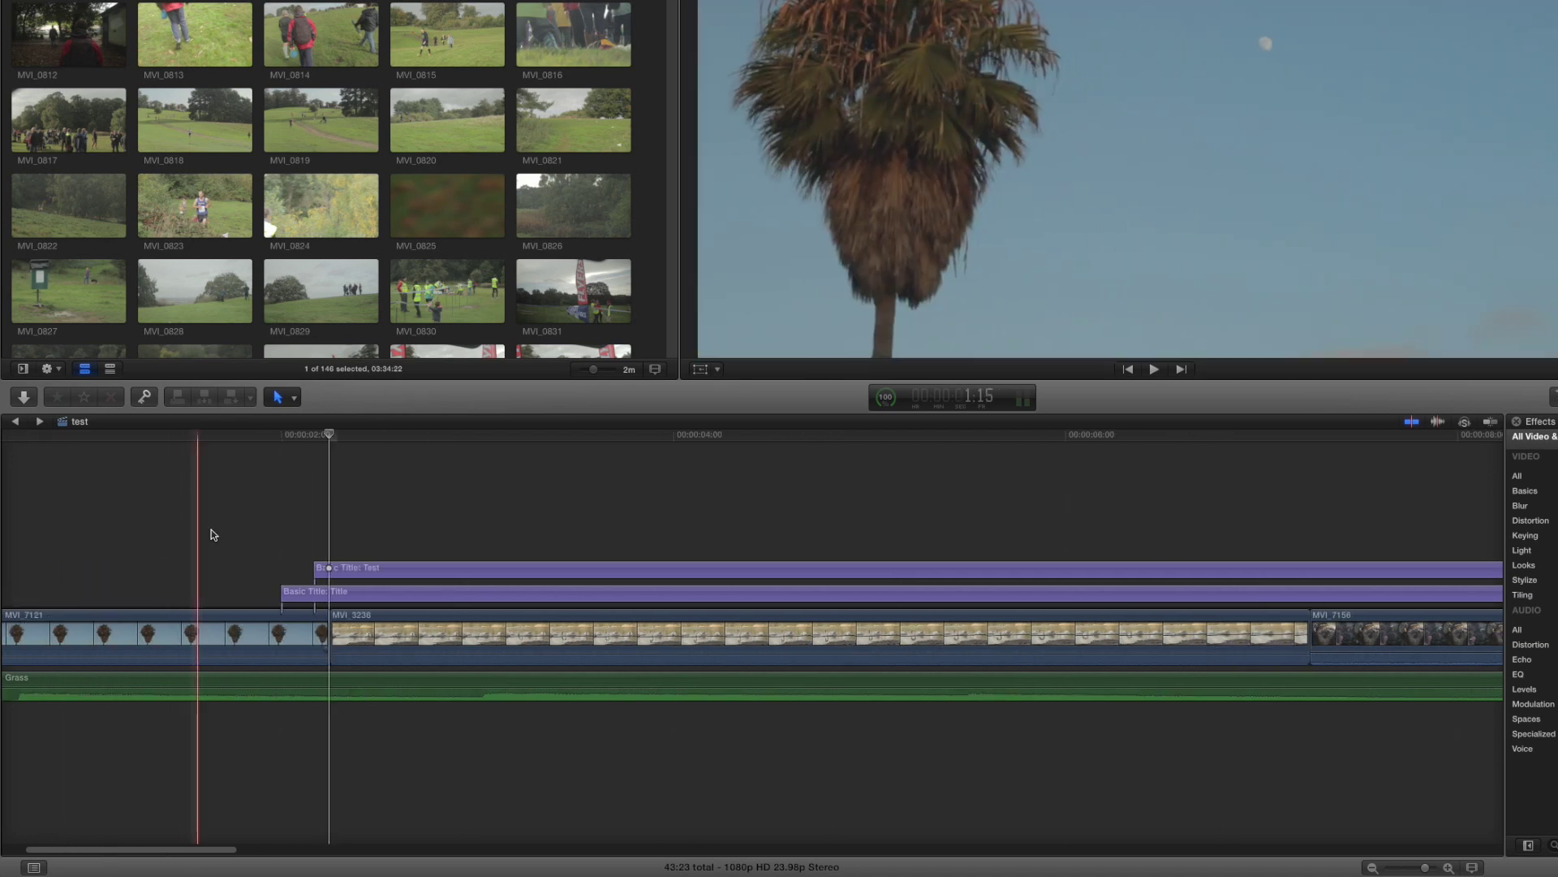
left_click_drag(211, 529, 349, 594)
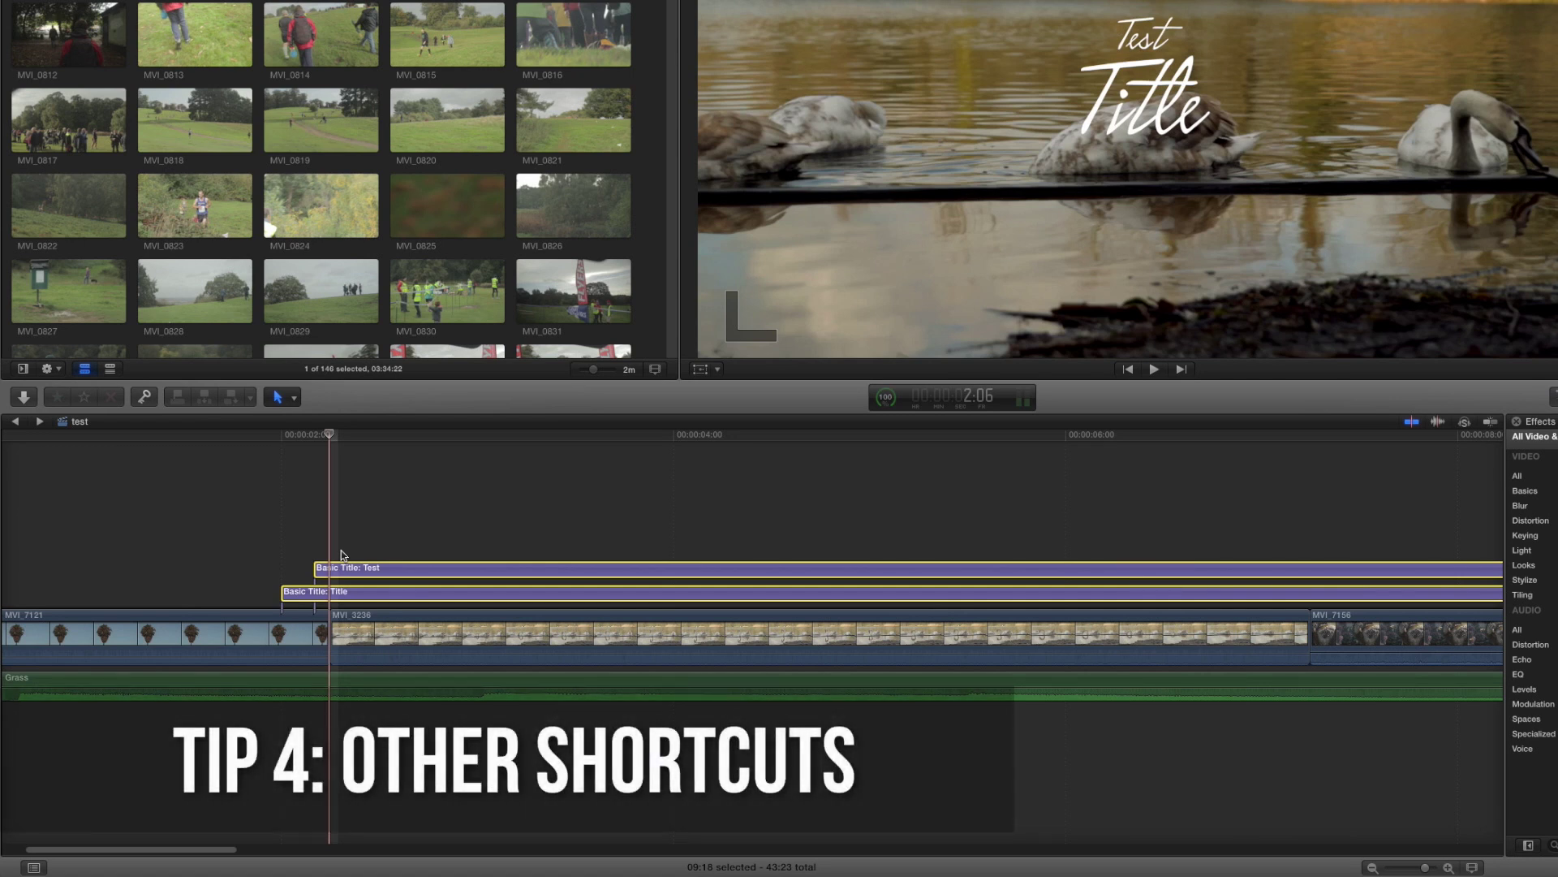
key("alt+bracketleft")
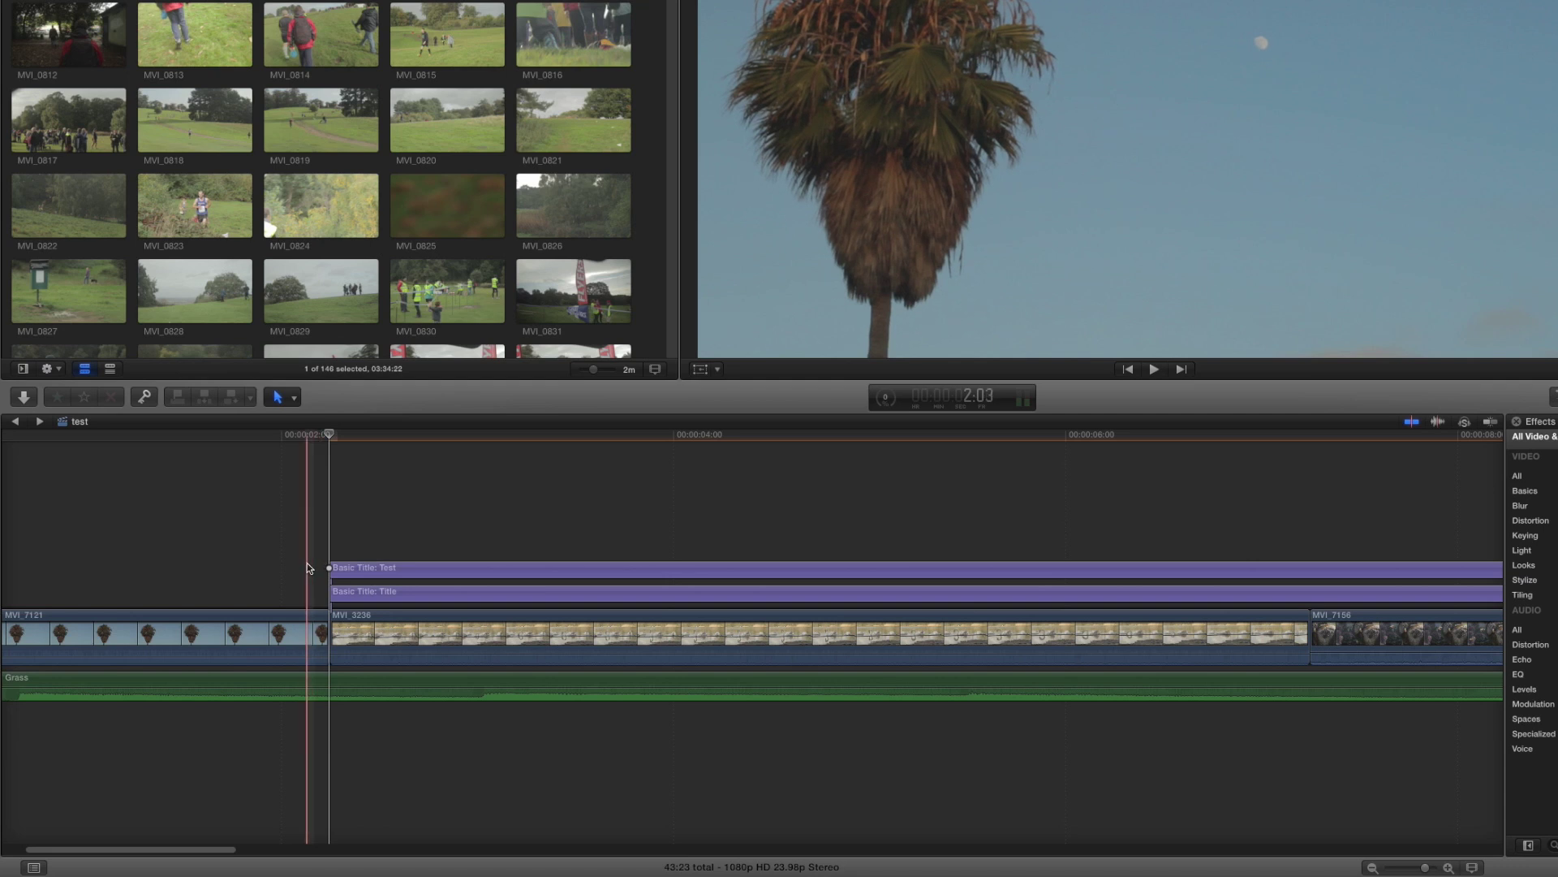
Trim about 11 frames off the start of the Test title manually, and extend it back to the start of MVI_3236.
left_click_drag(330, 571, 406, 562)
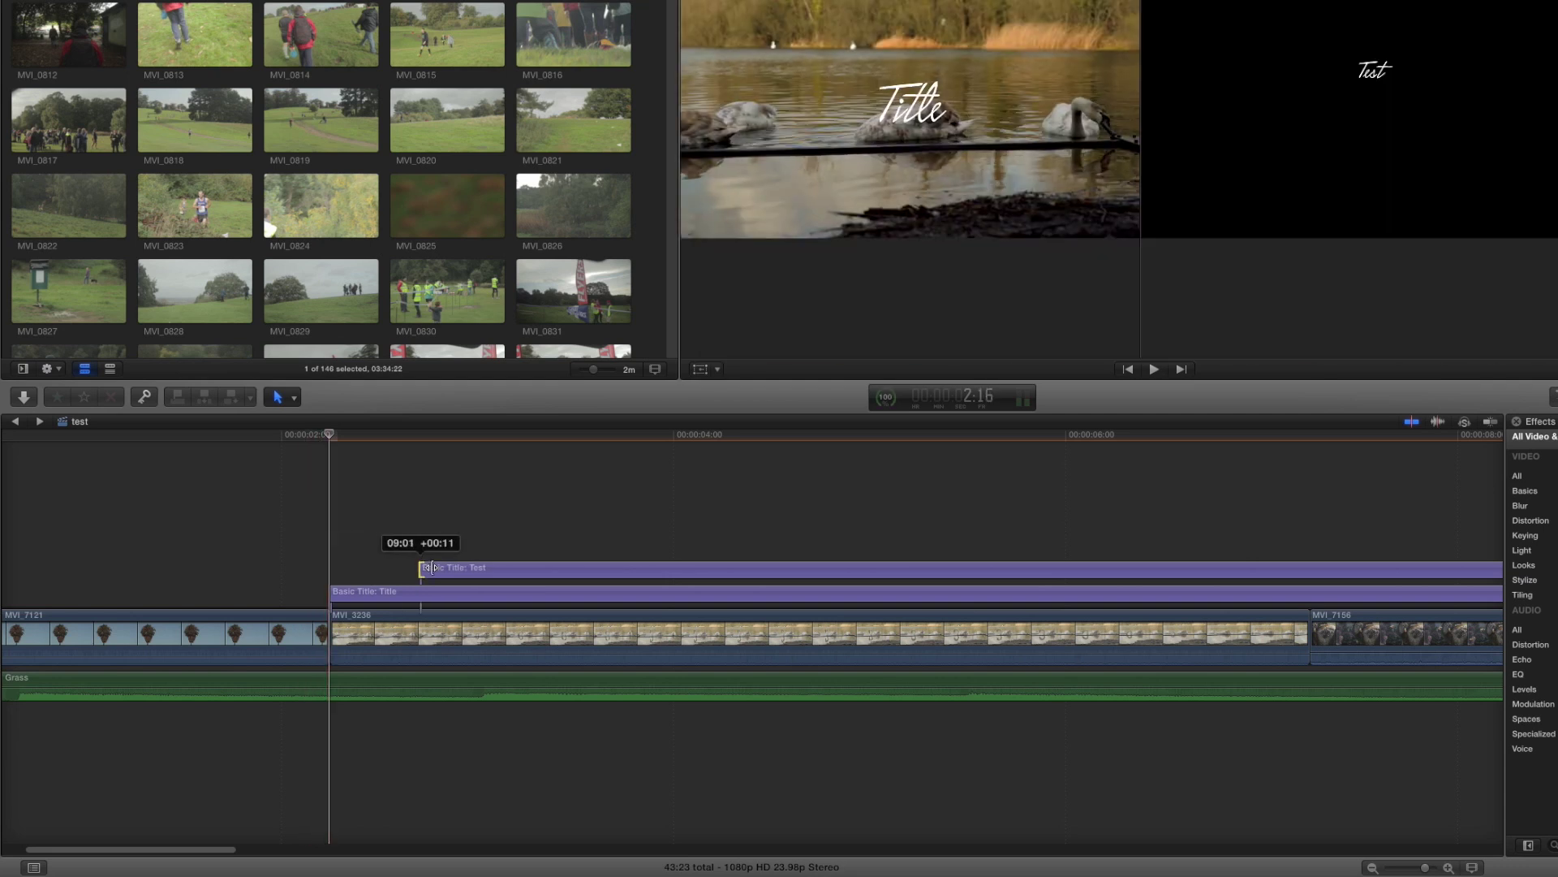
left_click_drag(423, 568, 332, 567)
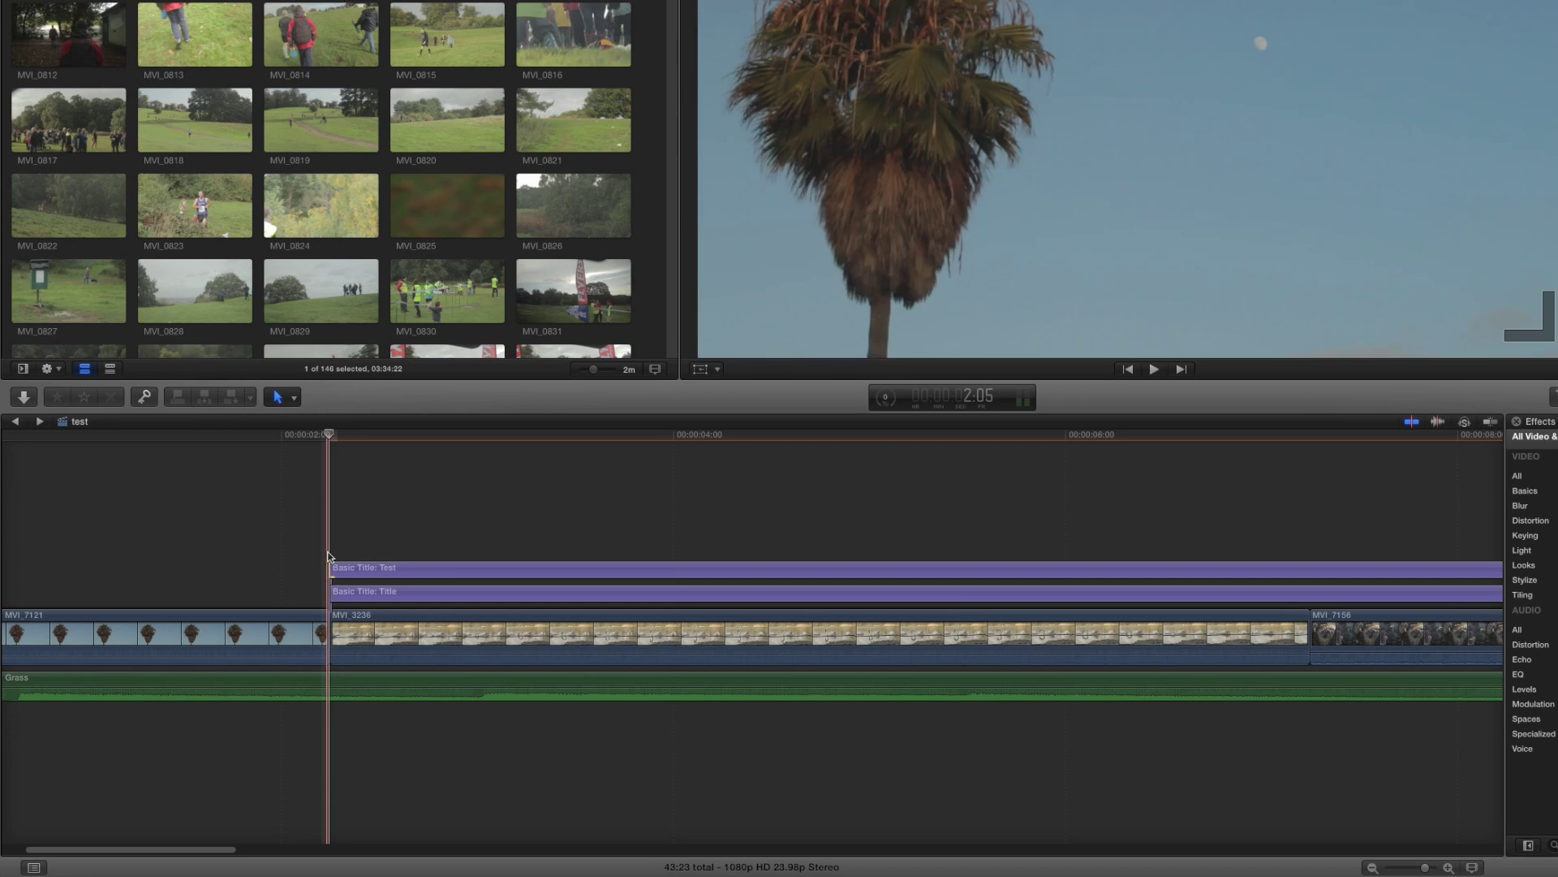
Fit the whole project in the timeline, detach the audio from MVI_7141, and select the separated audio clip on its own.
key("shift+z")
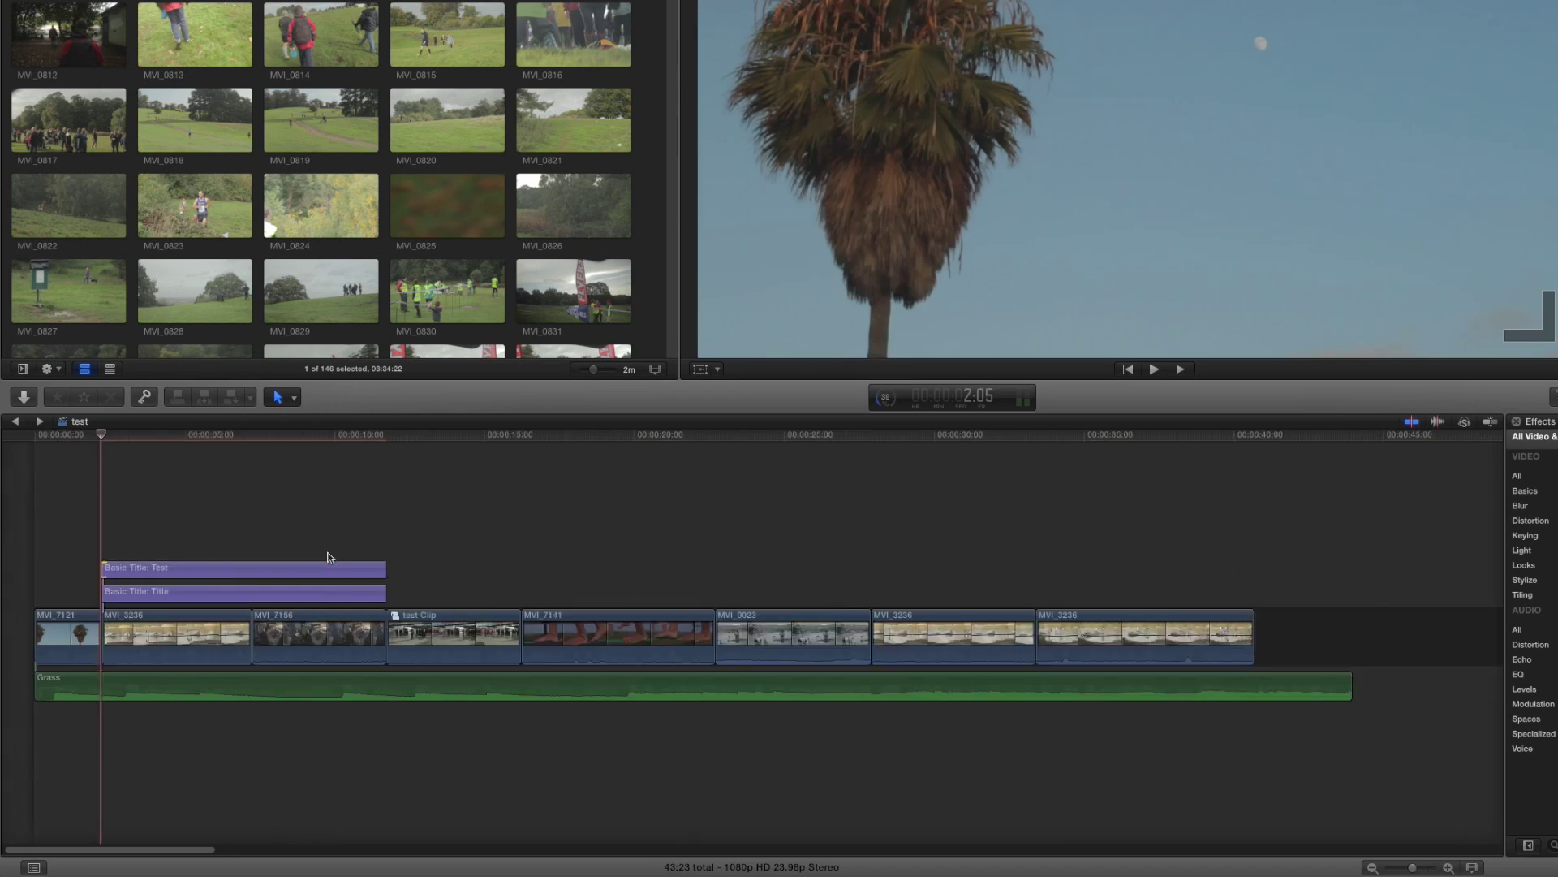
left_click_drag(450, 576, 452, 592)
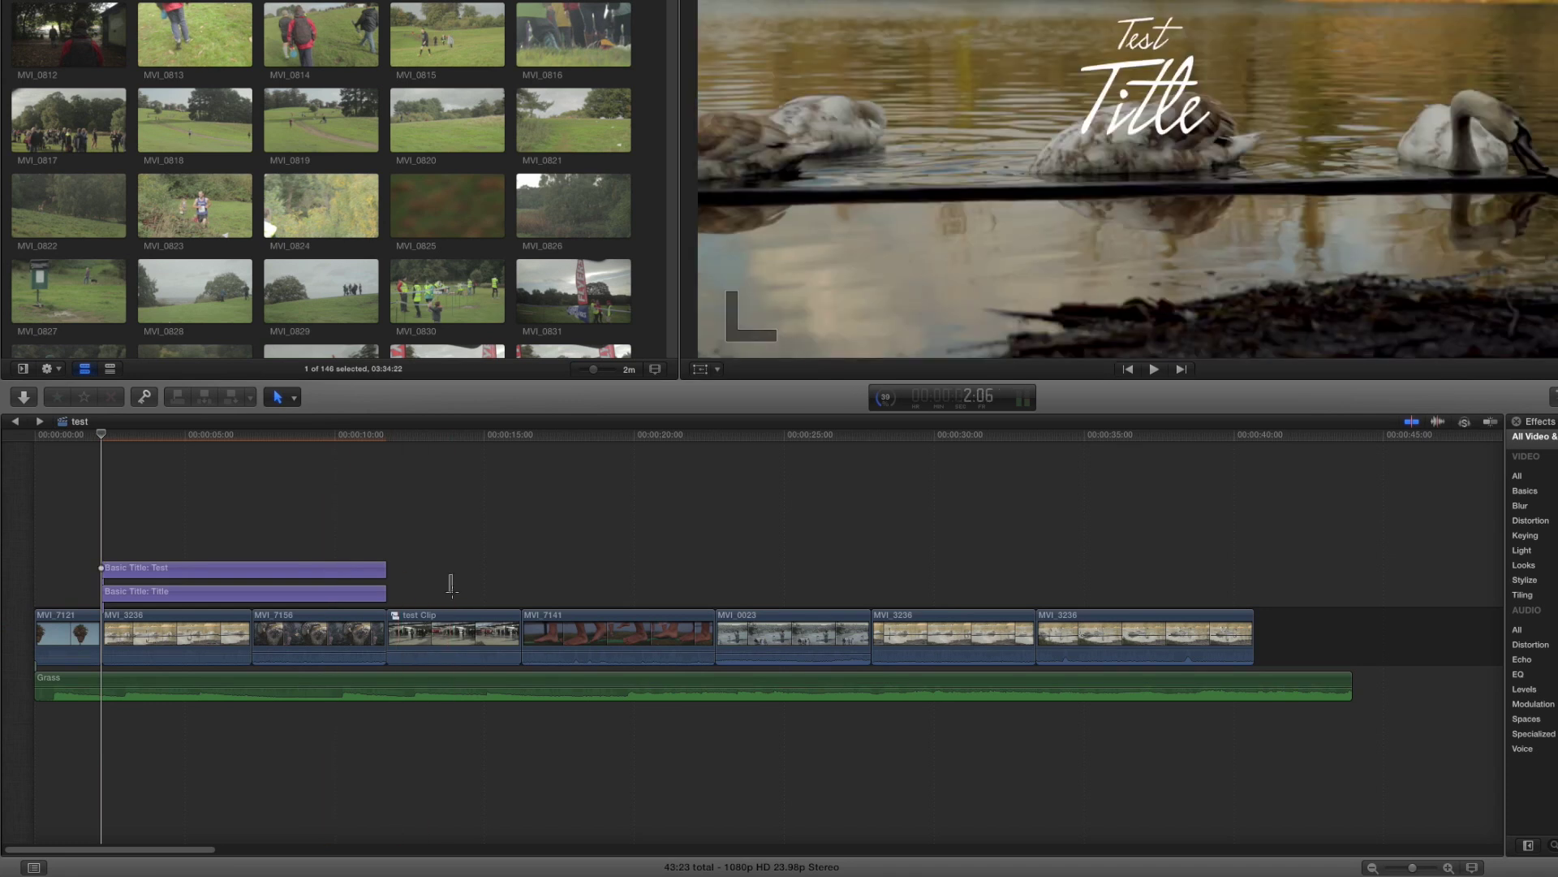
left_click(597, 619)
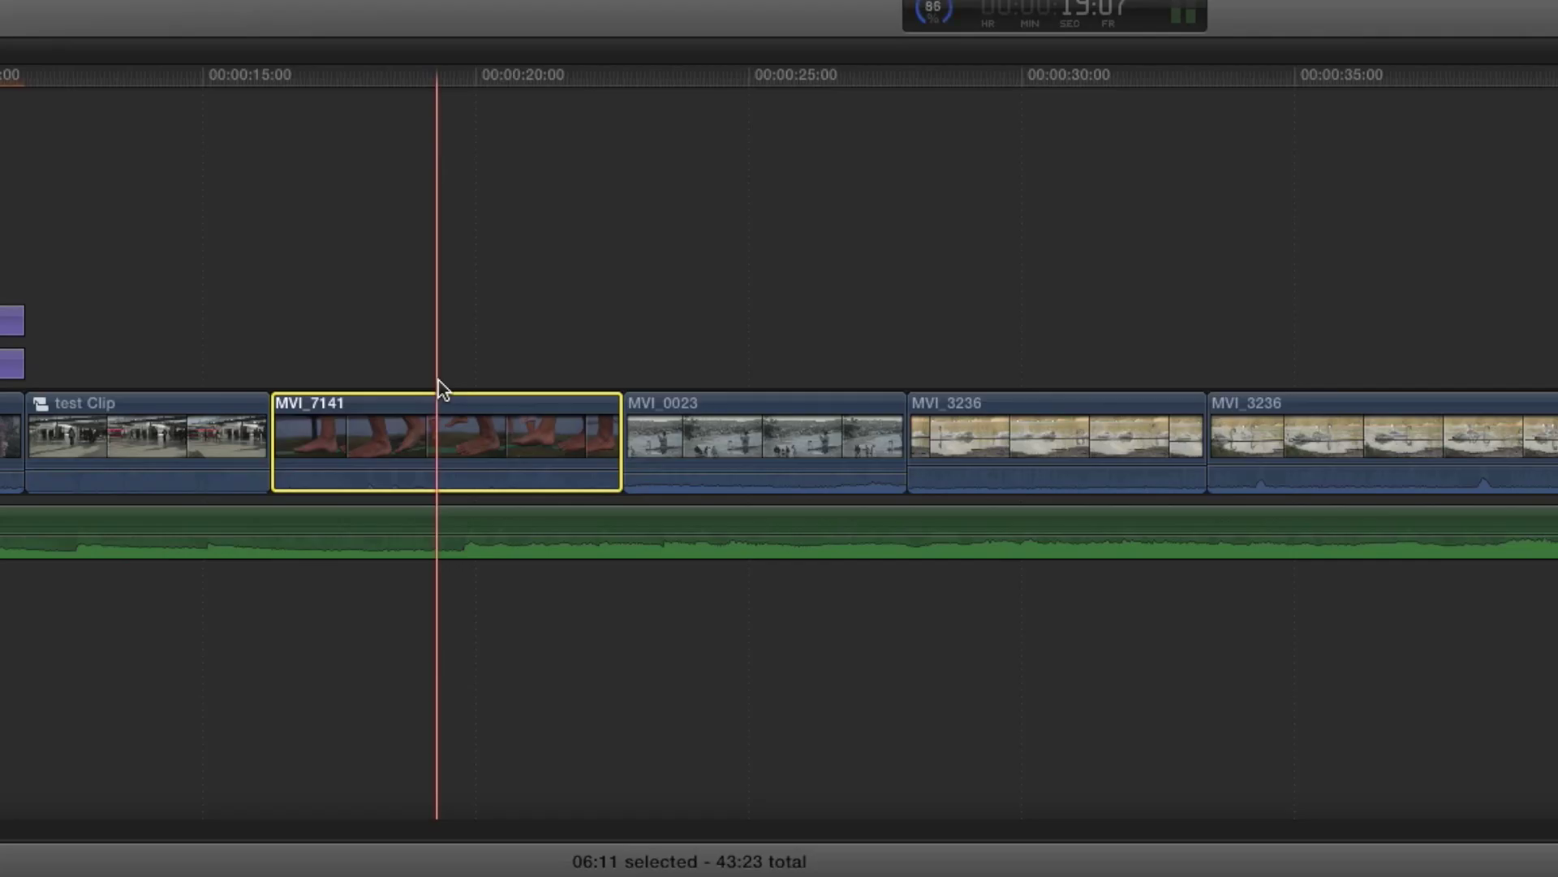
key("ctrl+shift+s")
left_click(404, 359)
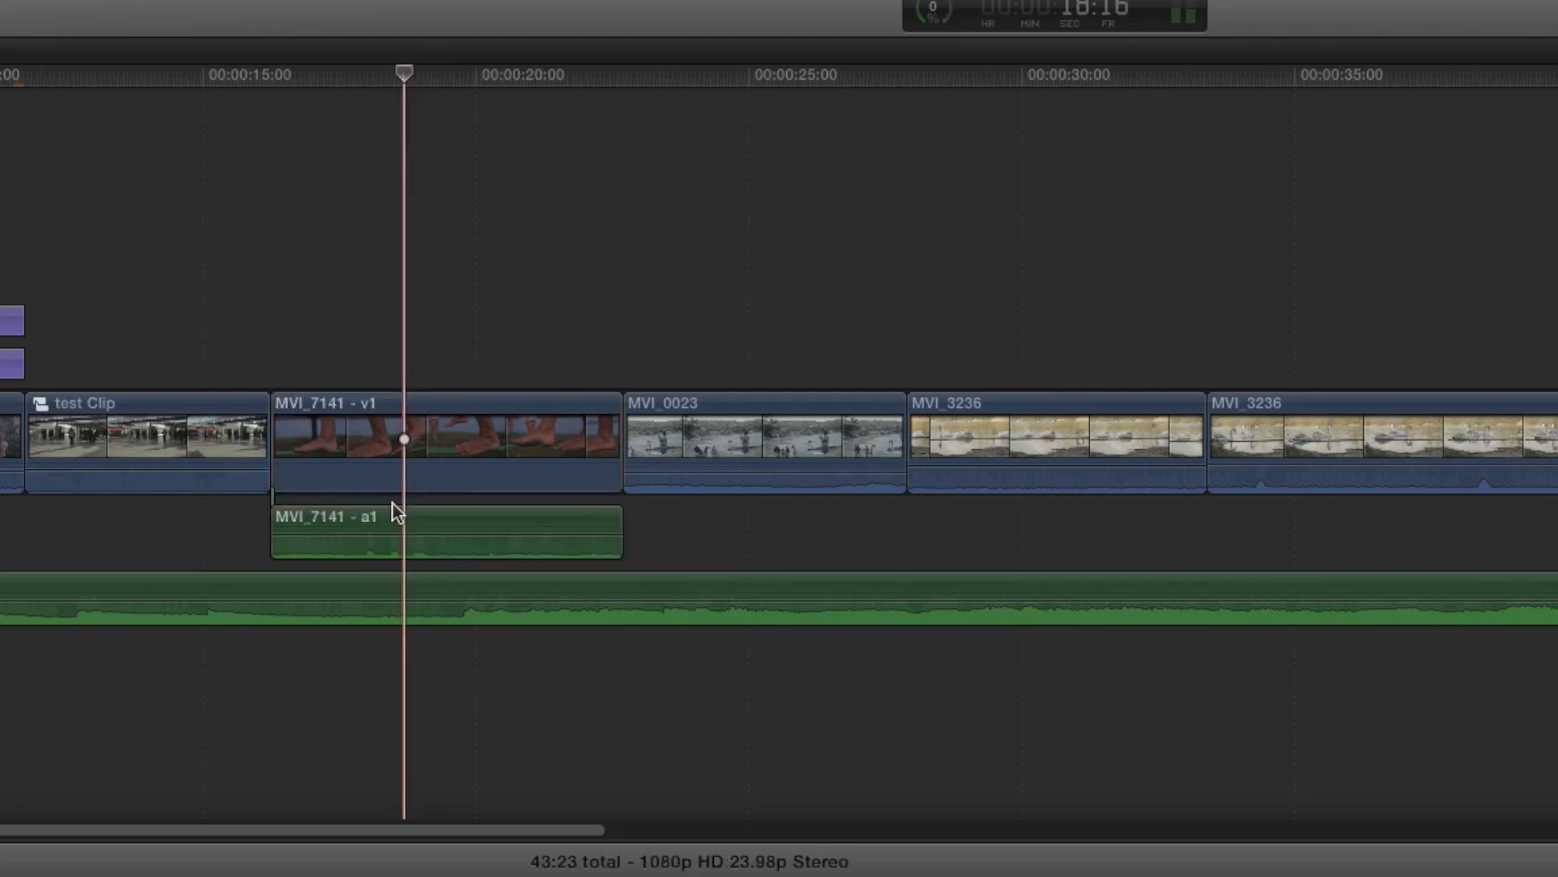
left_click(393, 435)
left_click(391, 519)
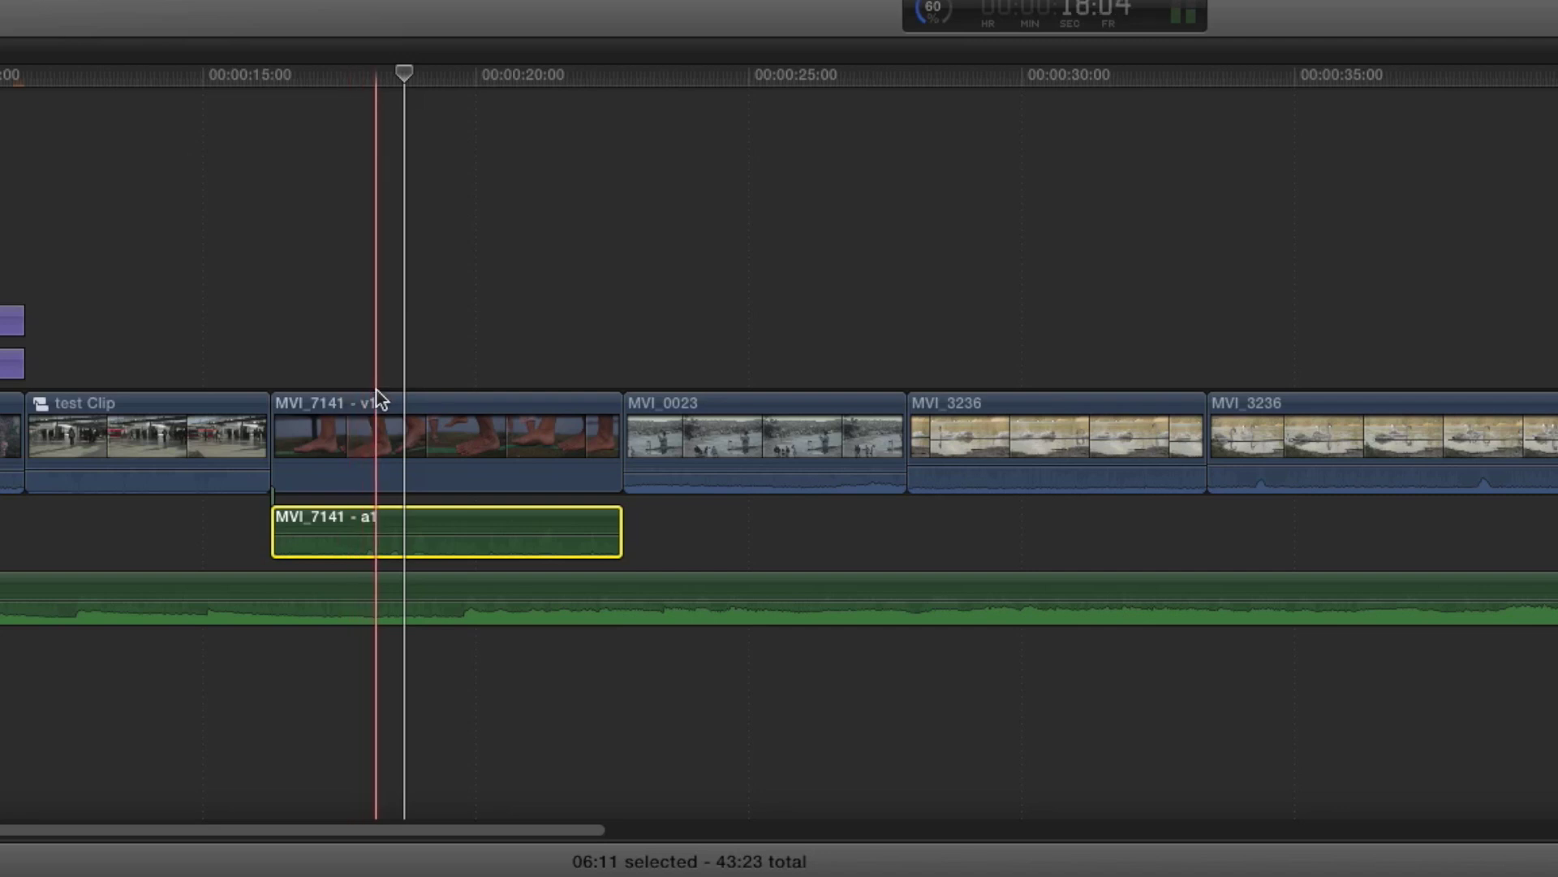
left_click(696, 524)
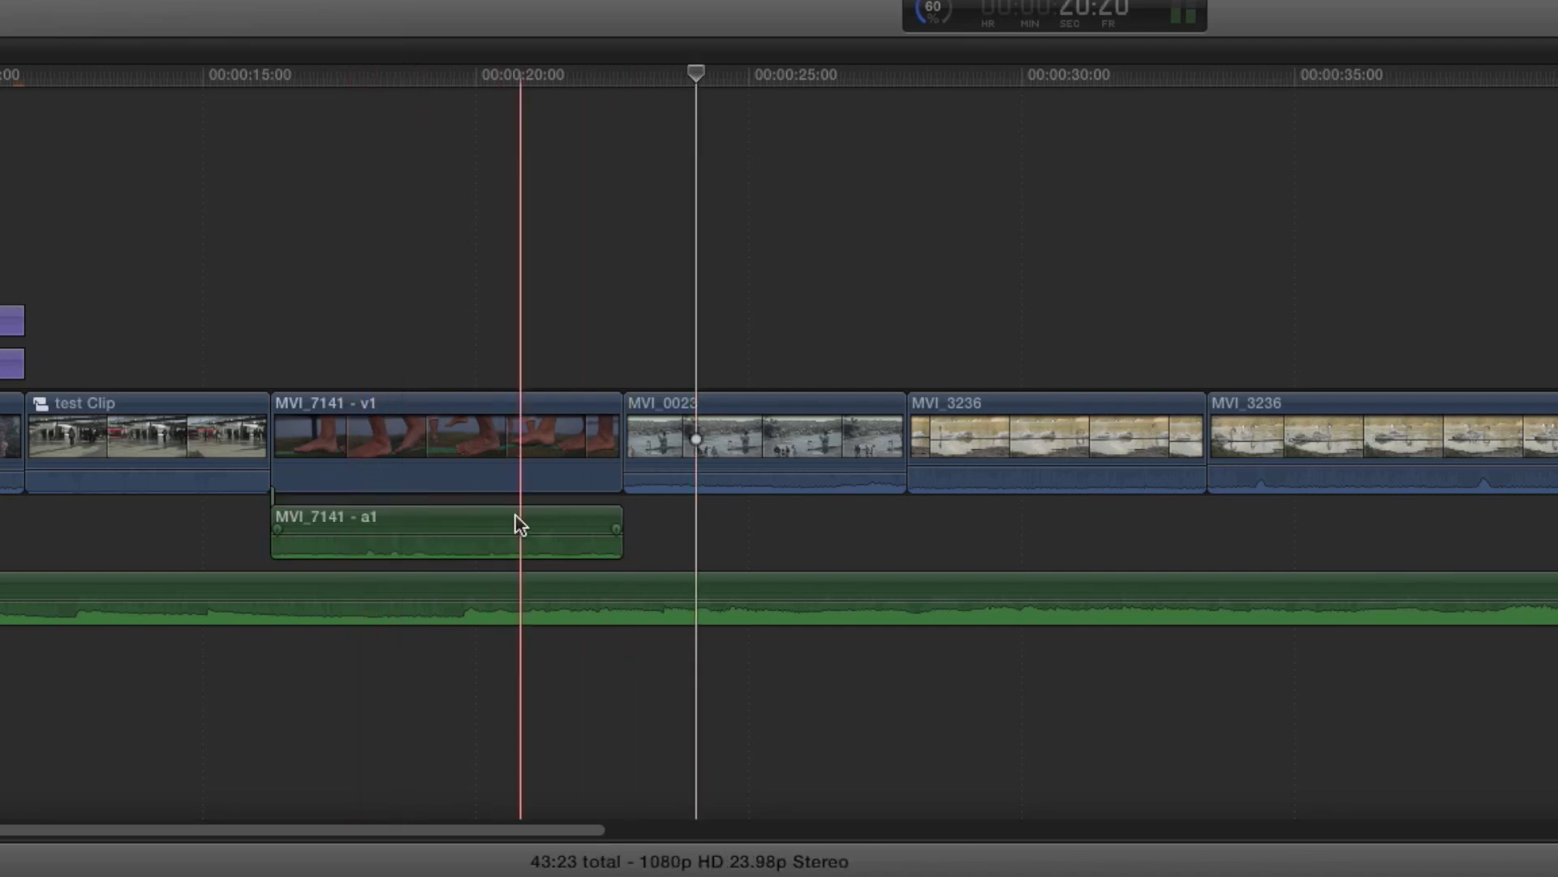
Shift the detached MVI_7141 audio so it overlaps MVI_0023, and extend its end almost to the end of MVI_0023.
left_click(519, 524)
left_click_drag(519, 524, 679, 524)
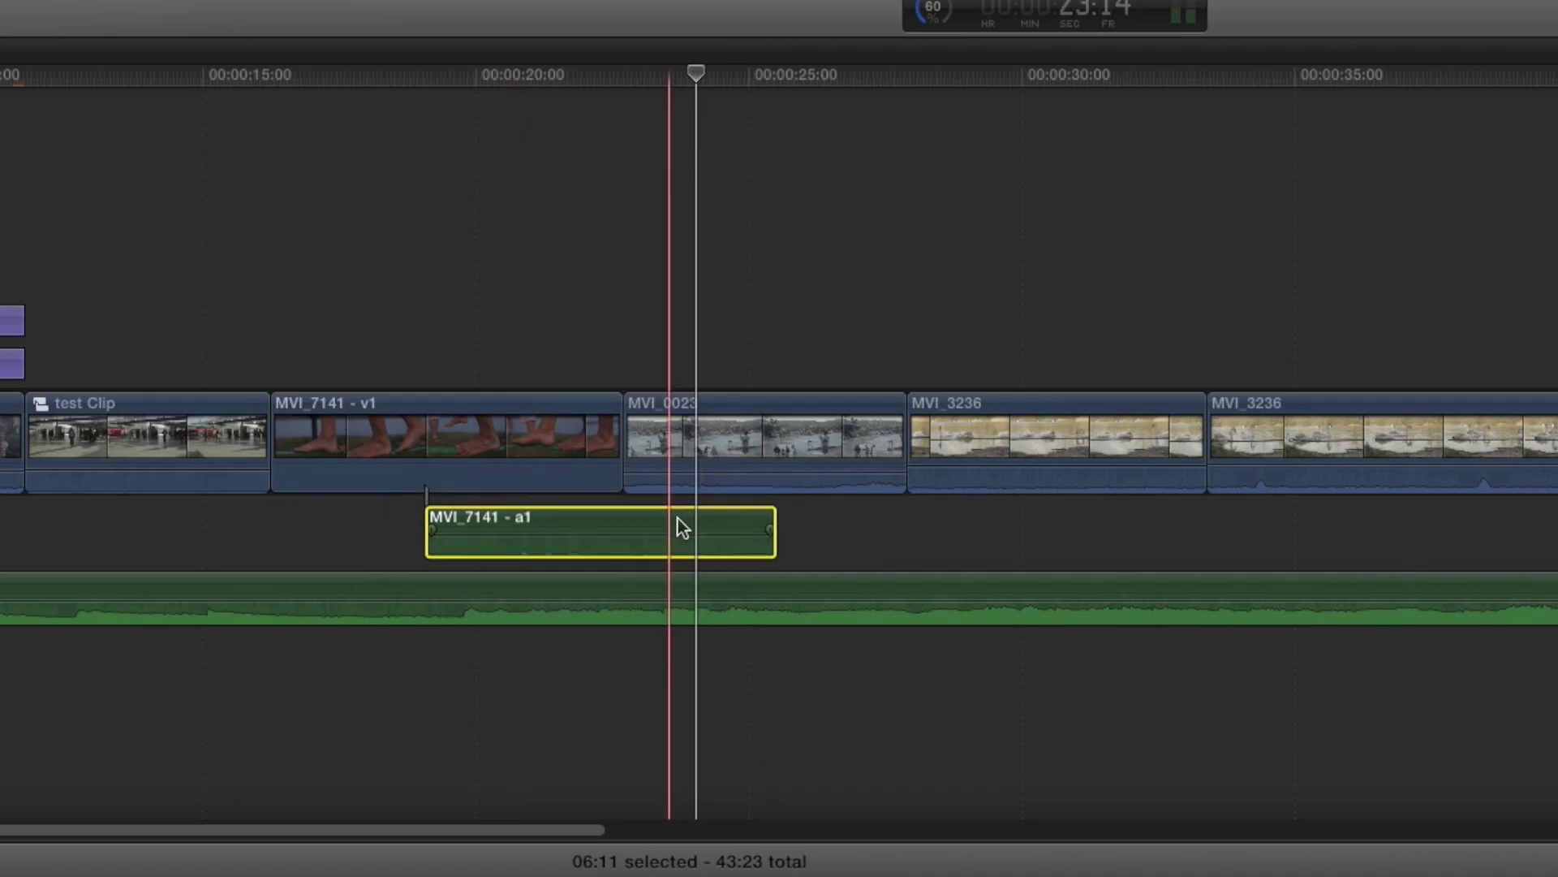
left_click_drag(790, 515, 896, 529)
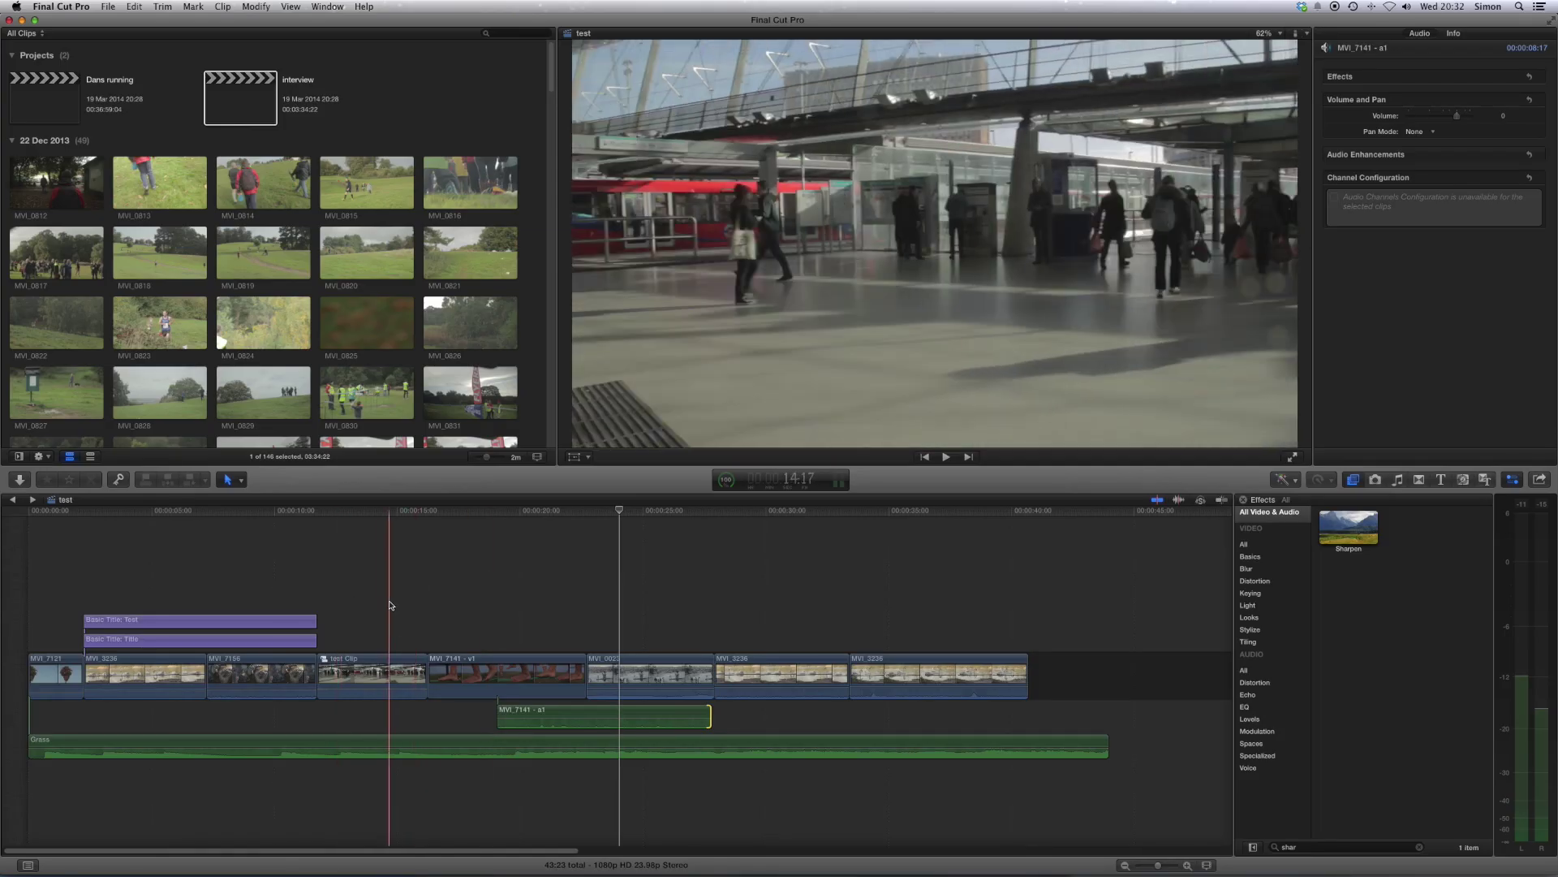
Disable test Clip in the timeline, enable it again, and place the playhead in the first MVI_3236 clip.
left_click(378, 662)
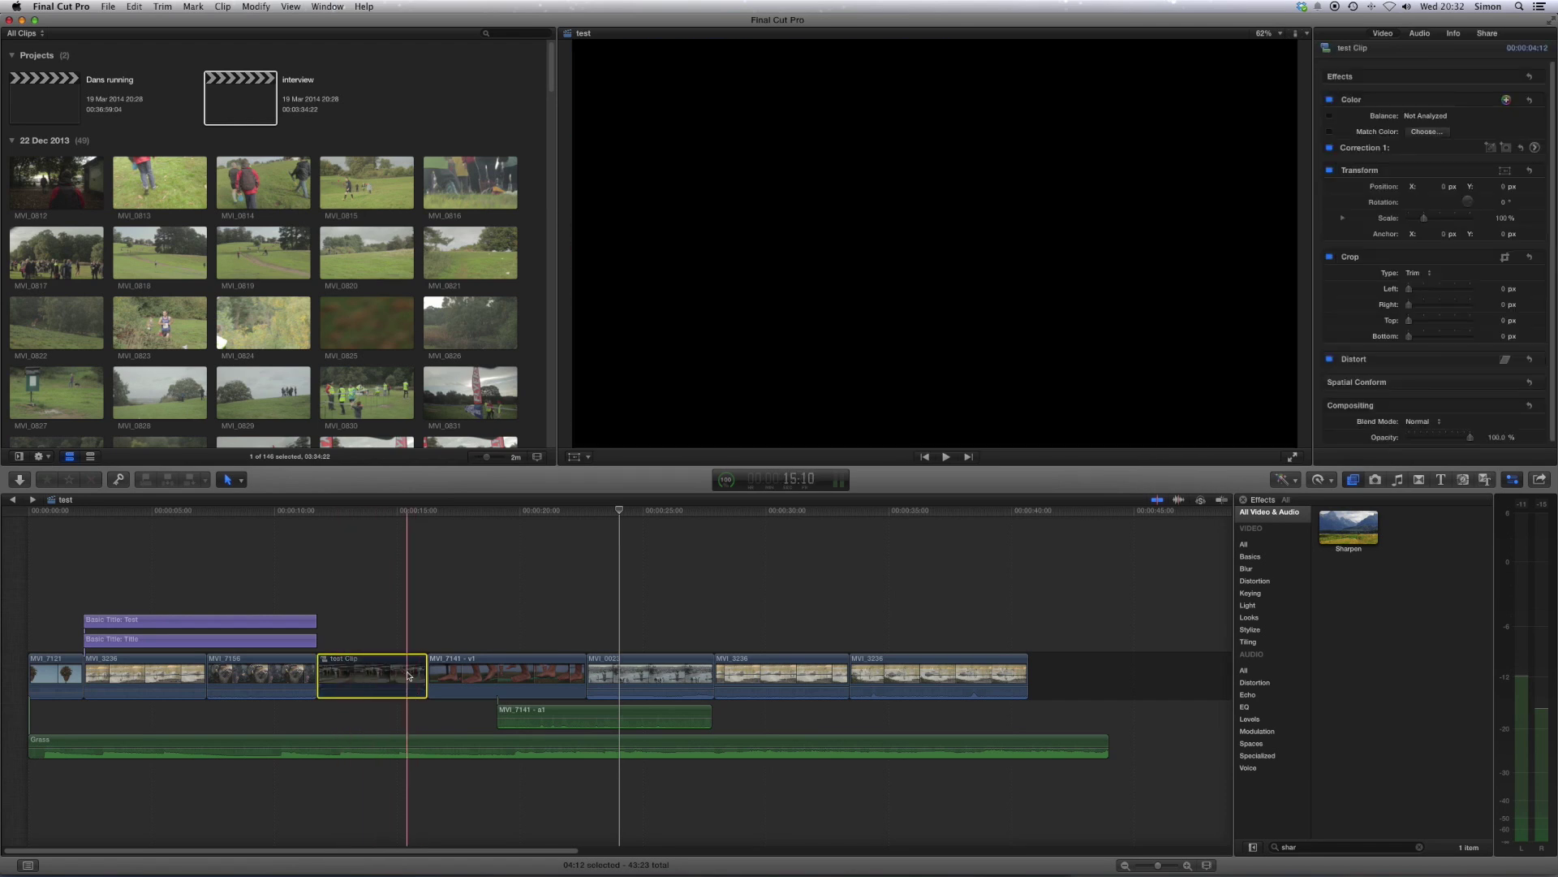
left_click(168, 520)
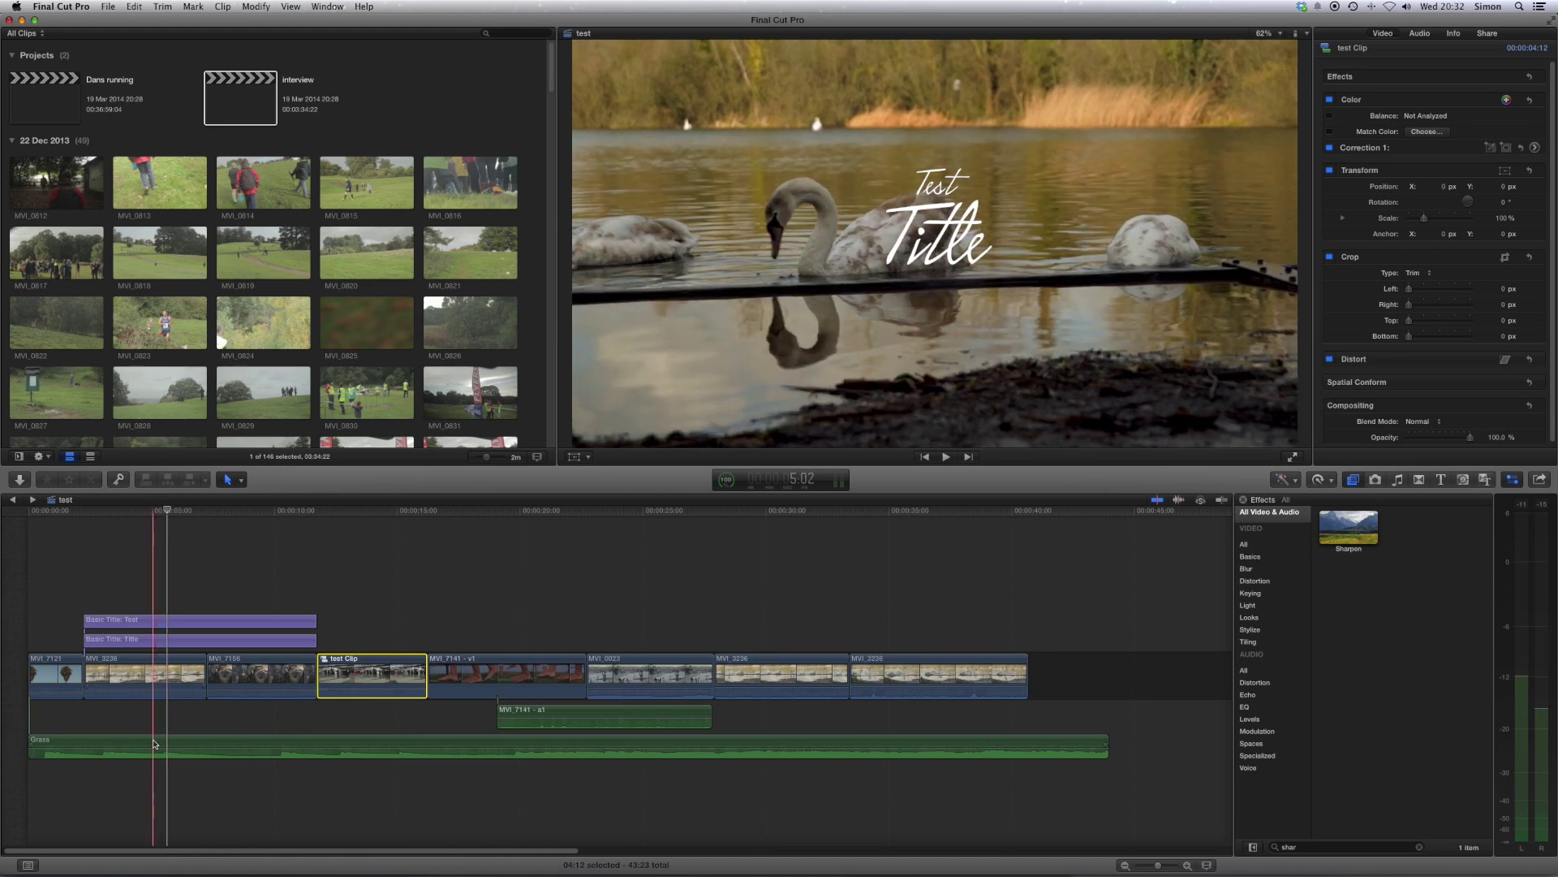
Disable the Grass audio clip, play a few seconds of the project without it, and enable Grass again.
left_click(154, 743)
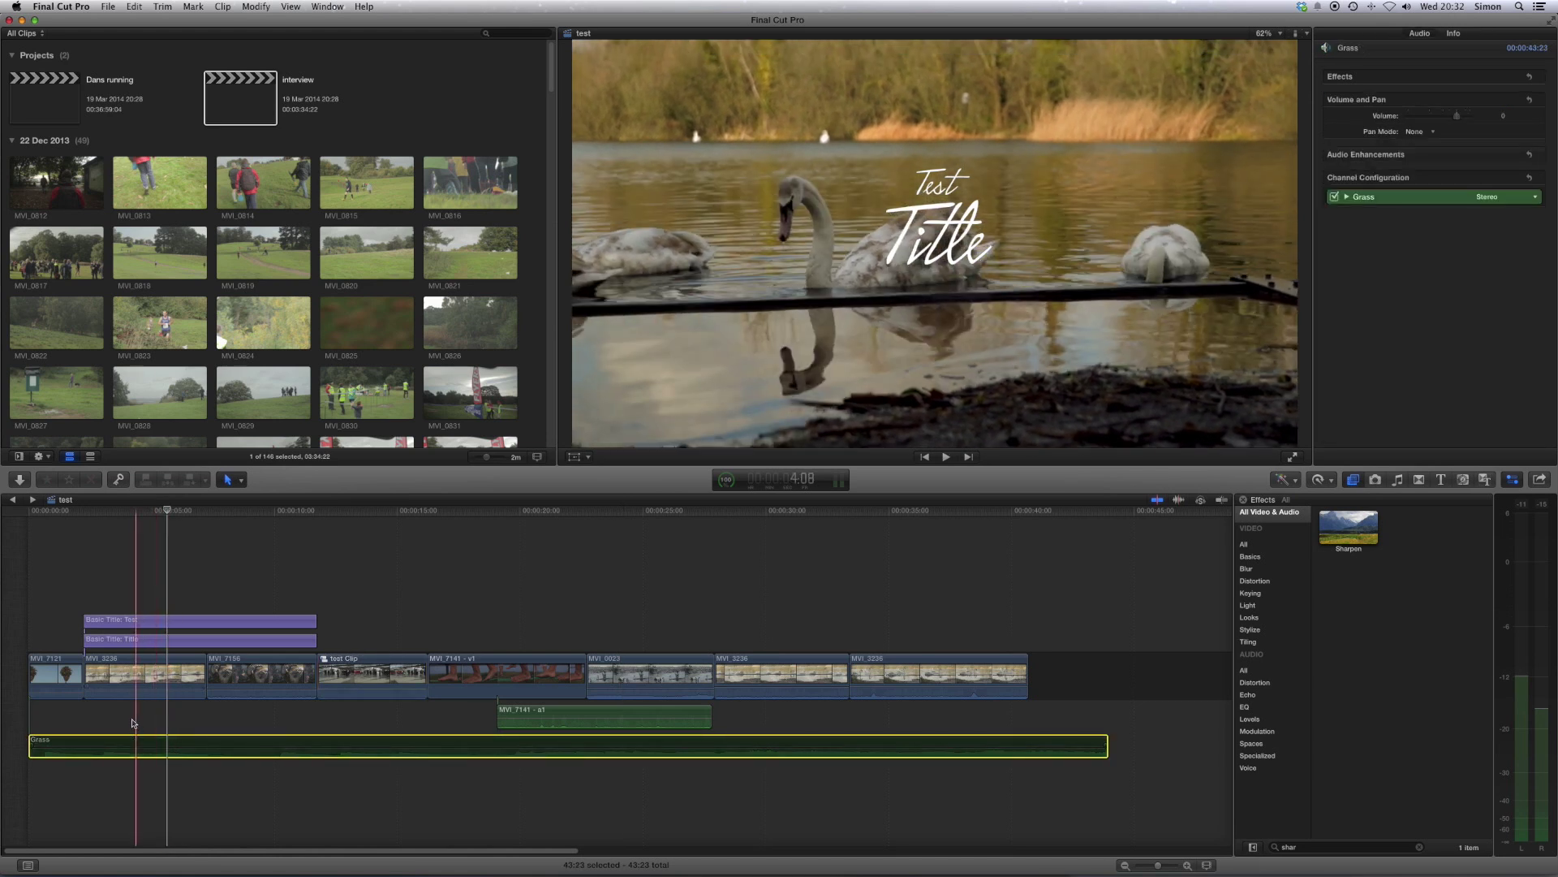
key("space")
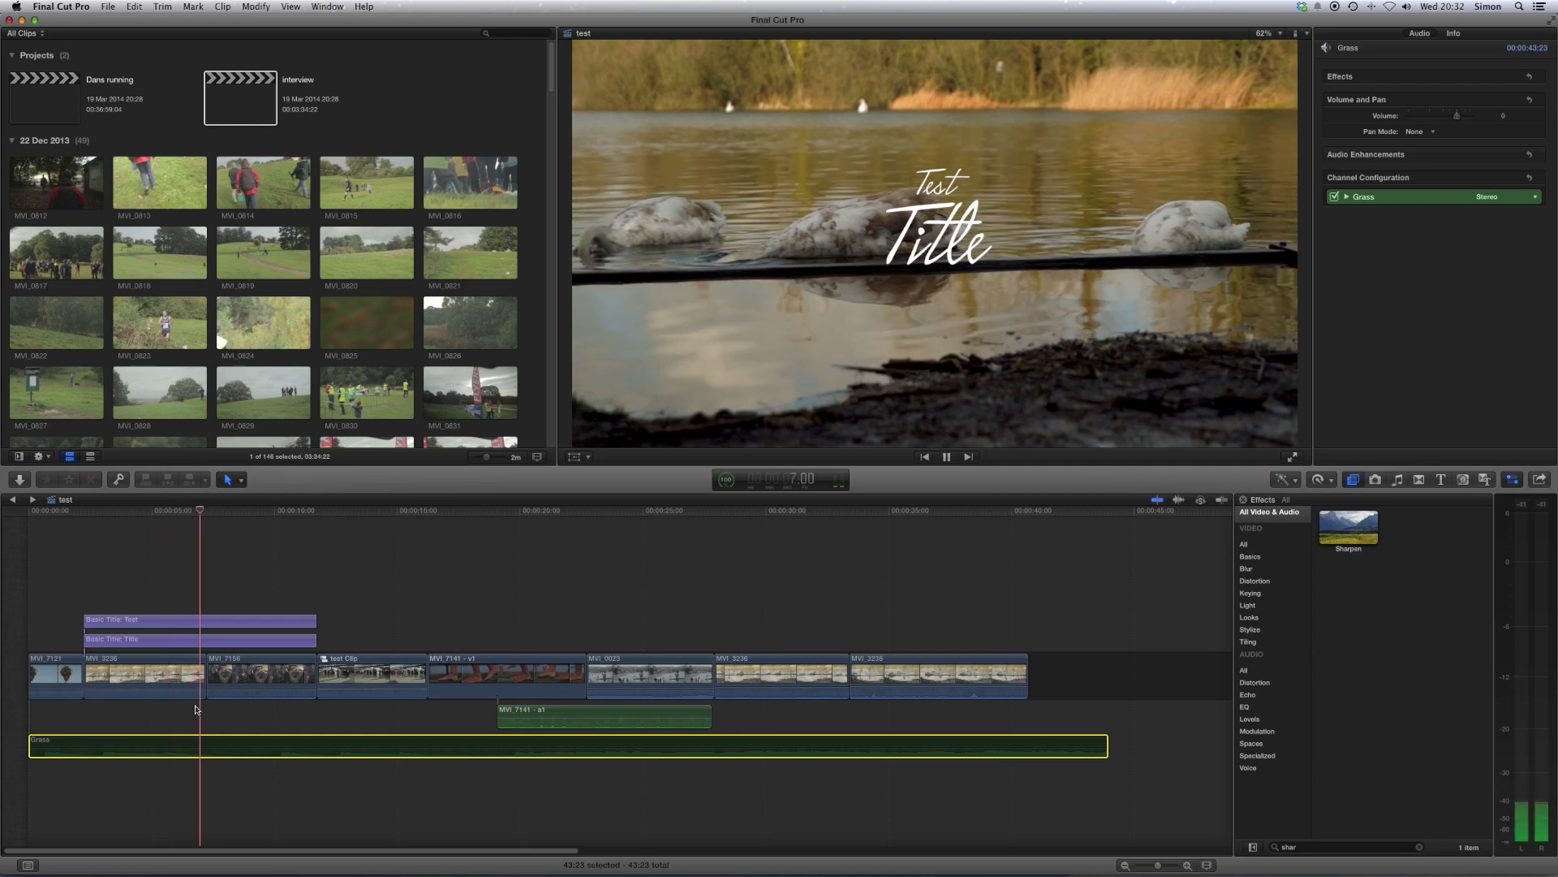
key("space")
left_click(165, 678)
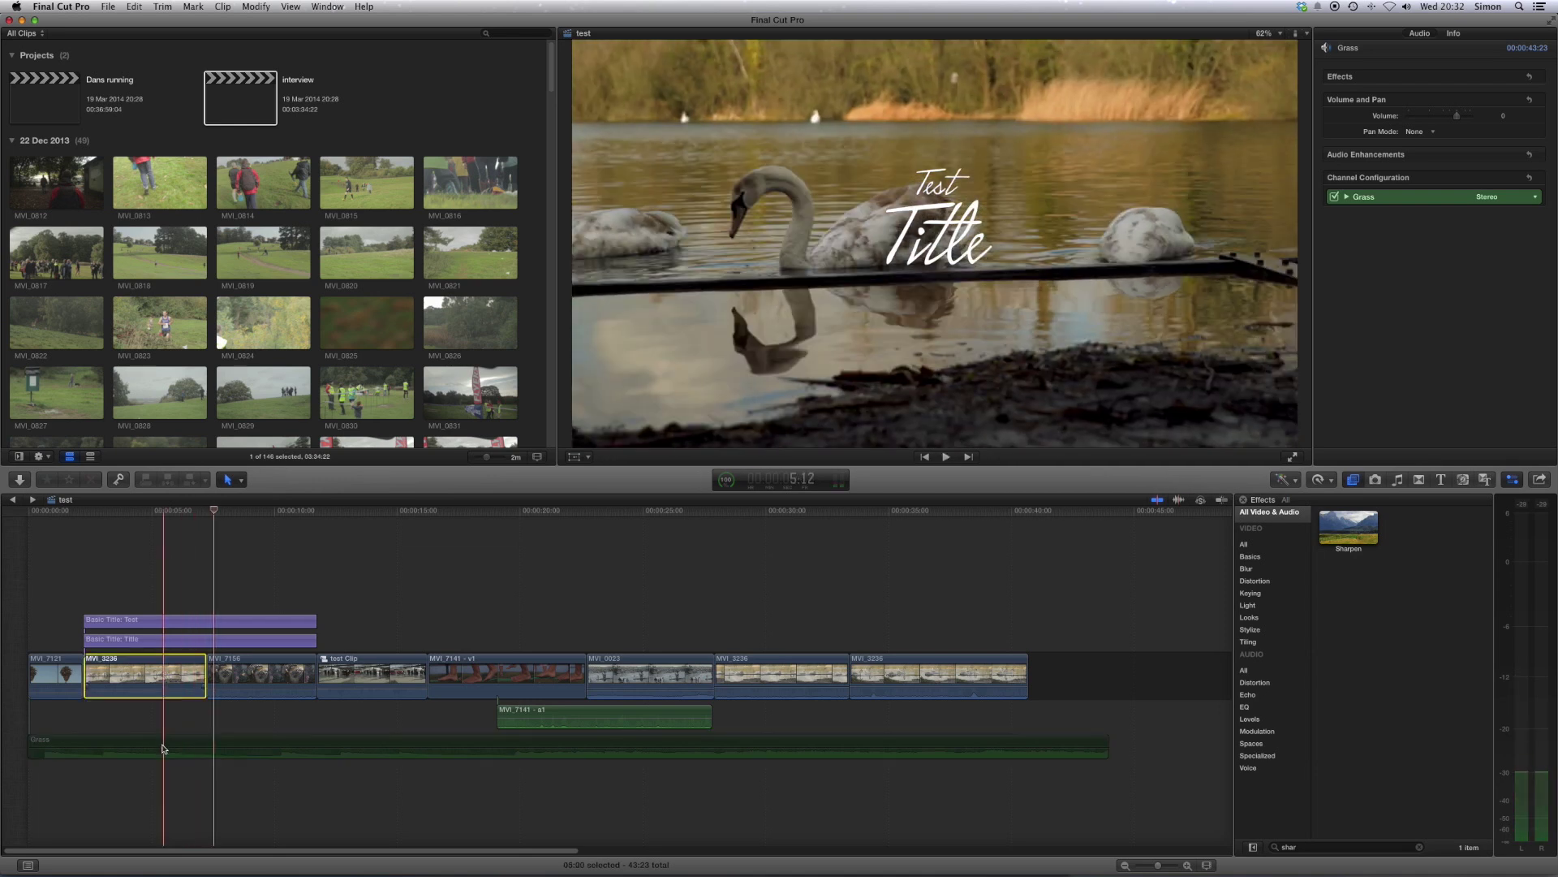
left_click(163, 747)
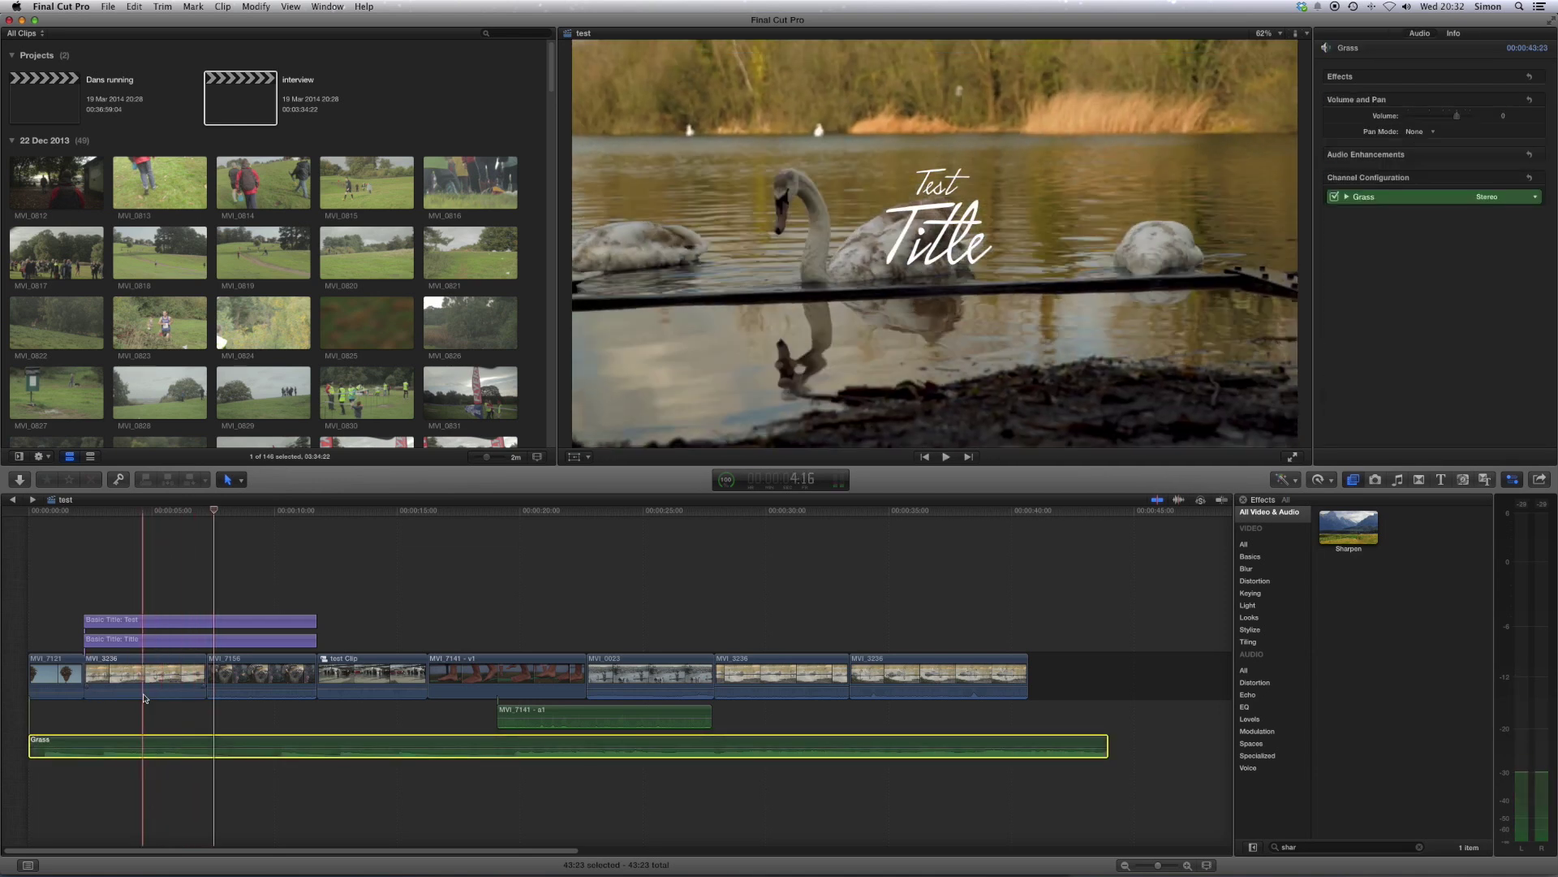
left_click(145, 680)
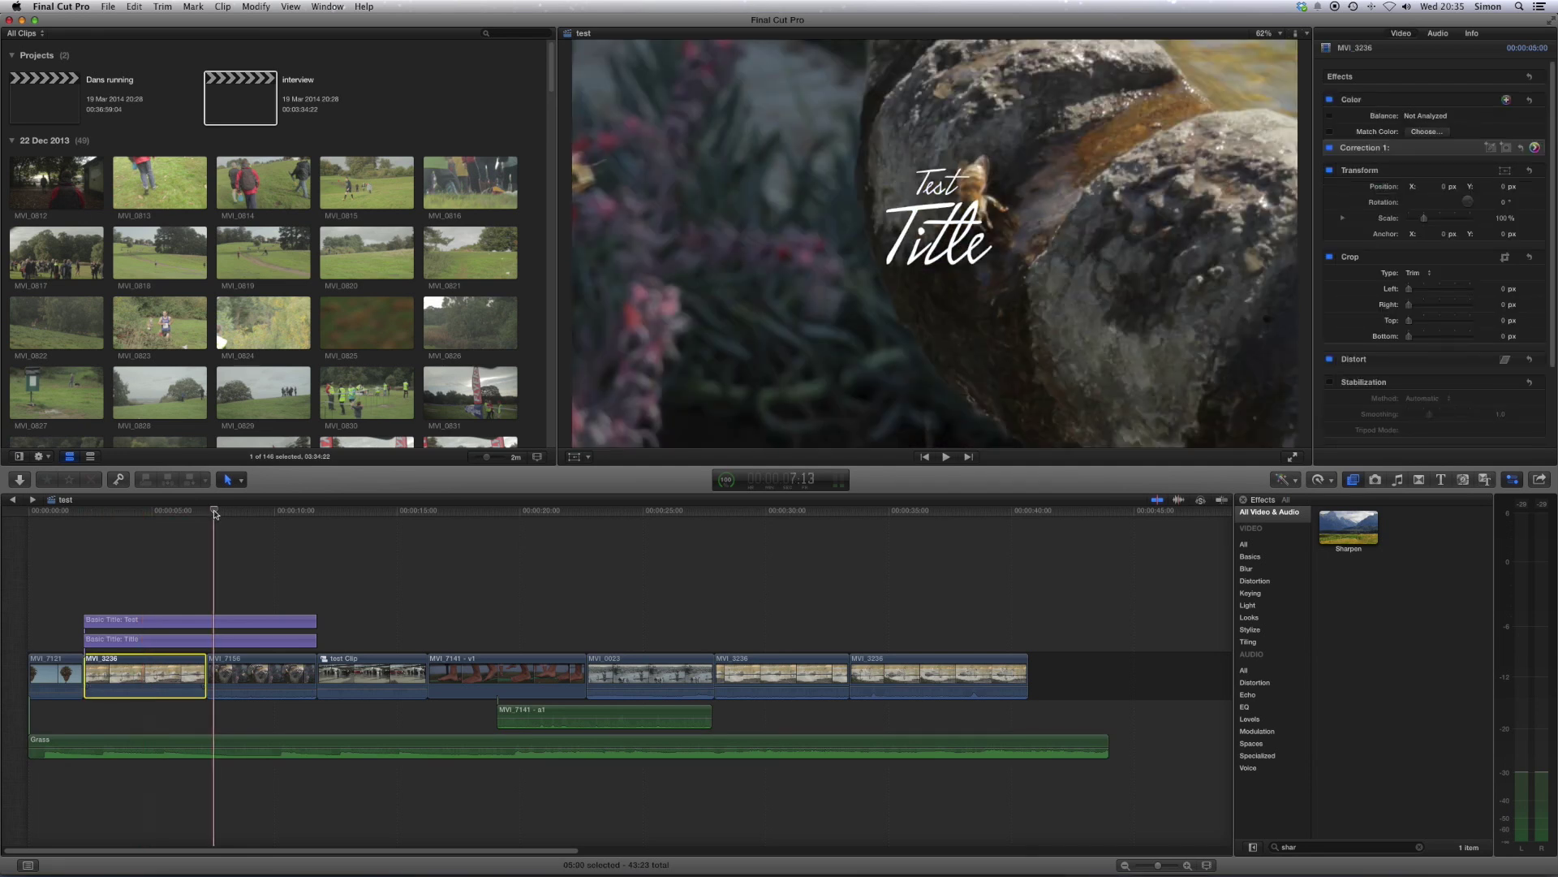
Apply the Sharpen effect to the opening MVI_7121 clip, with the playhead placed inside it.
left_click_drag(215, 514, 55, 515)
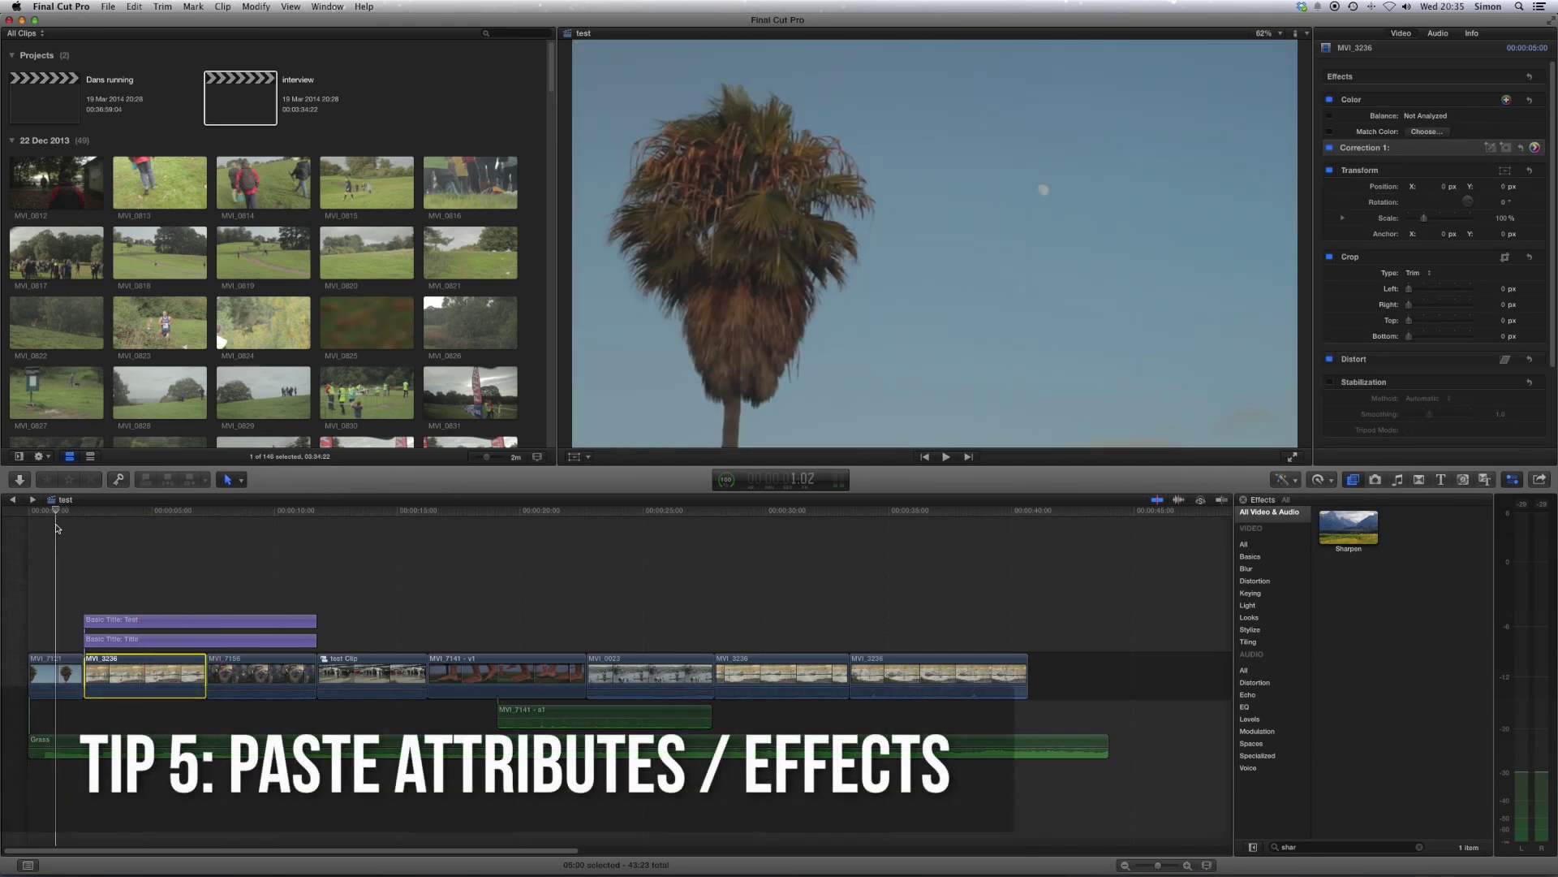
left_click(46, 668)
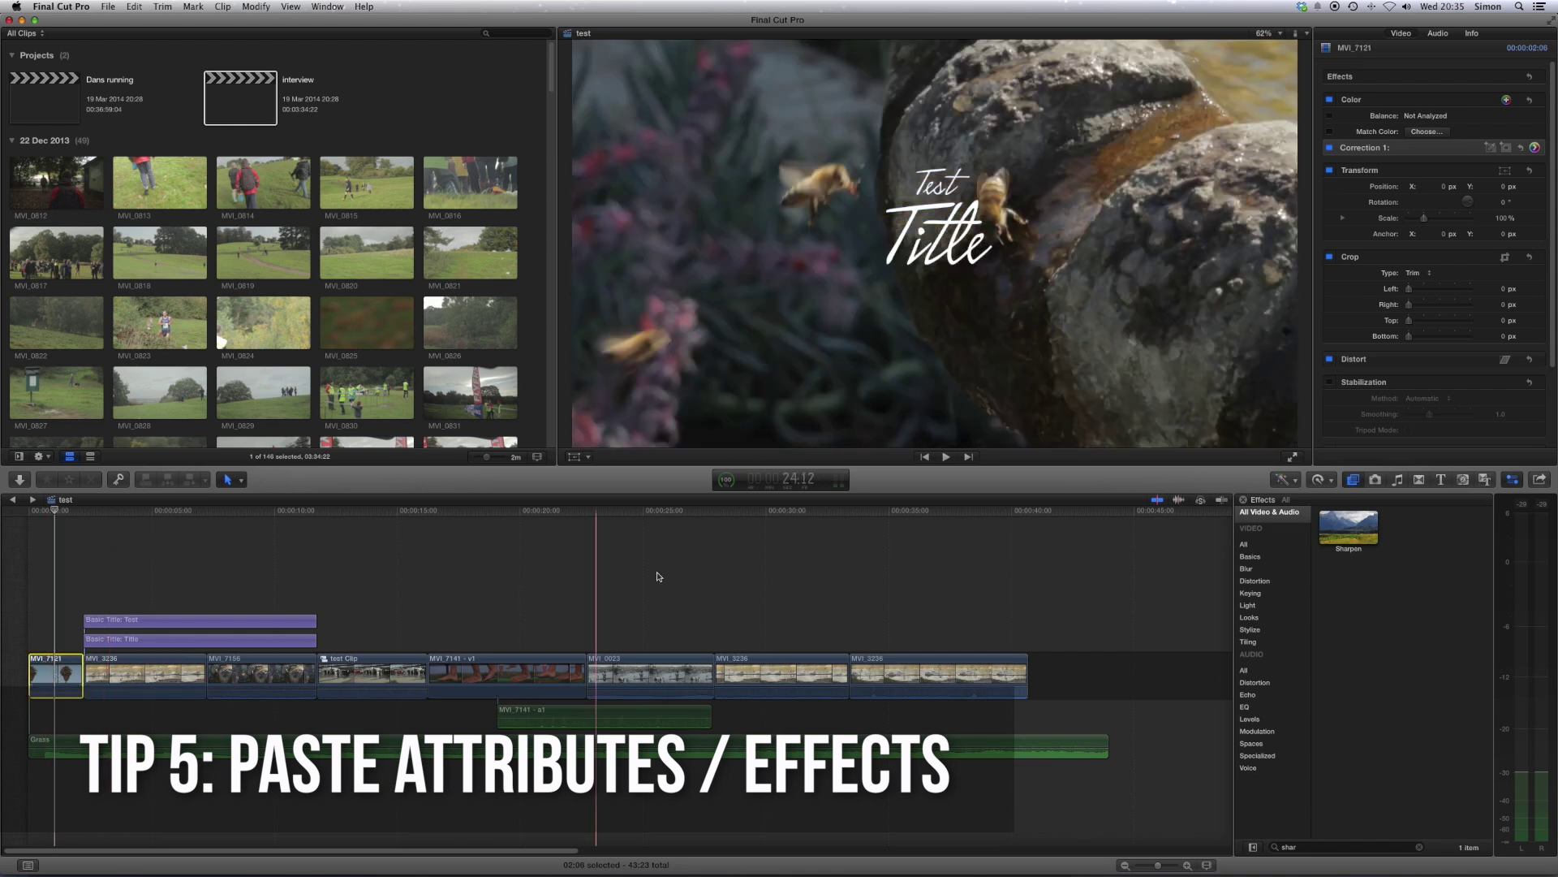
left_click(1345, 517)
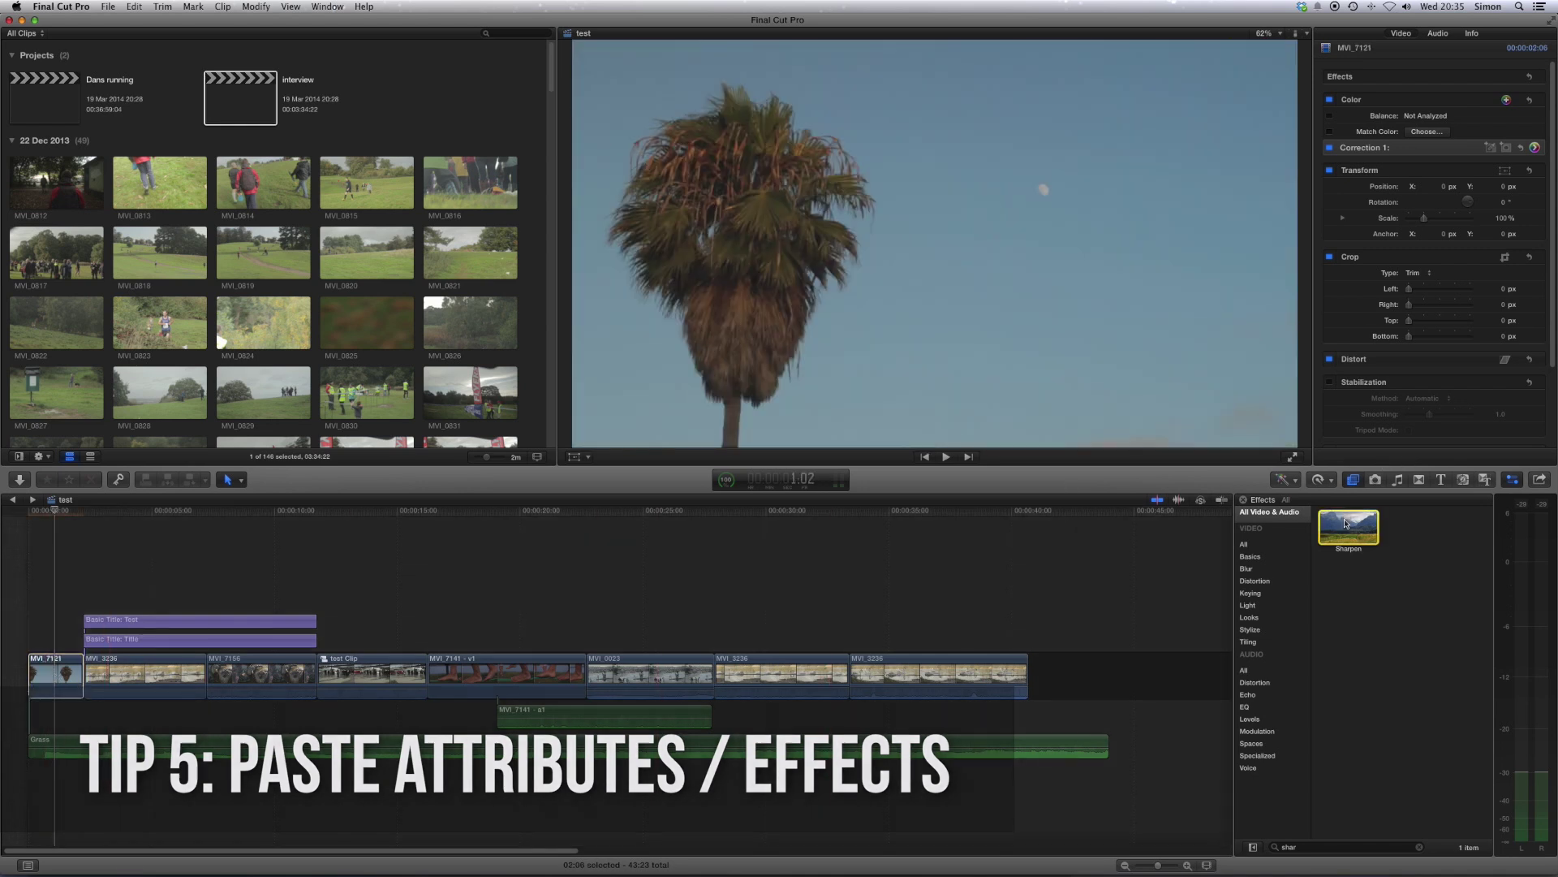
left_click(50, 514)
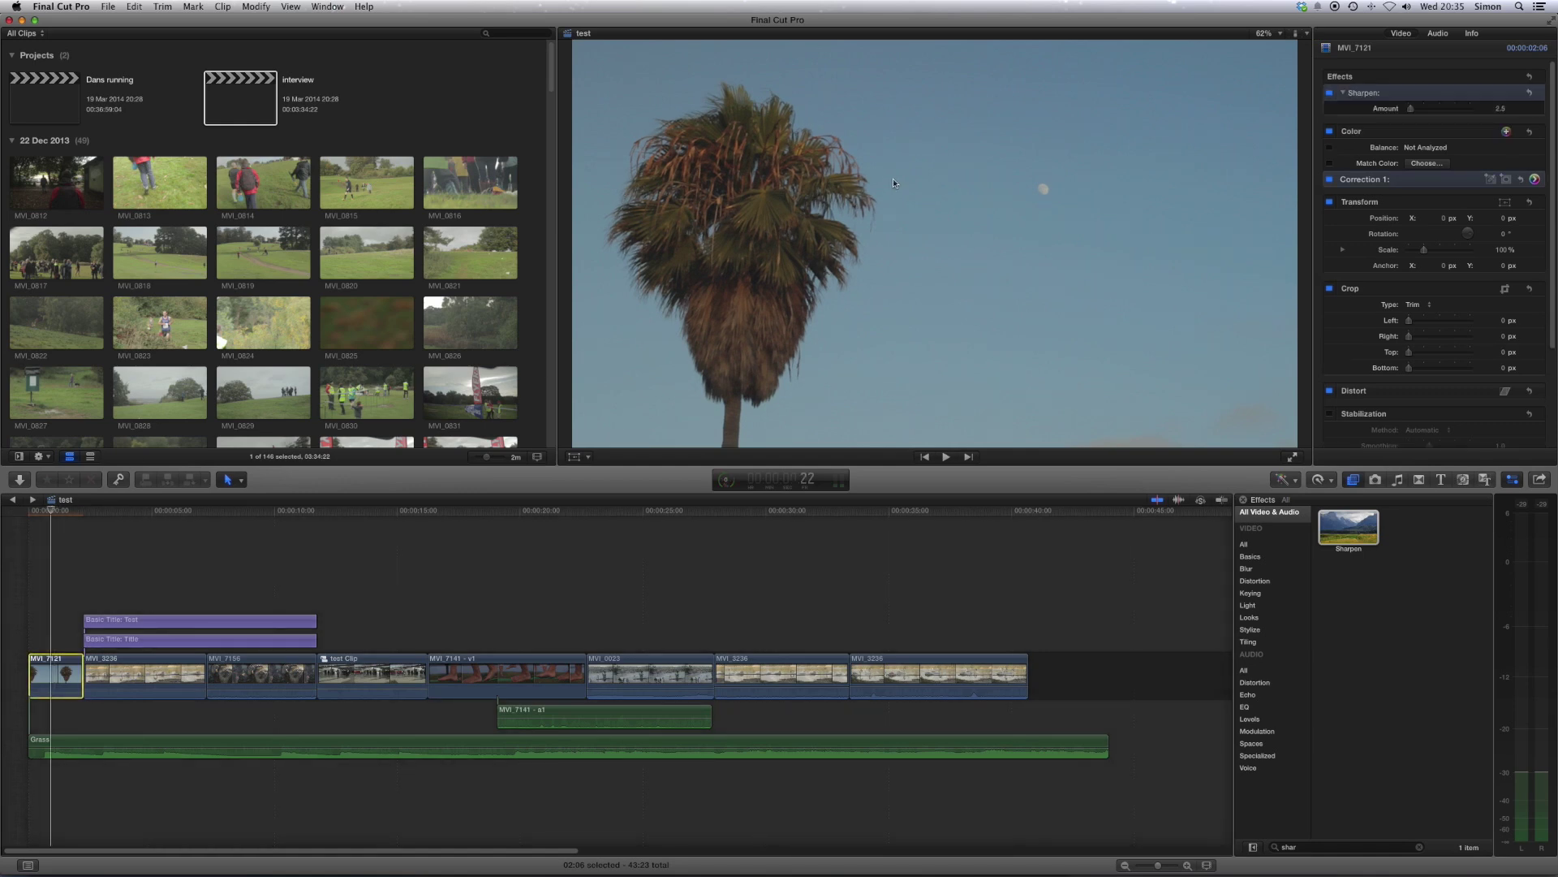
Set the Sharpen amount of MVI_7121 to 2.0.
mouse_move(1509, 113)
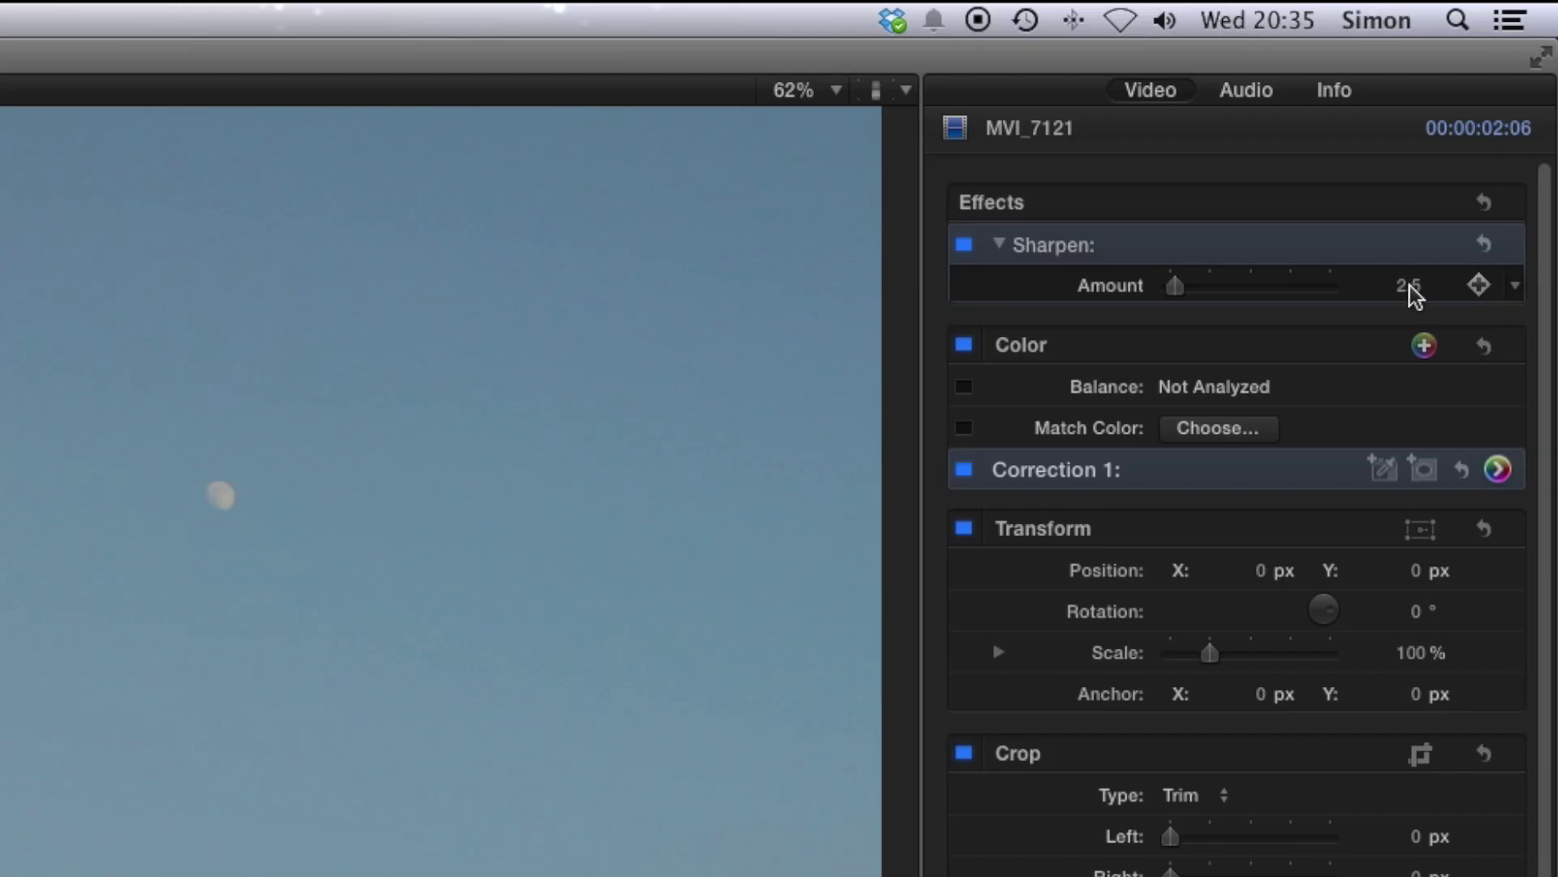
left_click(1410, 286)
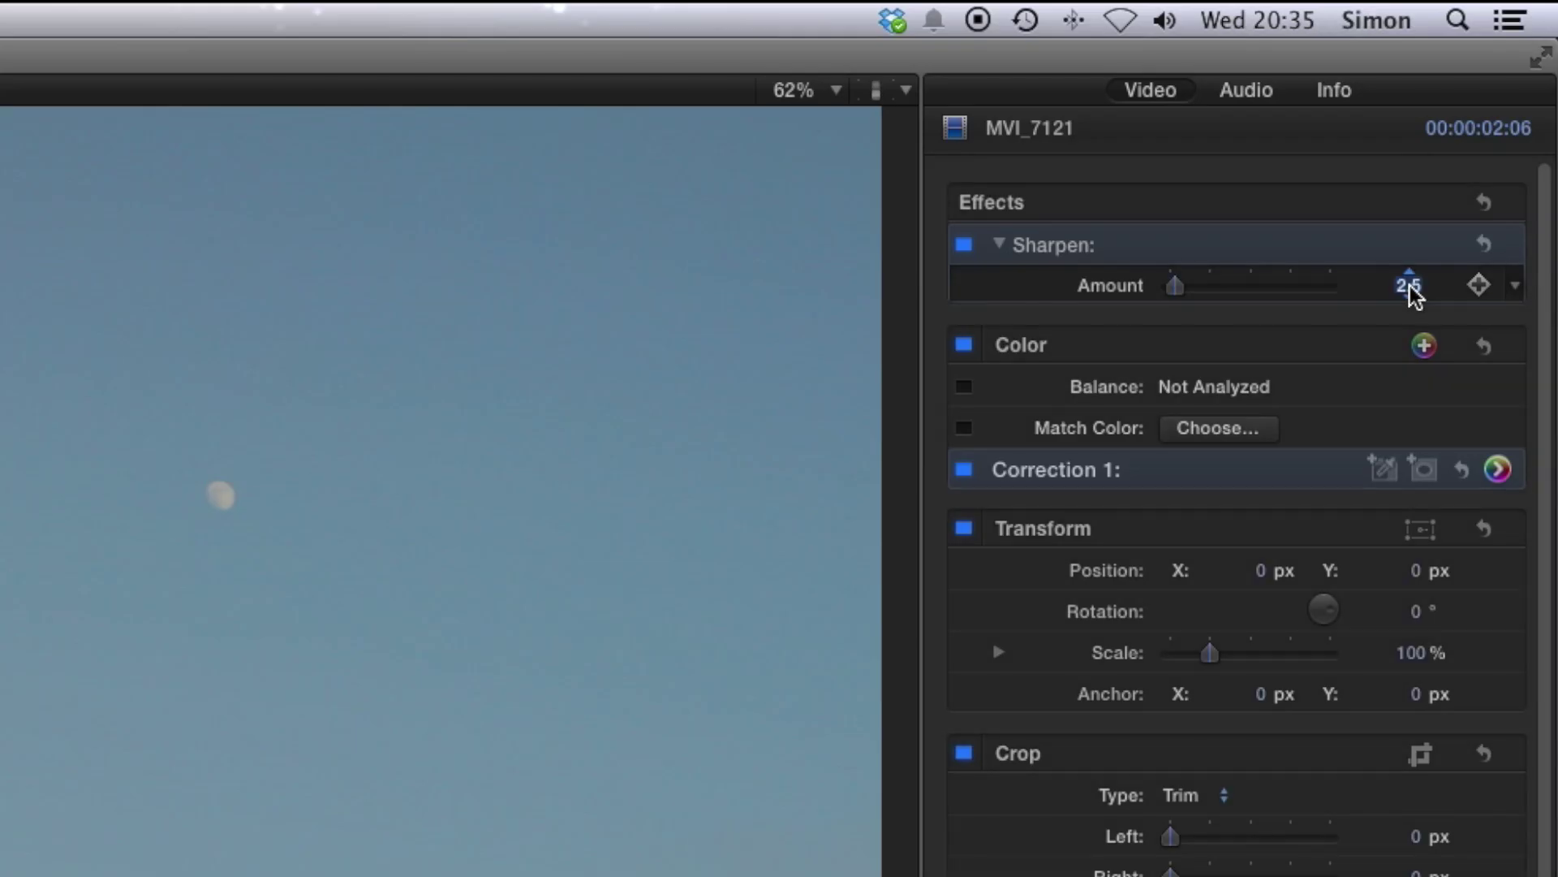
type("2.0")
key("Return")
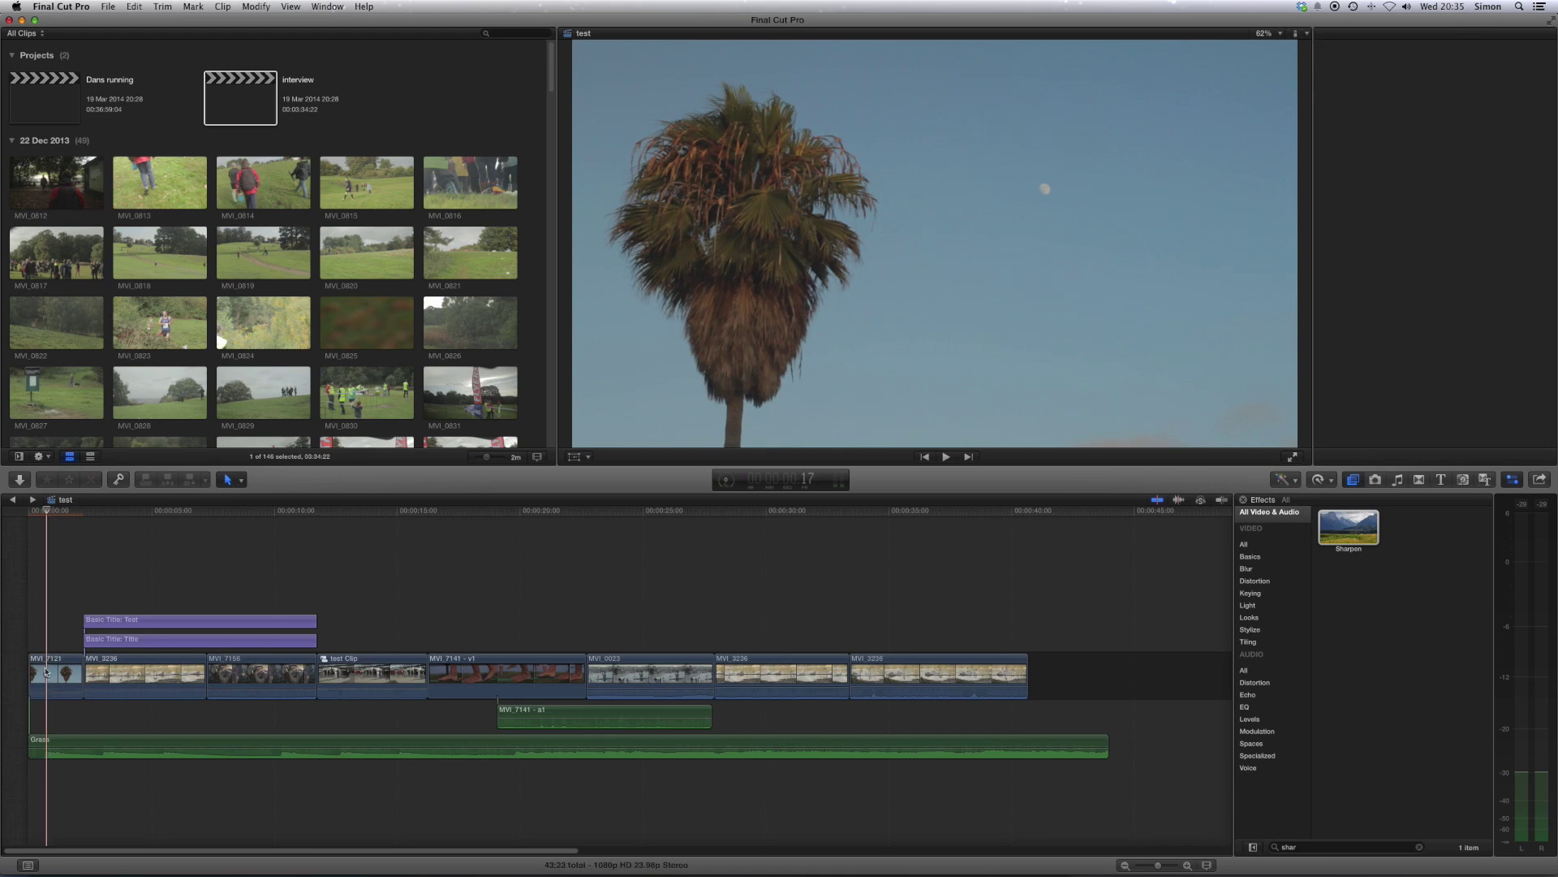
Copy the MVI_7121 clip and select the seven clips that follow it in the primary storyline.
left_click(46, 672)
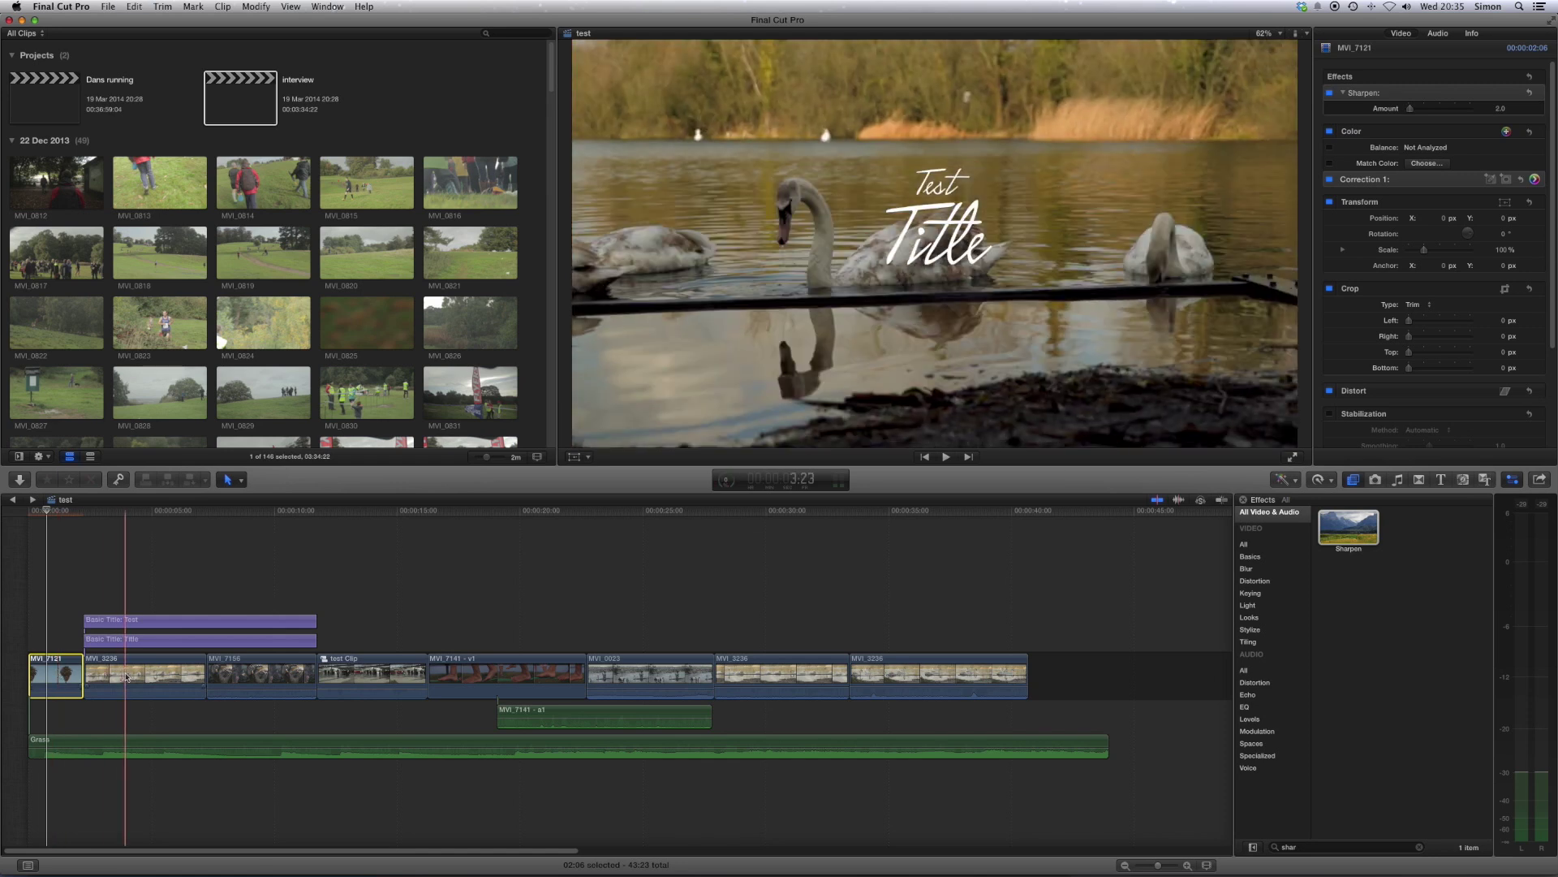
left_click_drag(130, 711, 448, 674)
left_click(877, 668, "shift")
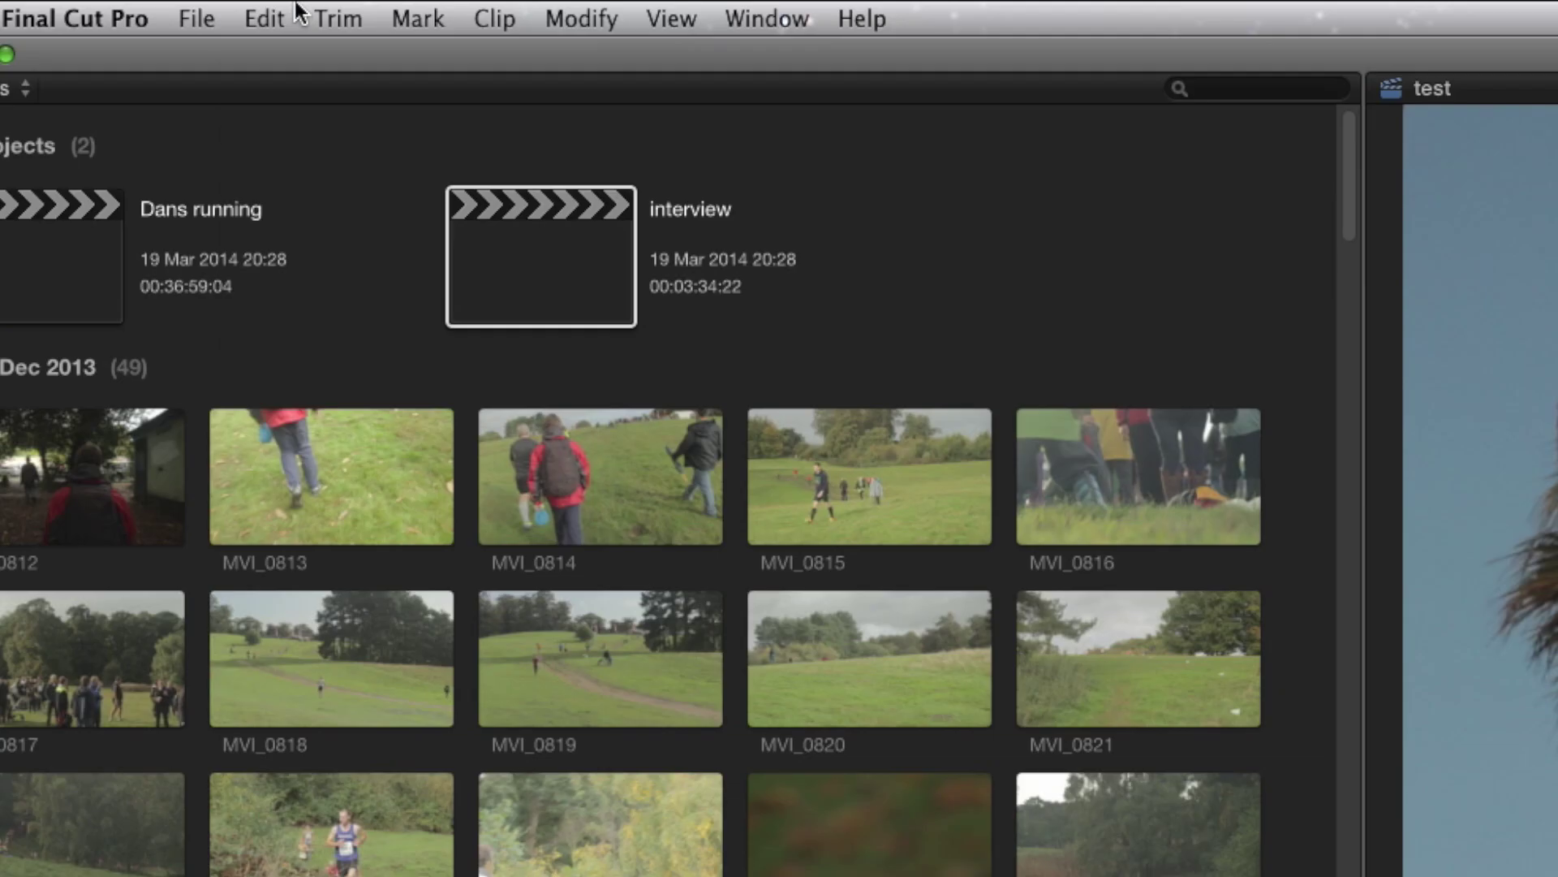
Paste only the Sharpen effect attribute onto the seven selected clips, and inspect test Clip's effects.
left_click(136, 7)
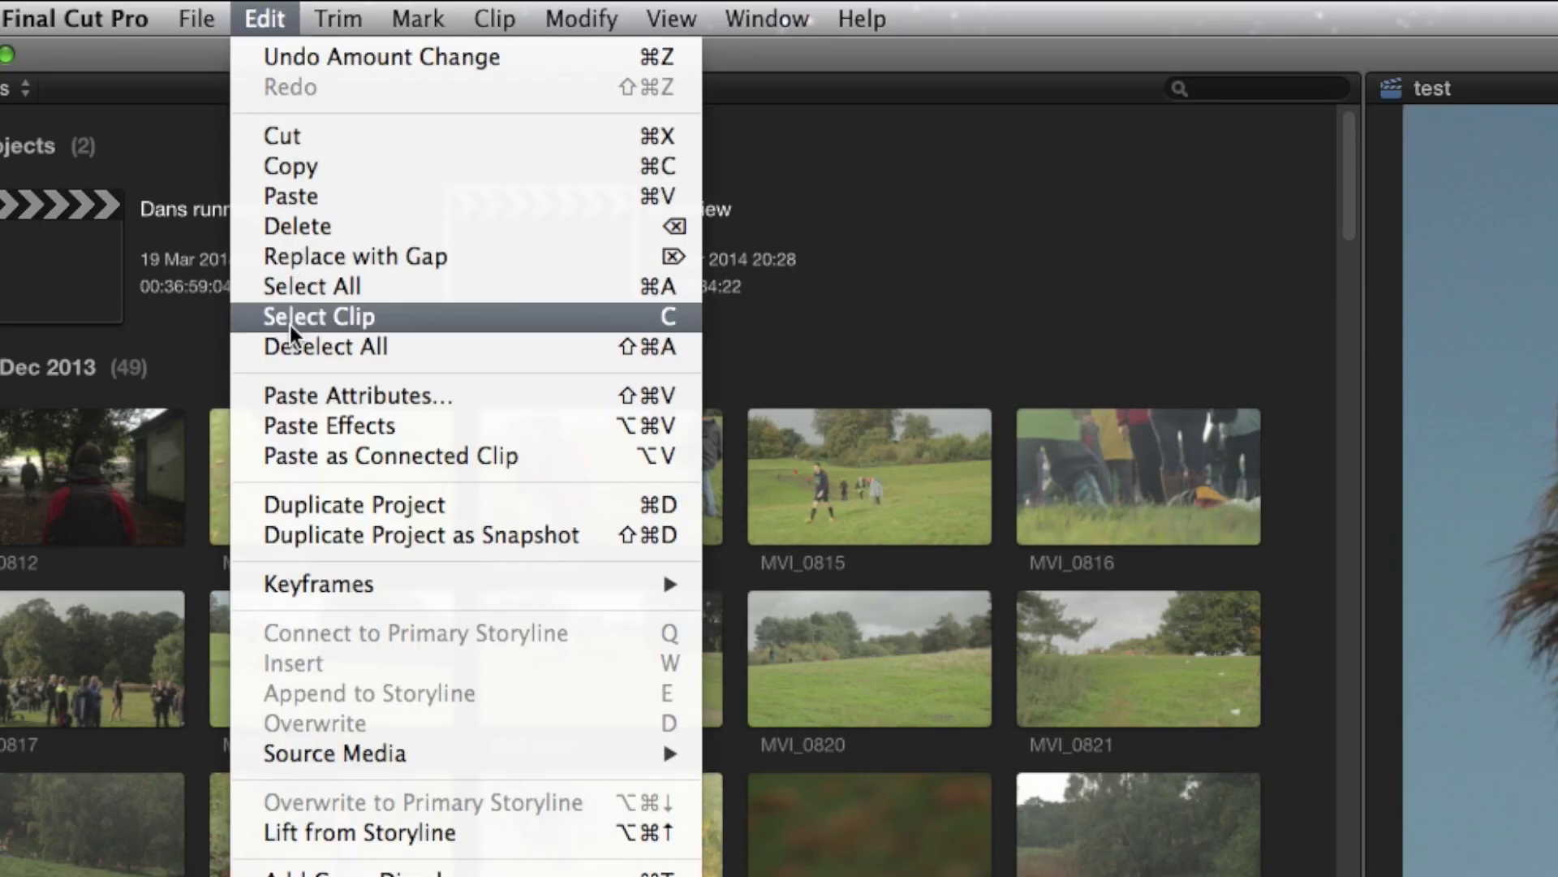
left_click(305, 396)
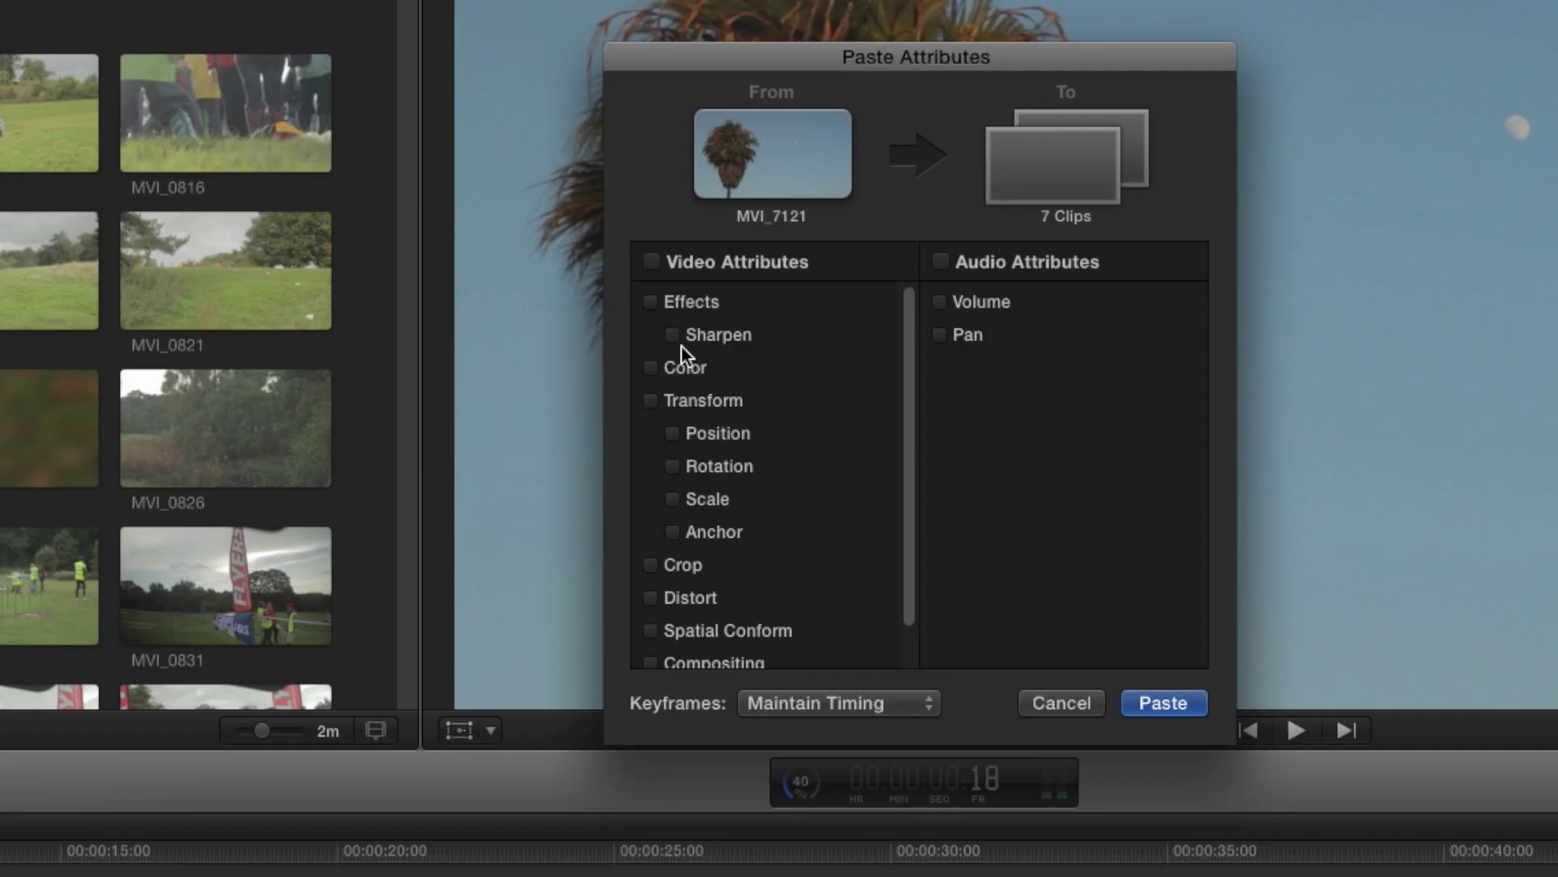
scroll(690, 423, "down", 2)
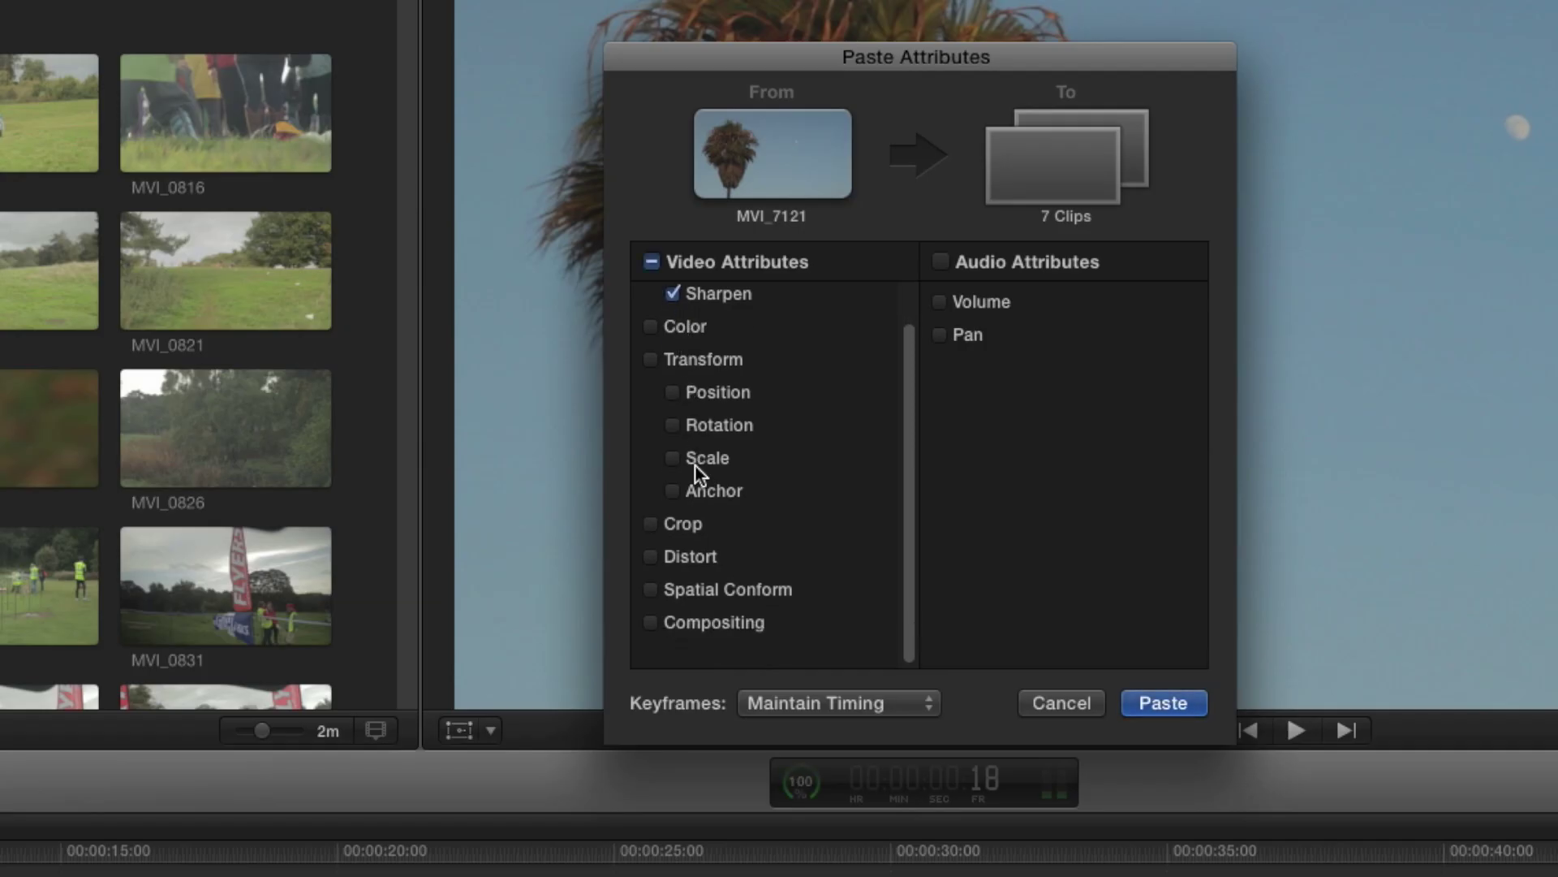
scroll(698, 459, "up", 2)
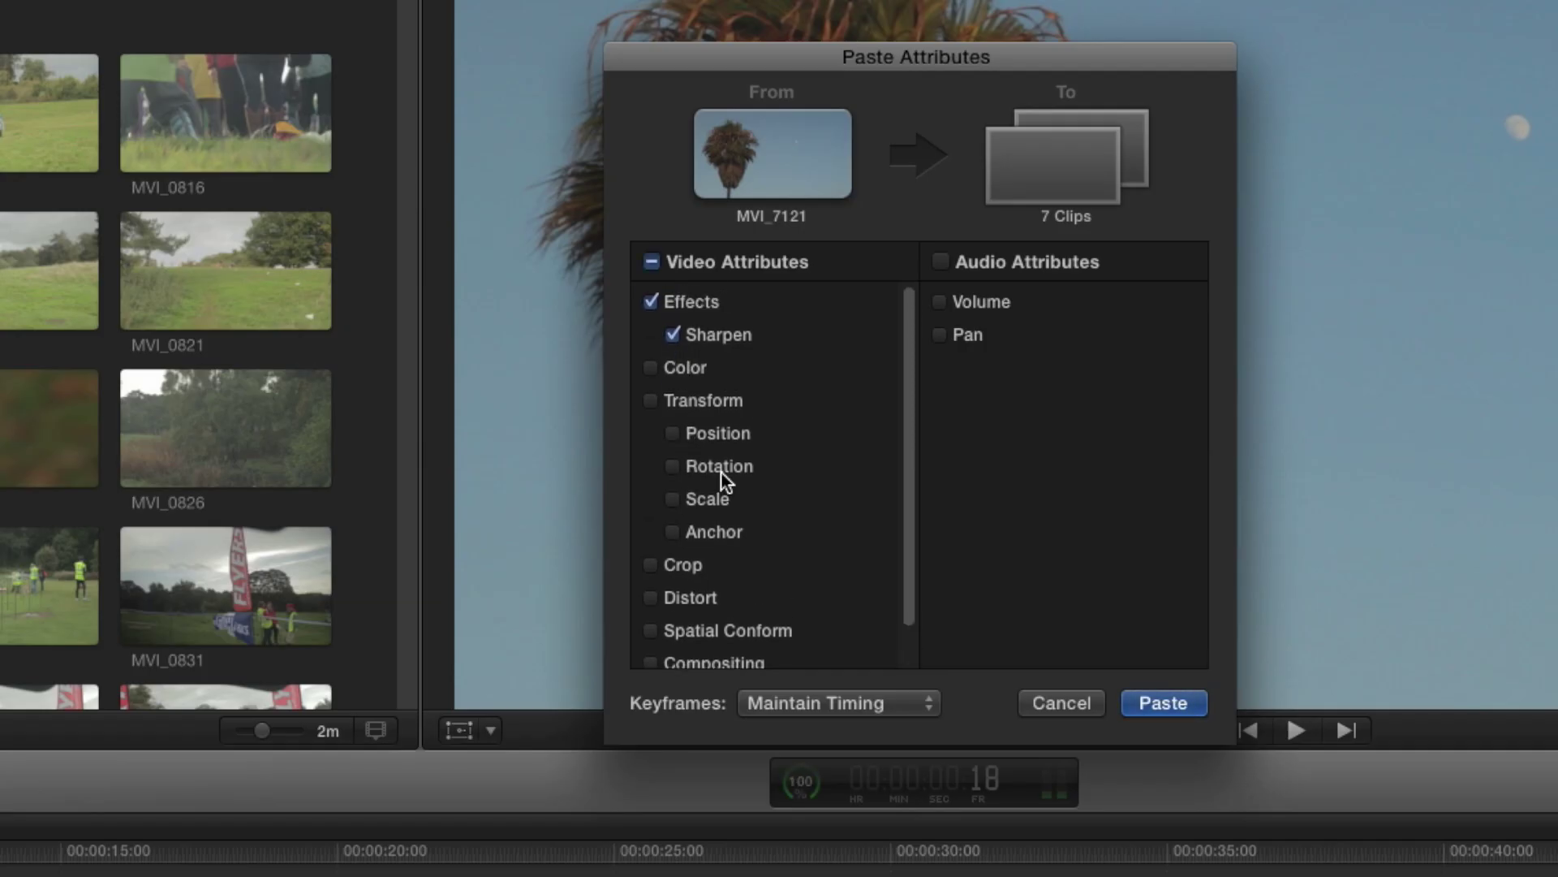
left_click(1152, 704)
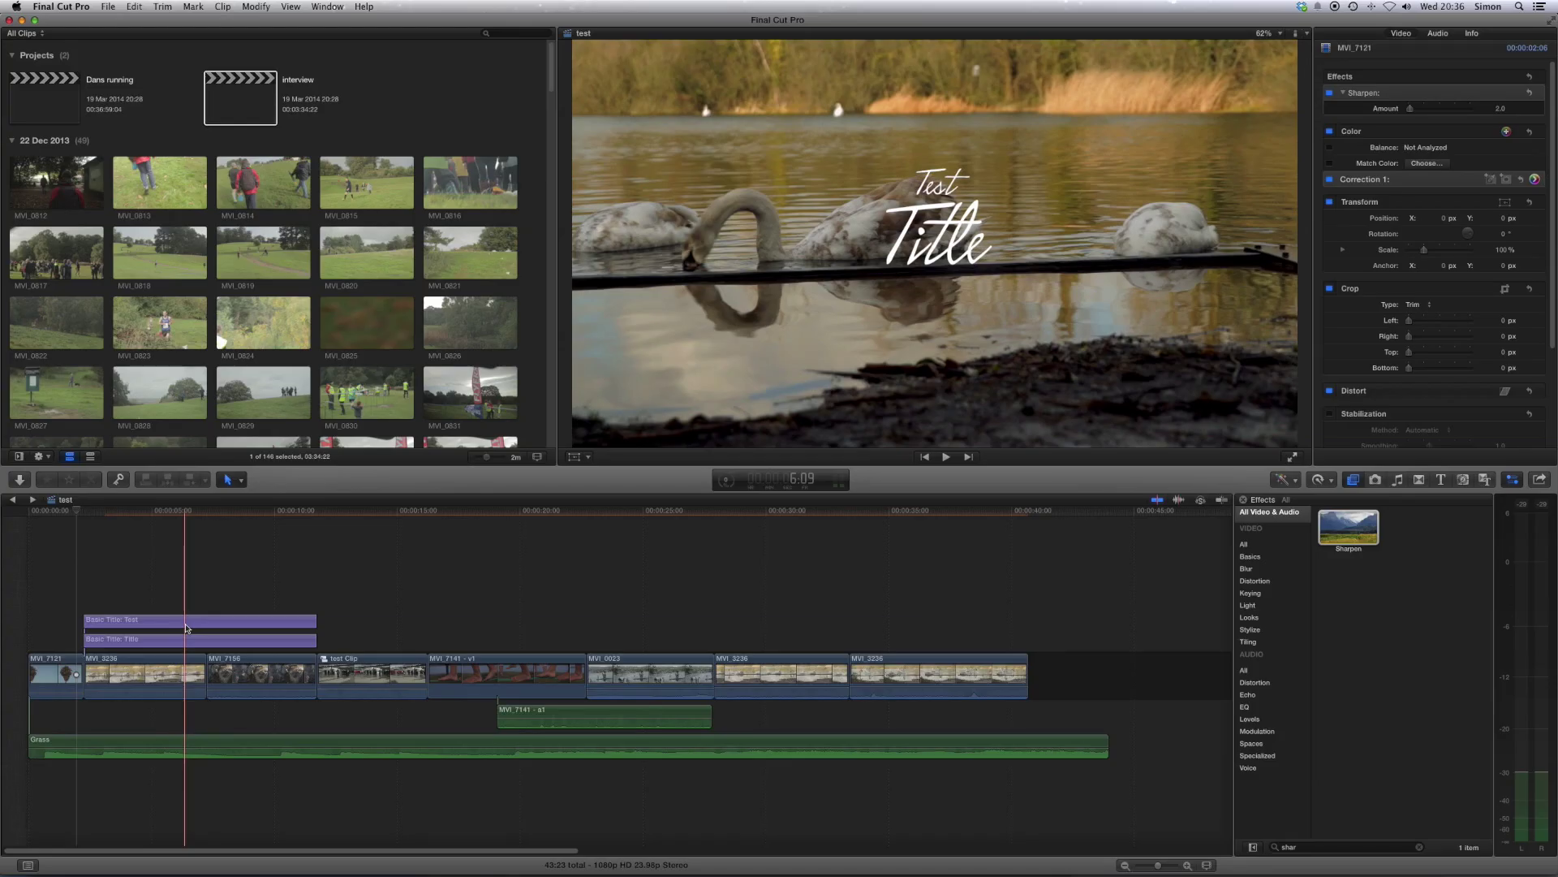
left_click(357, 660)
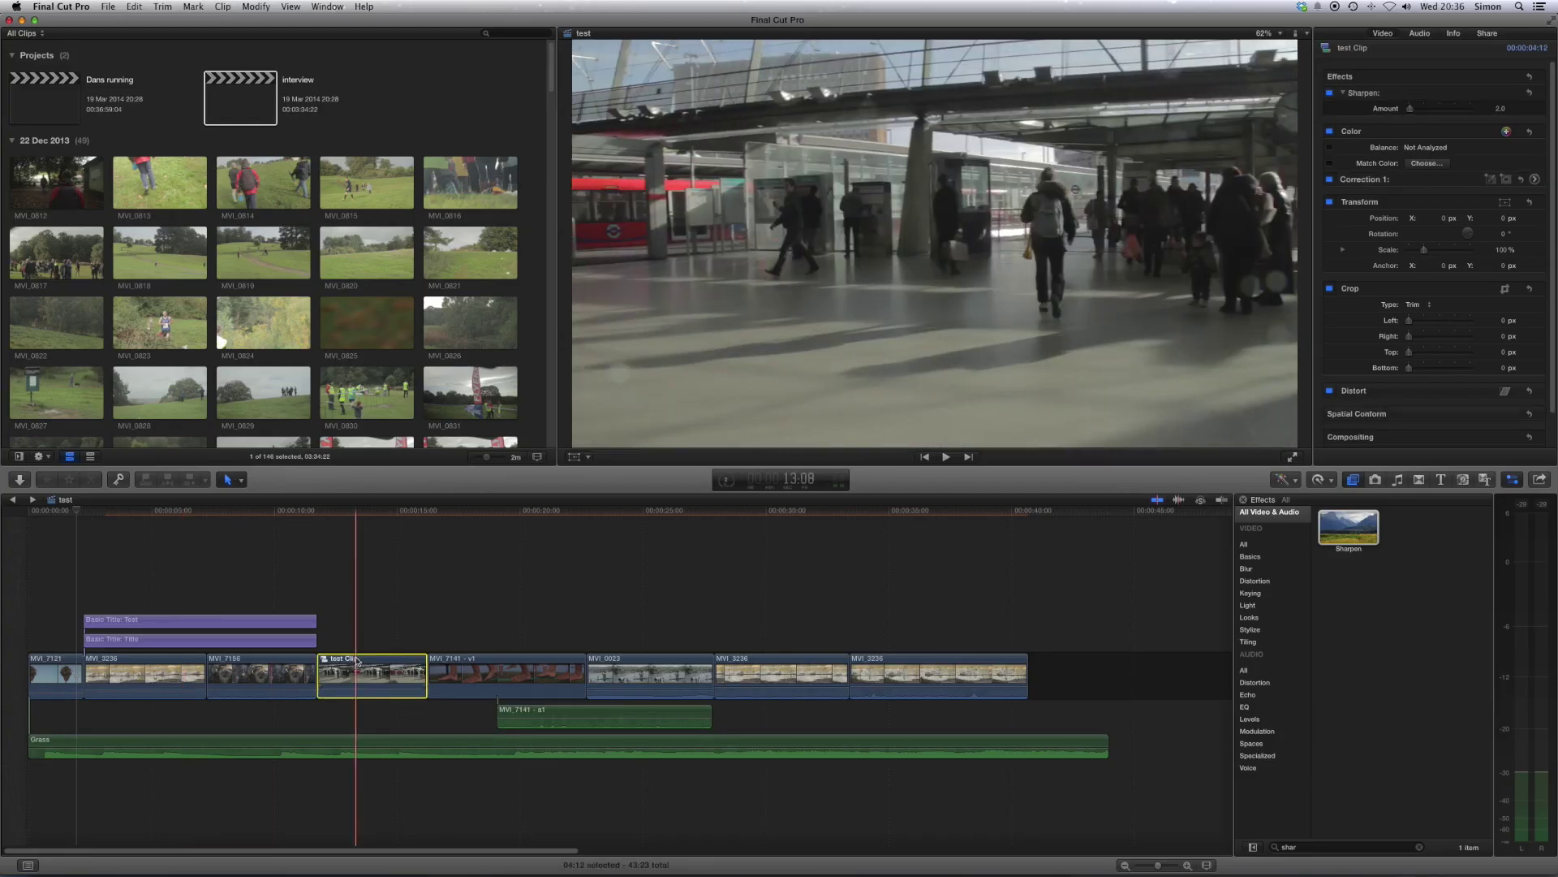
Scrub through the opening clips of the timeline and inspect the effects on the first MVI_3236 clip.
key("super+shift+v")
left_click(845, 447)
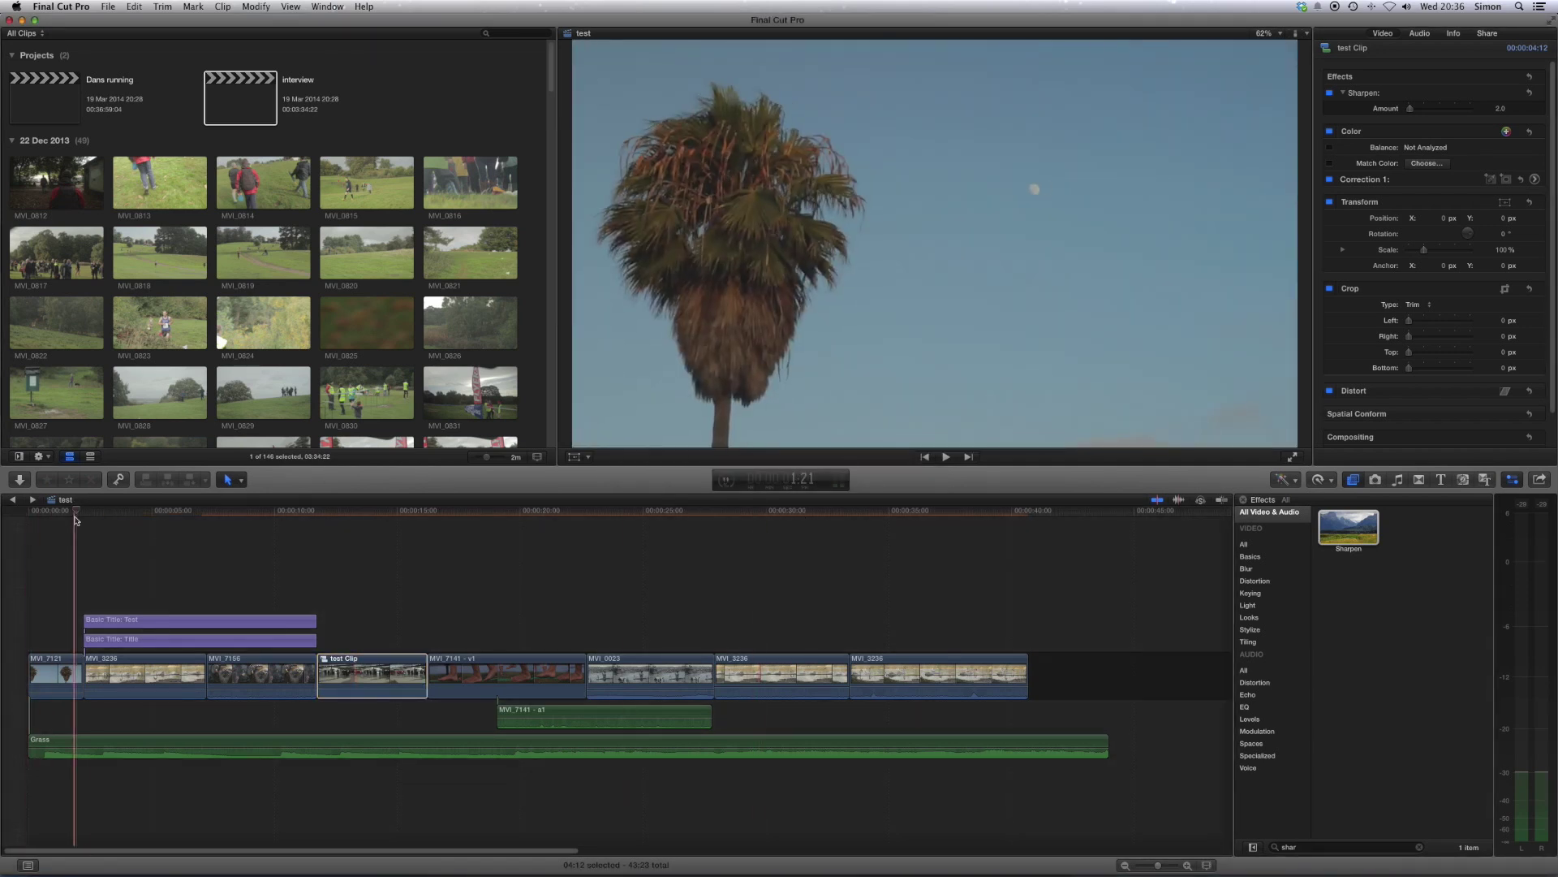
left_click(99, 513)
left_click_drag(118, 516, 263, 536)
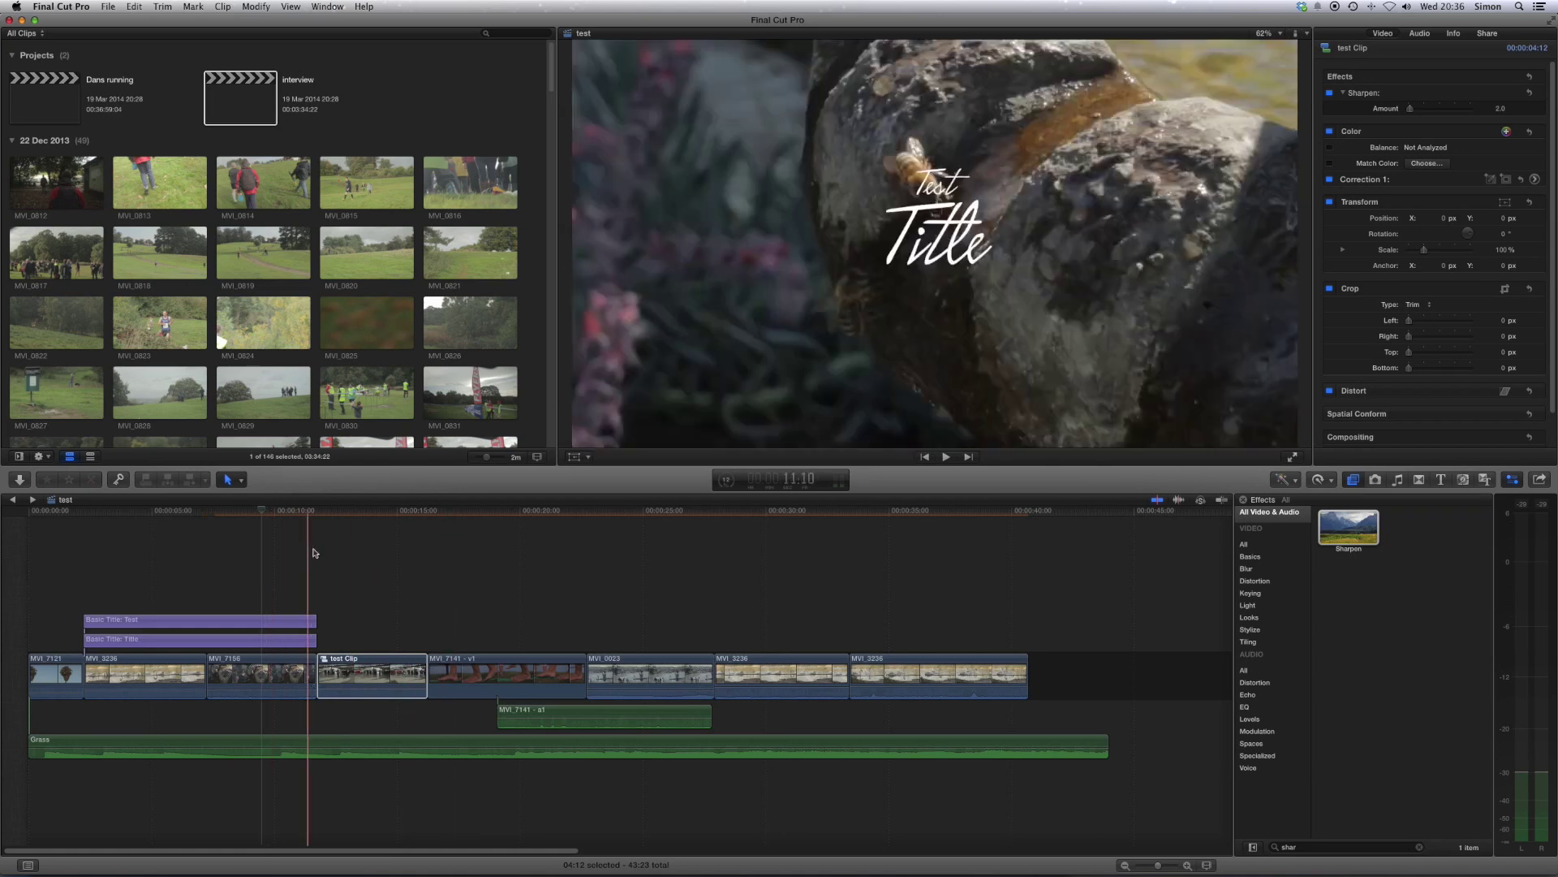
left_click(132, 673)
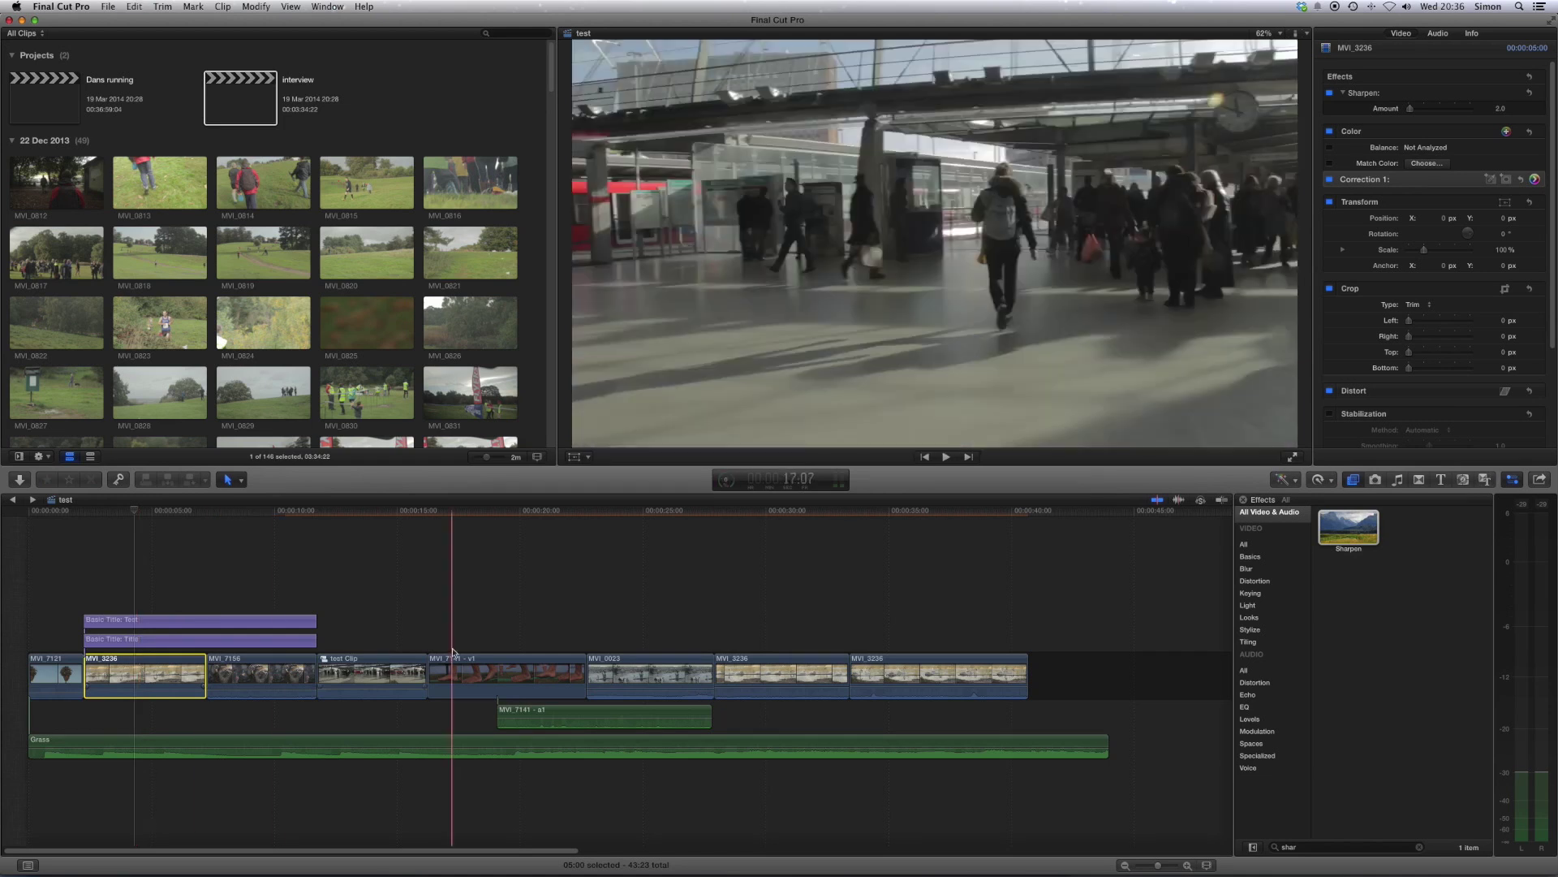
Paste the copied clip's effects directly onto the last two MVI_3236 clips in the primary storyline.
left_click(771, 666)
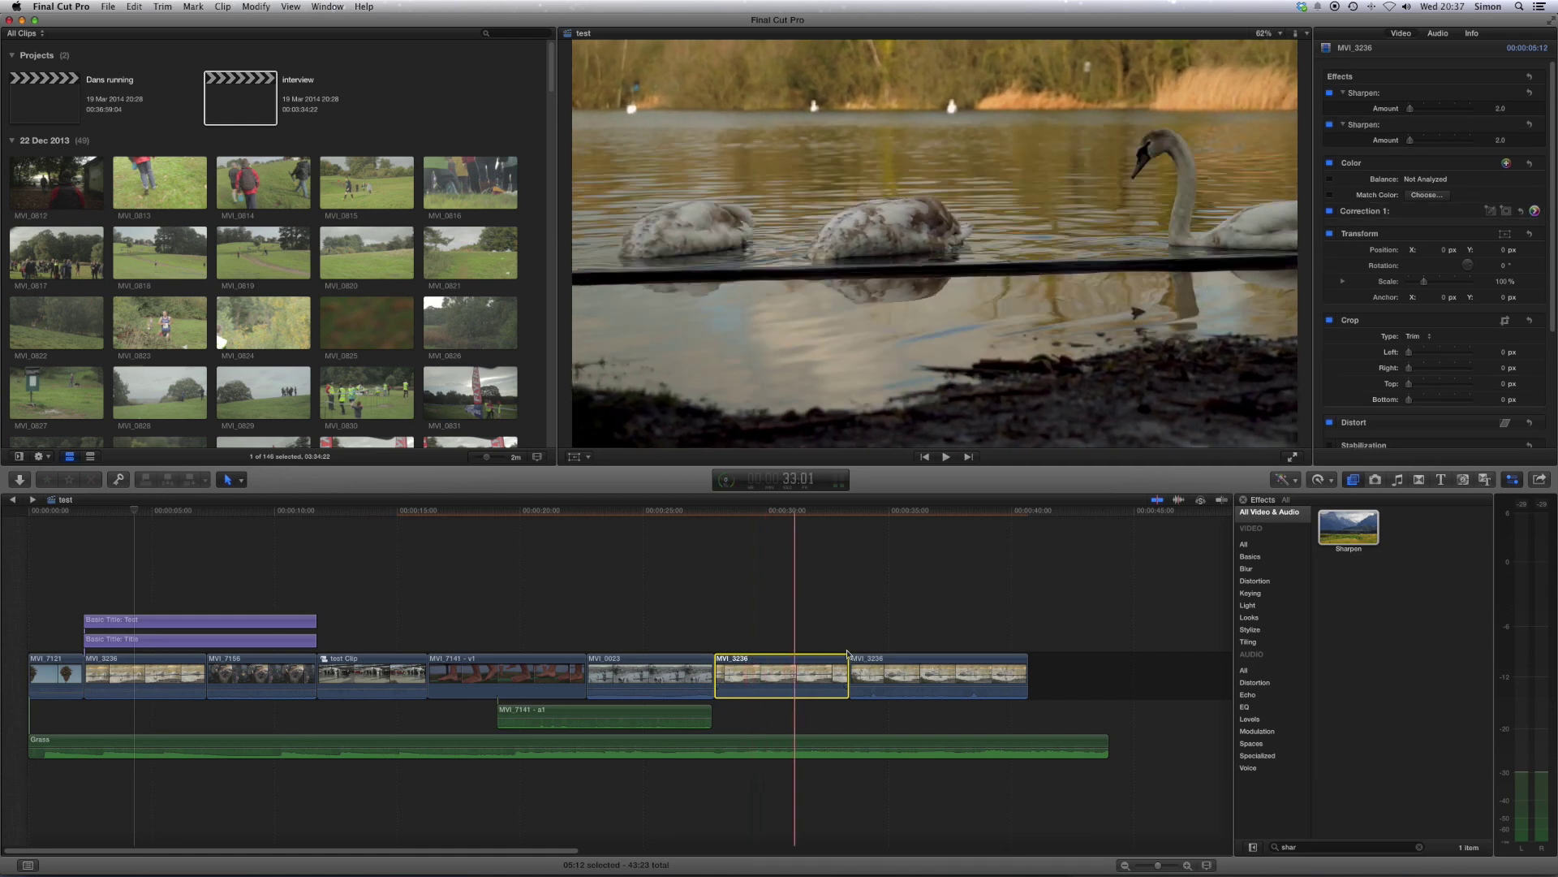
left_click(899, 664)
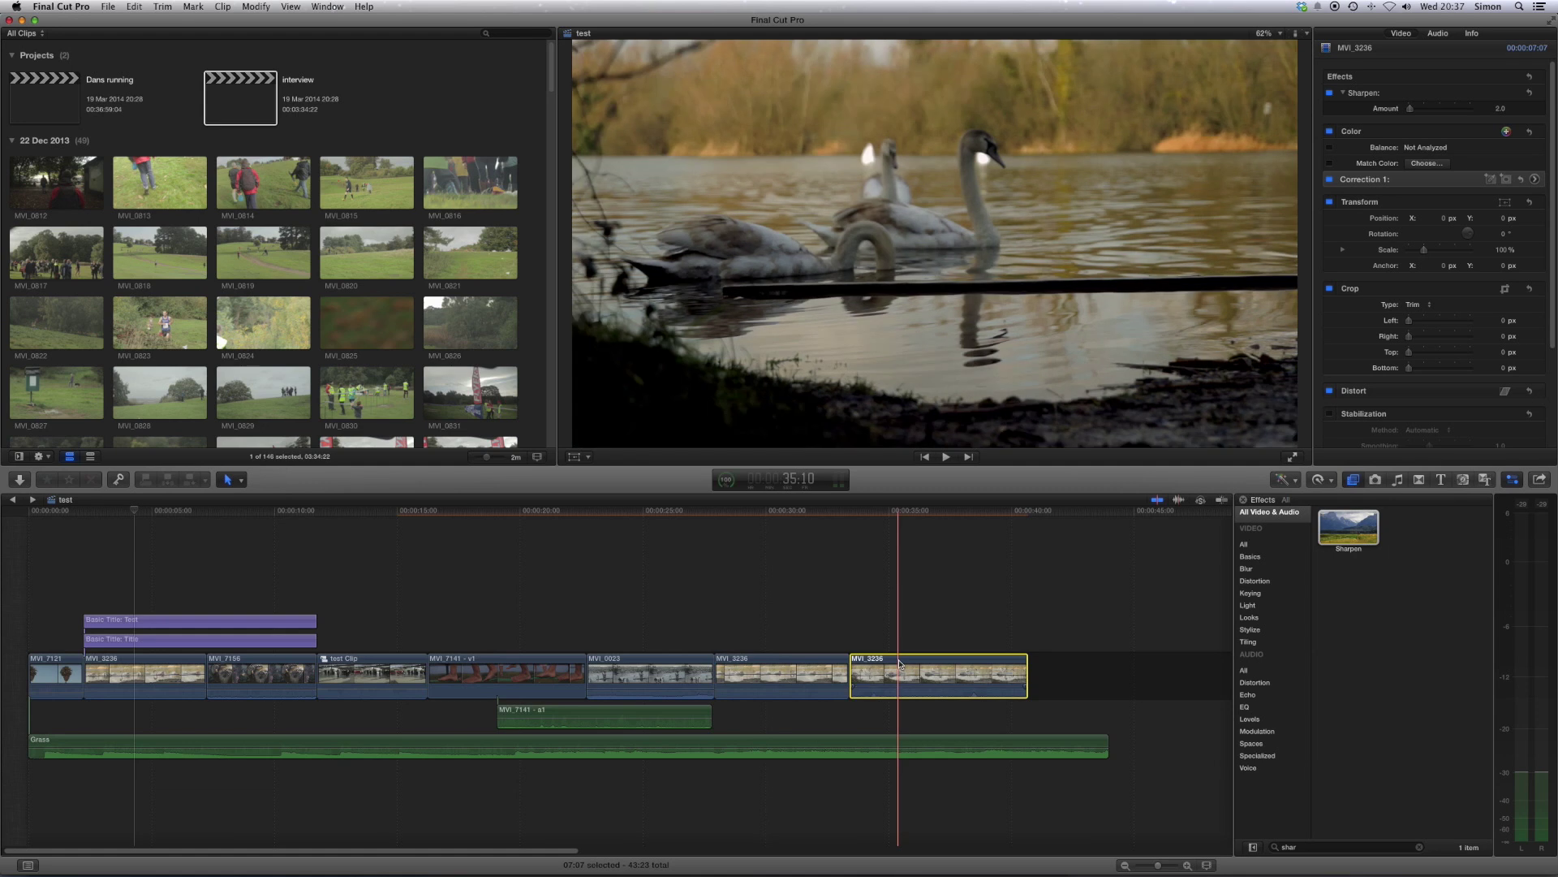
key("alt+super+v")
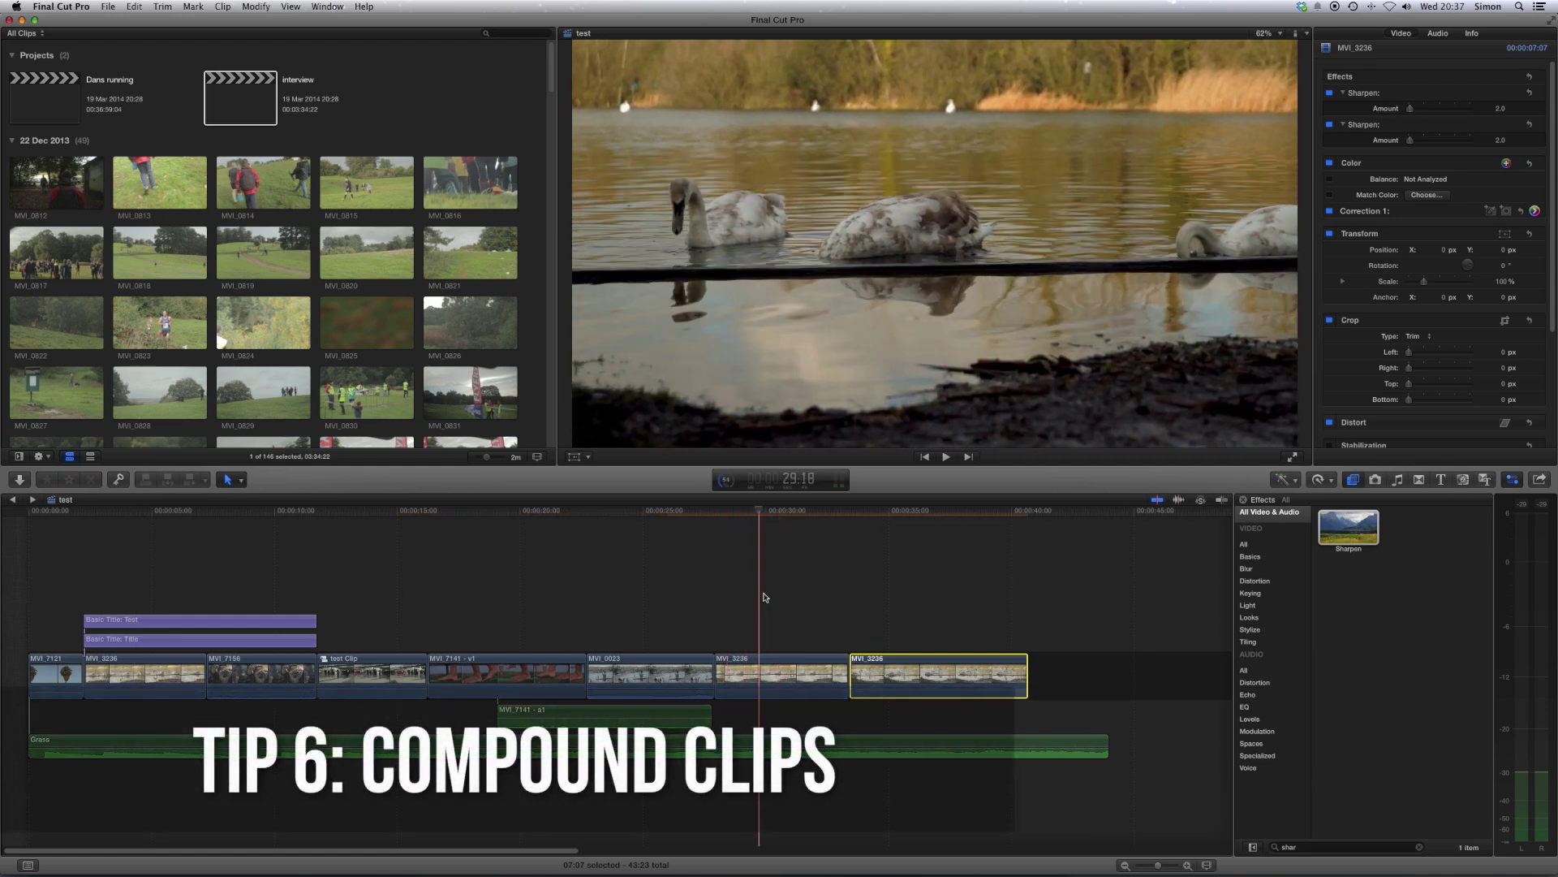
Combine the last two MVI_3236 clips into a new compound clip and scrub through it.
left_click_drag(760, 516, 894, 668)
right_click(893, 668)
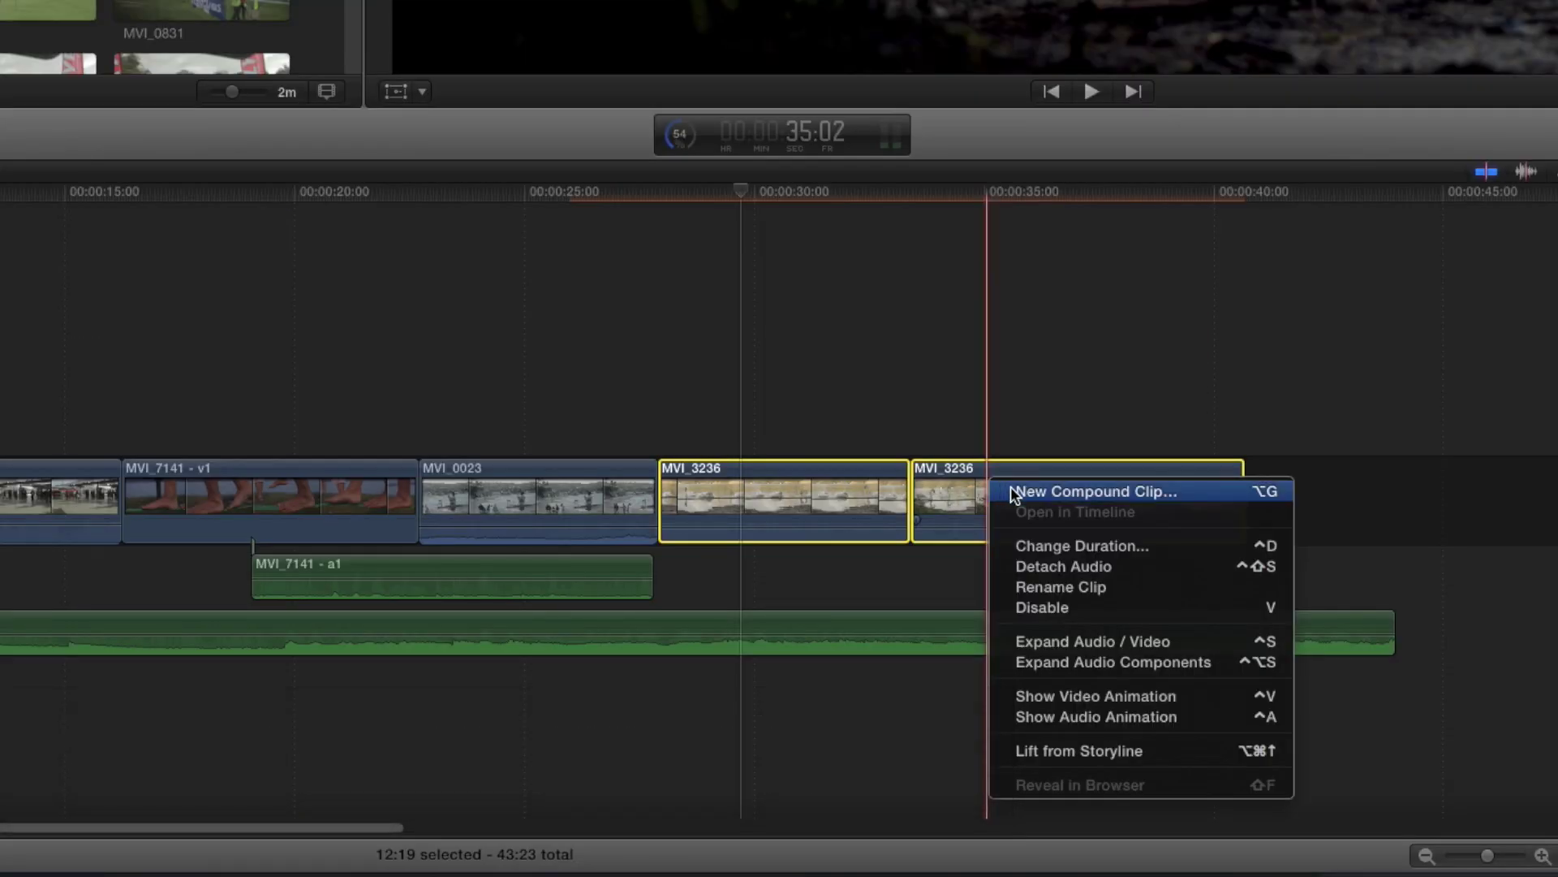
left_click(1015, 496)
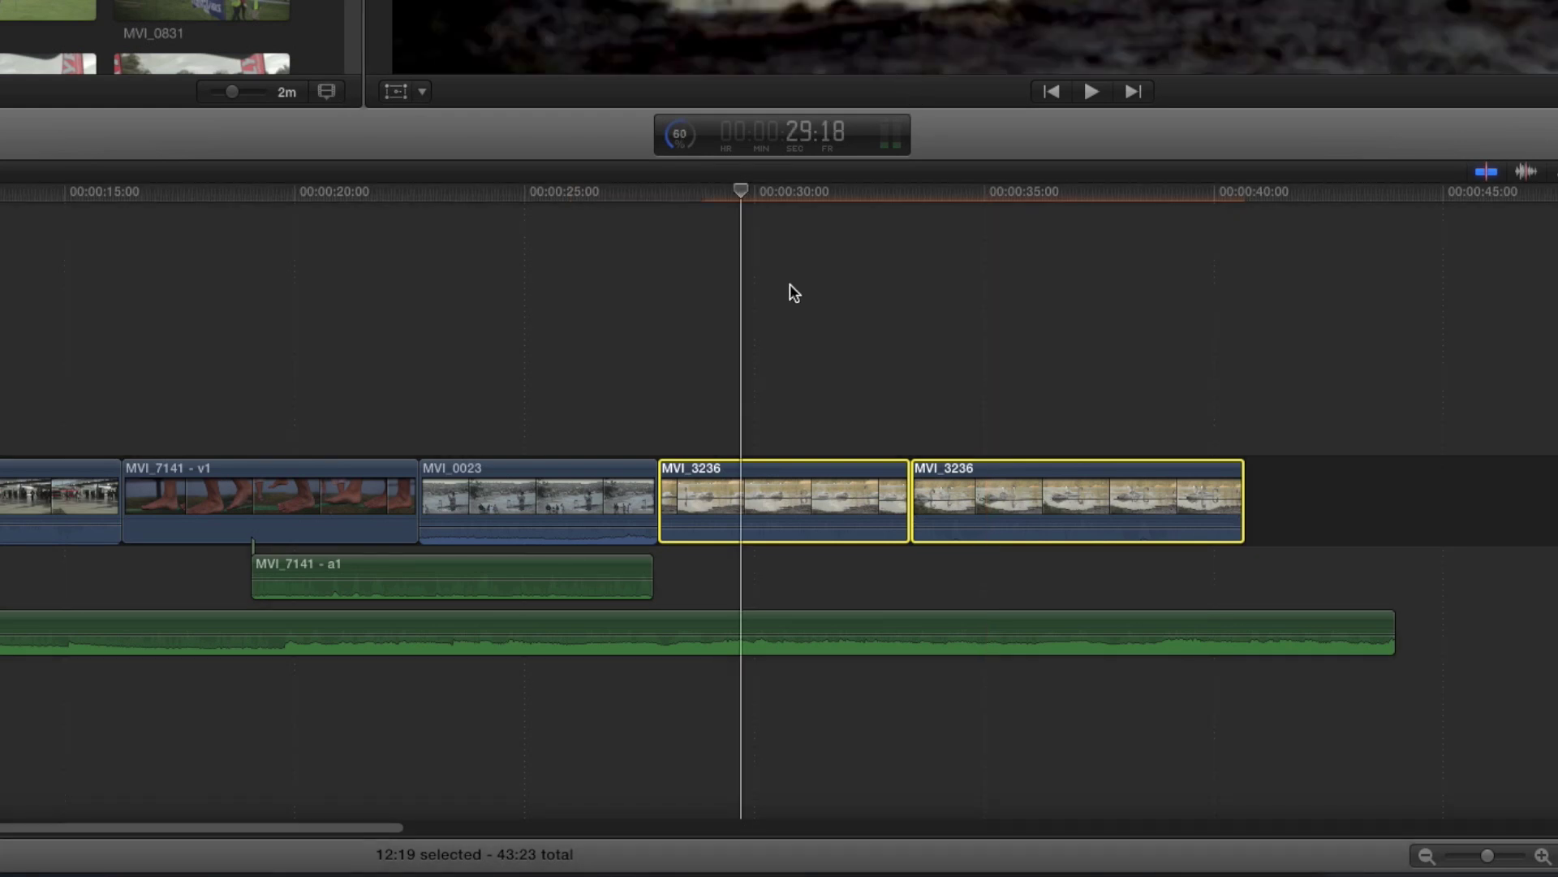
left_click_drag(749, 196, 956, 216)
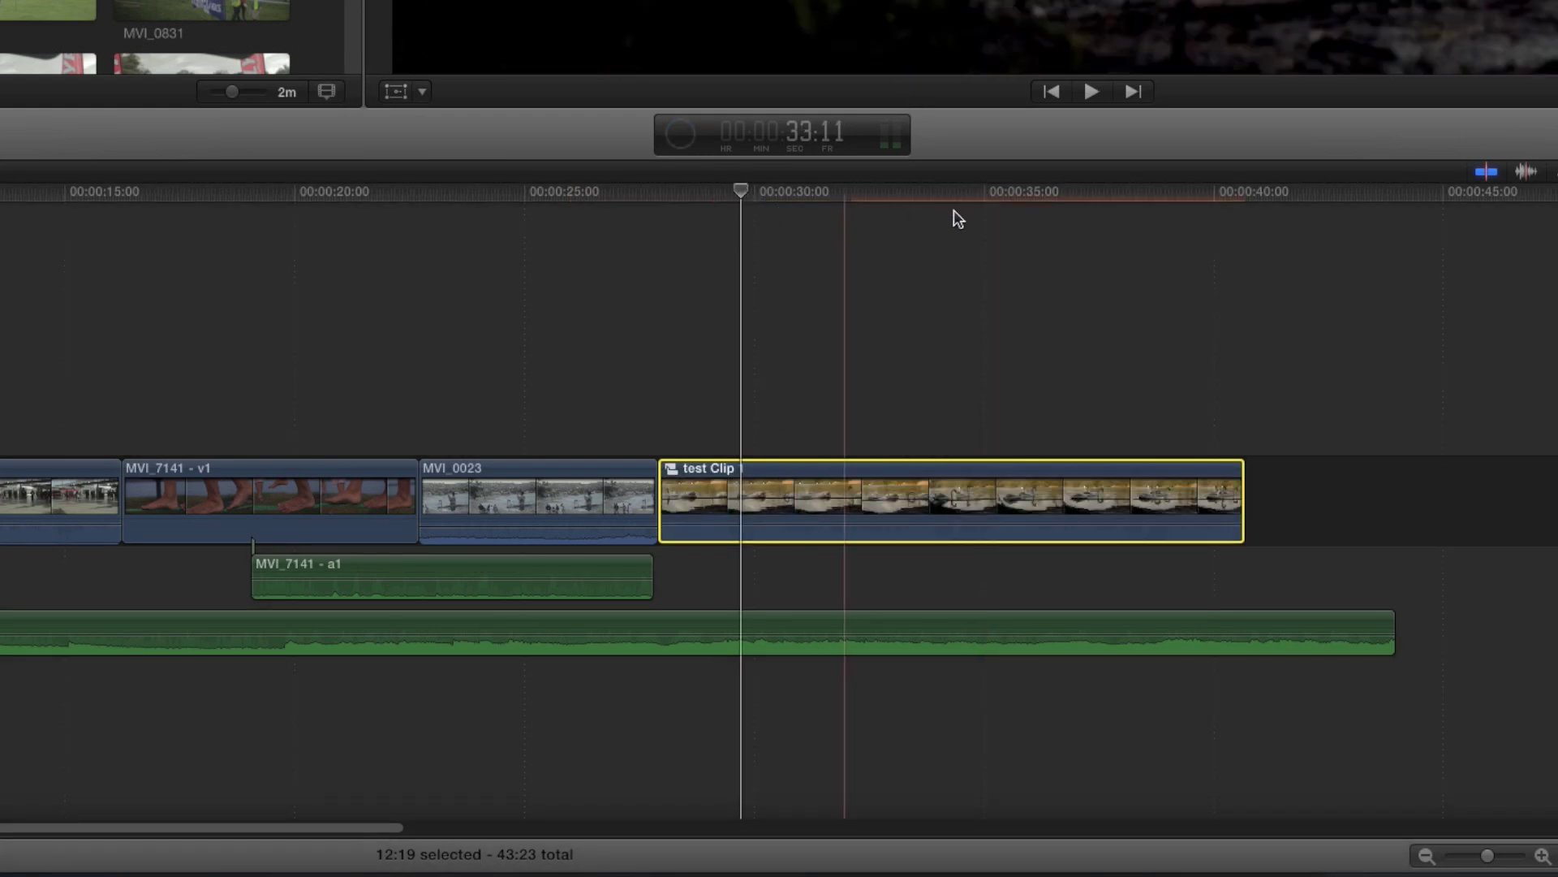
key("s")
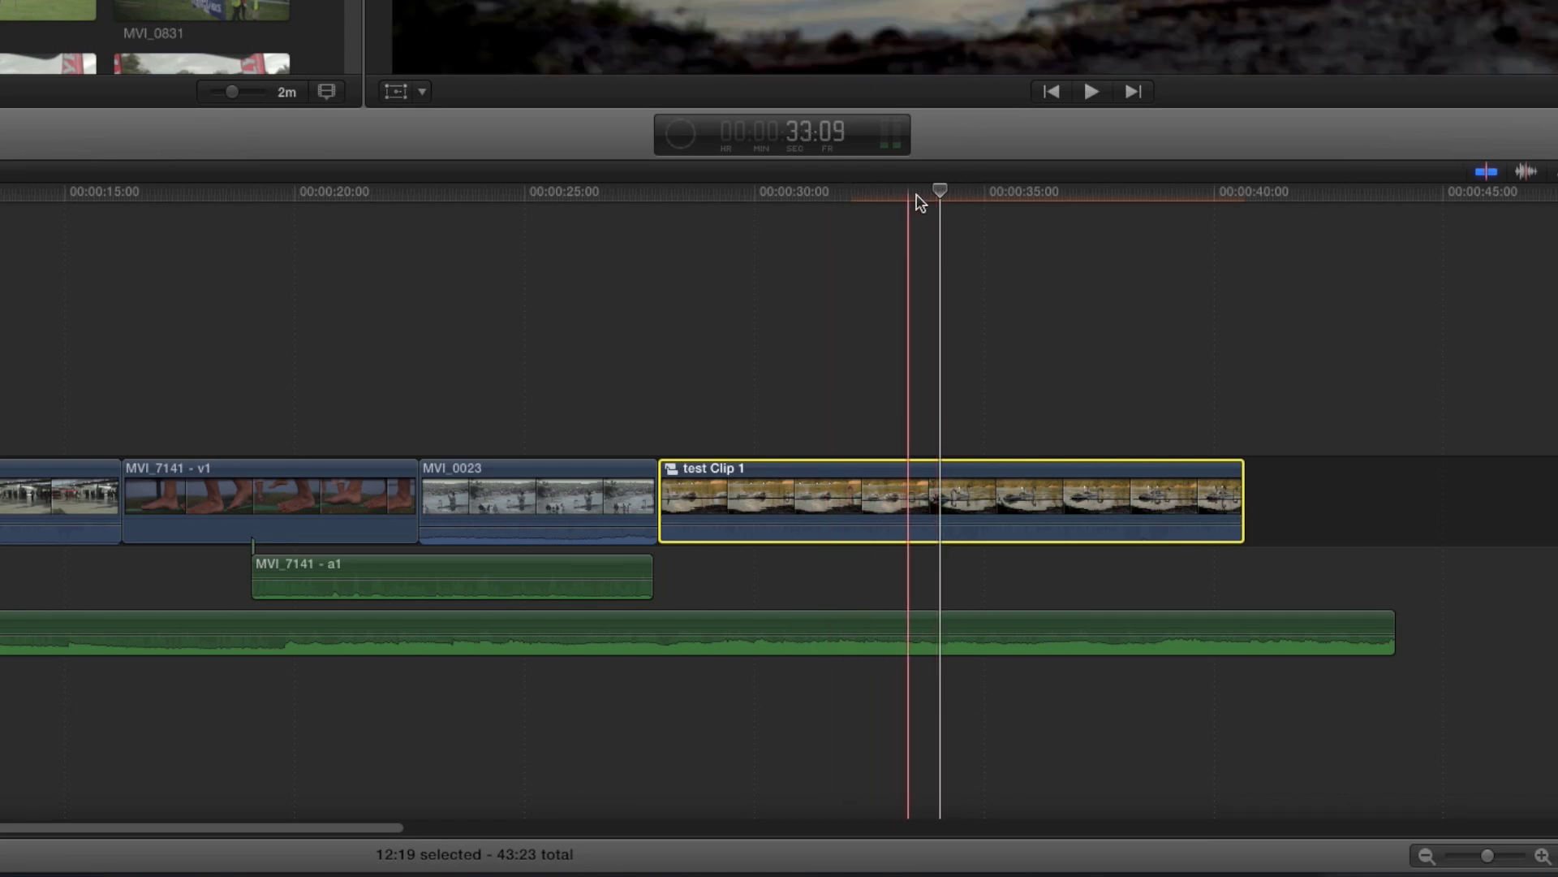
left_click(755, 197)
left_click_drag(755, 197, 940, 213)
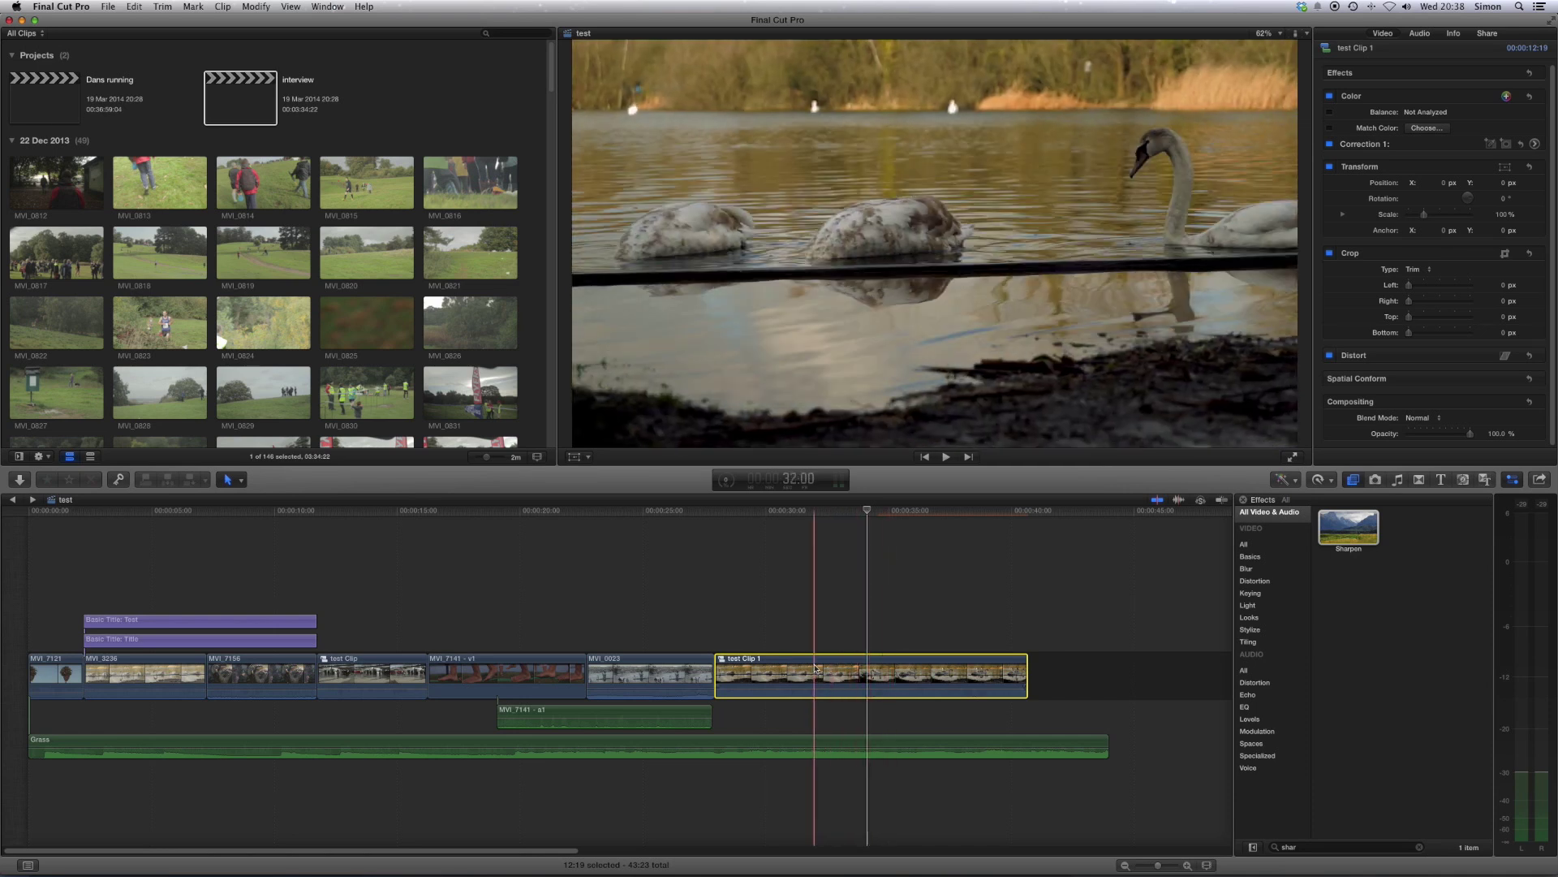
Open the compound clip test Clip 1, trim at the cut between its two clips, and return to the test project.
right_click(815, 691)
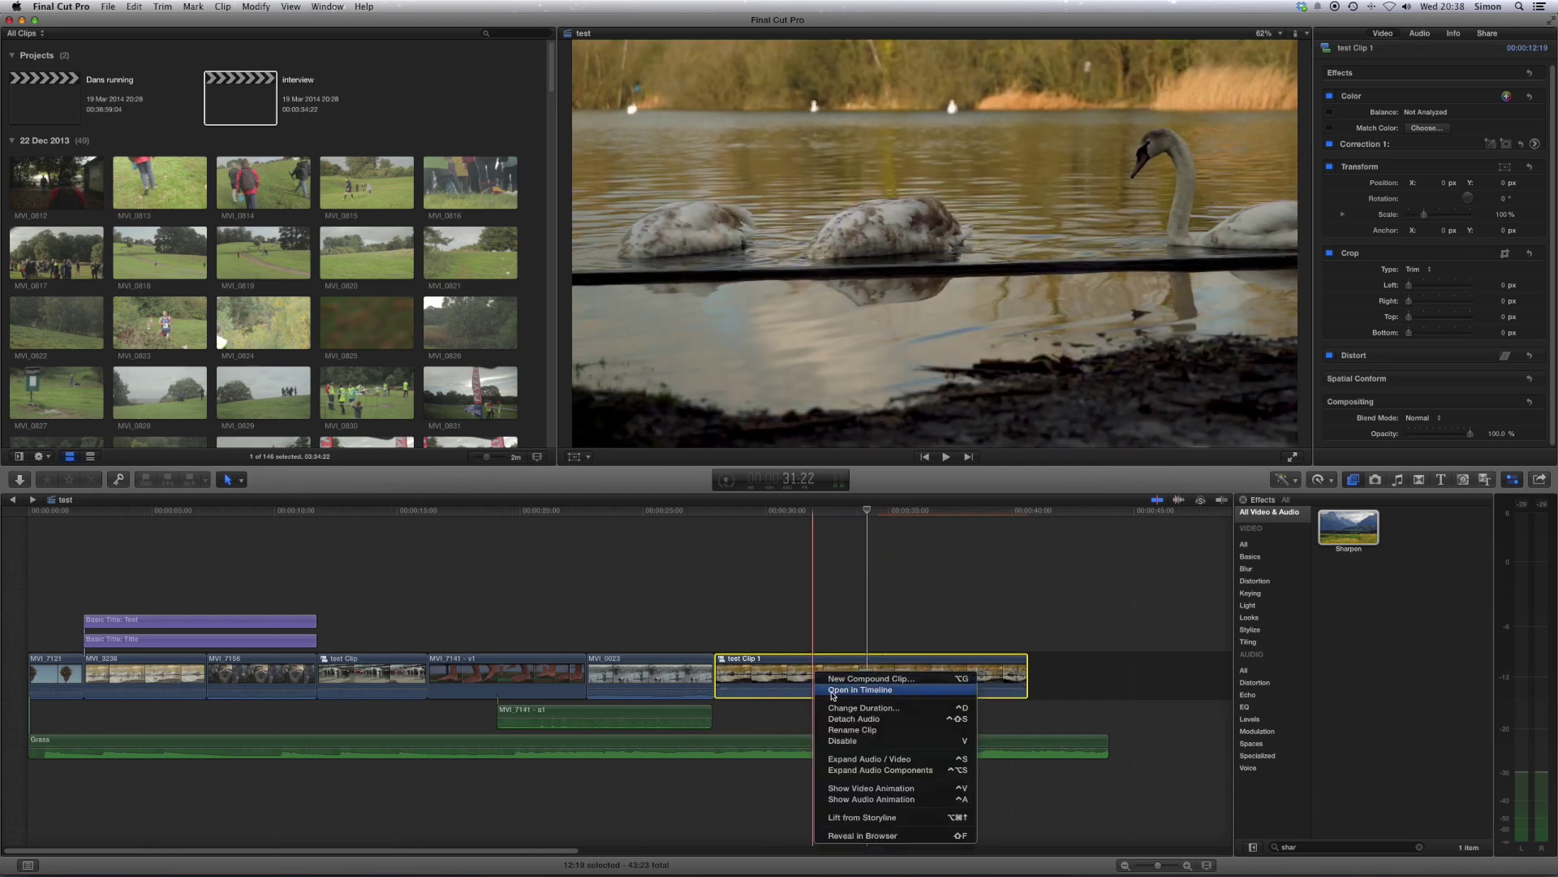
left_click(832, 690)
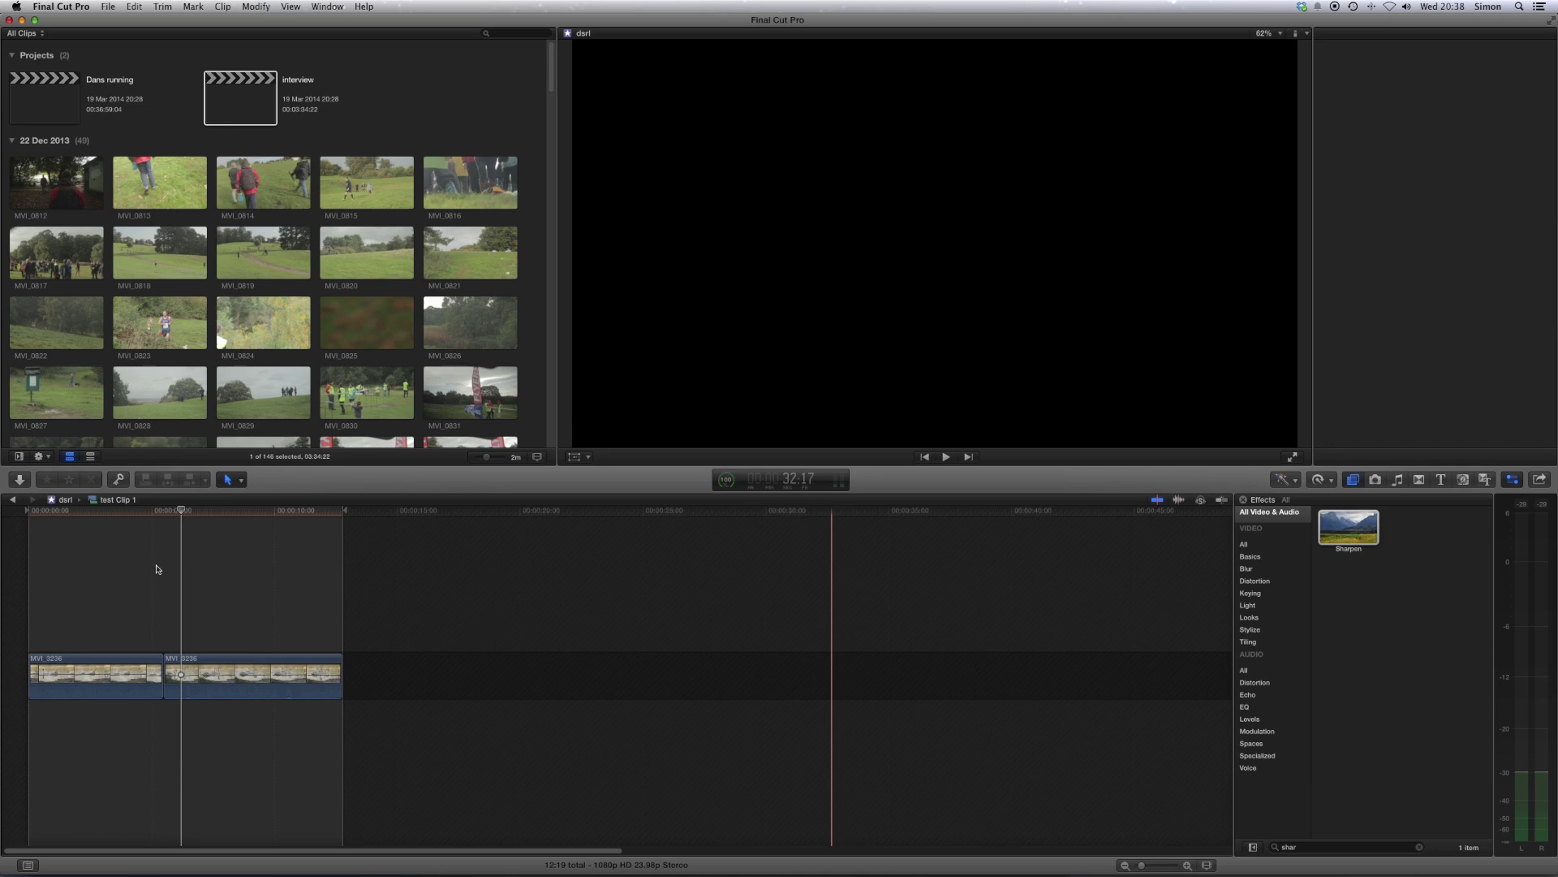
left_click_drag(187, 512, 86, 512)
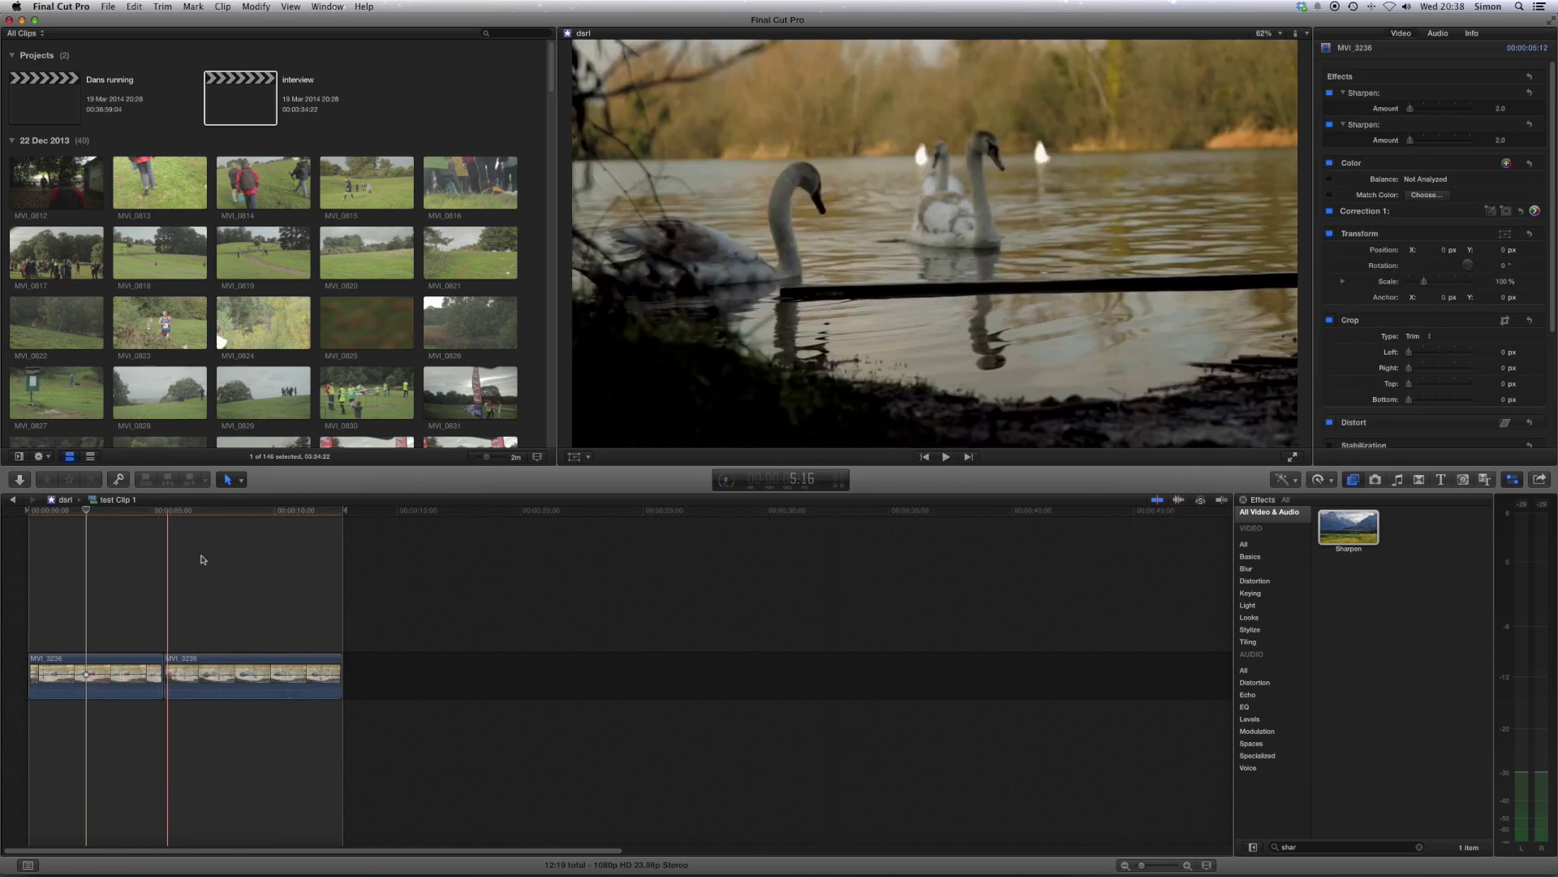
left_click_drag(157, 659, 215, 661)
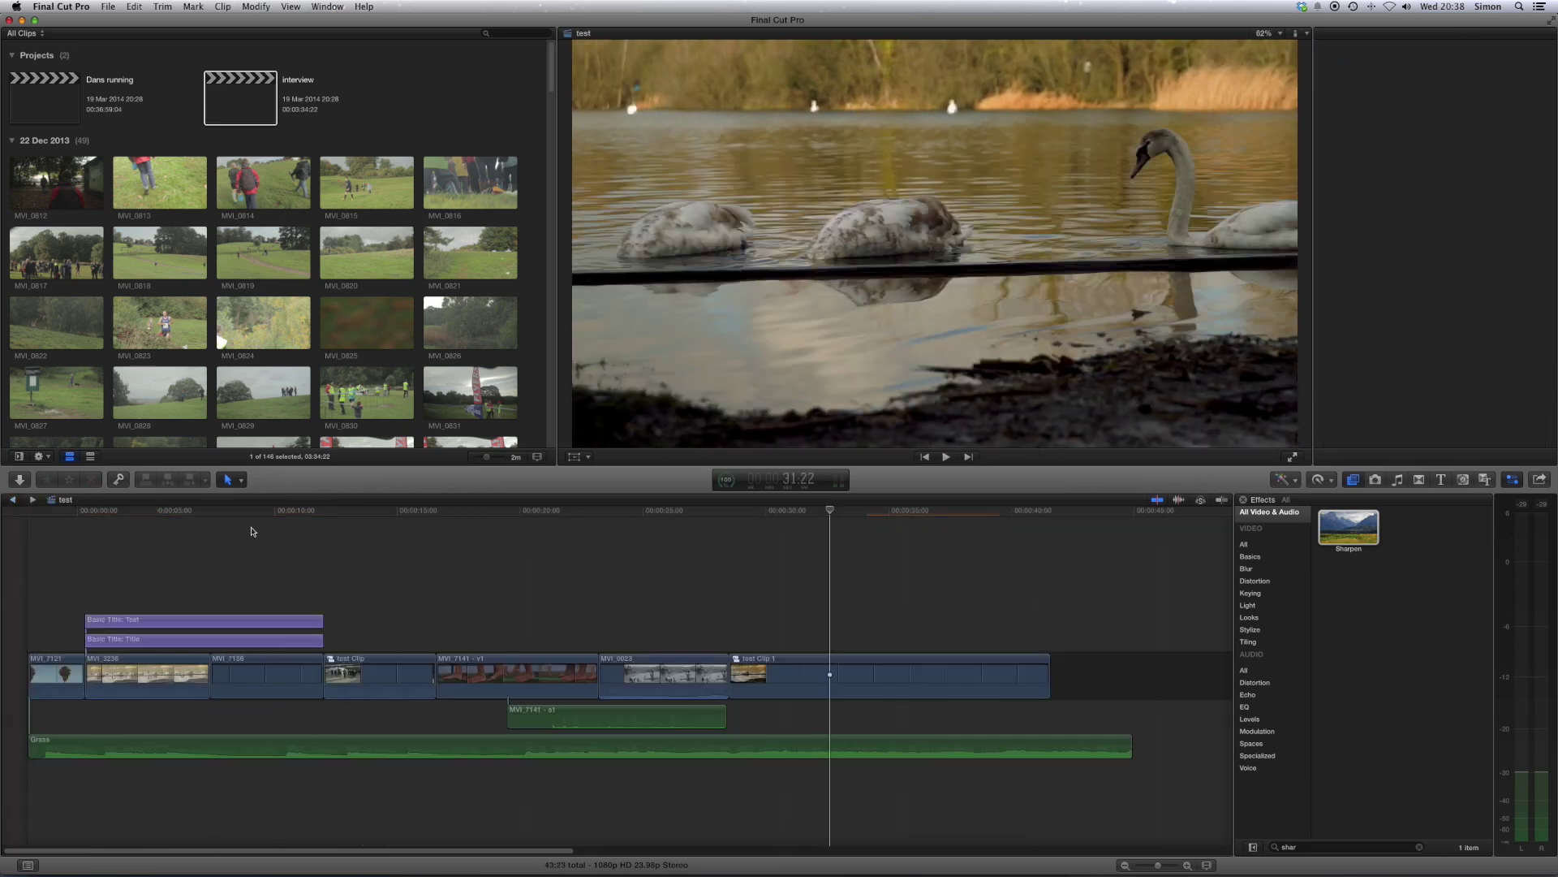
left_click(744, 531)
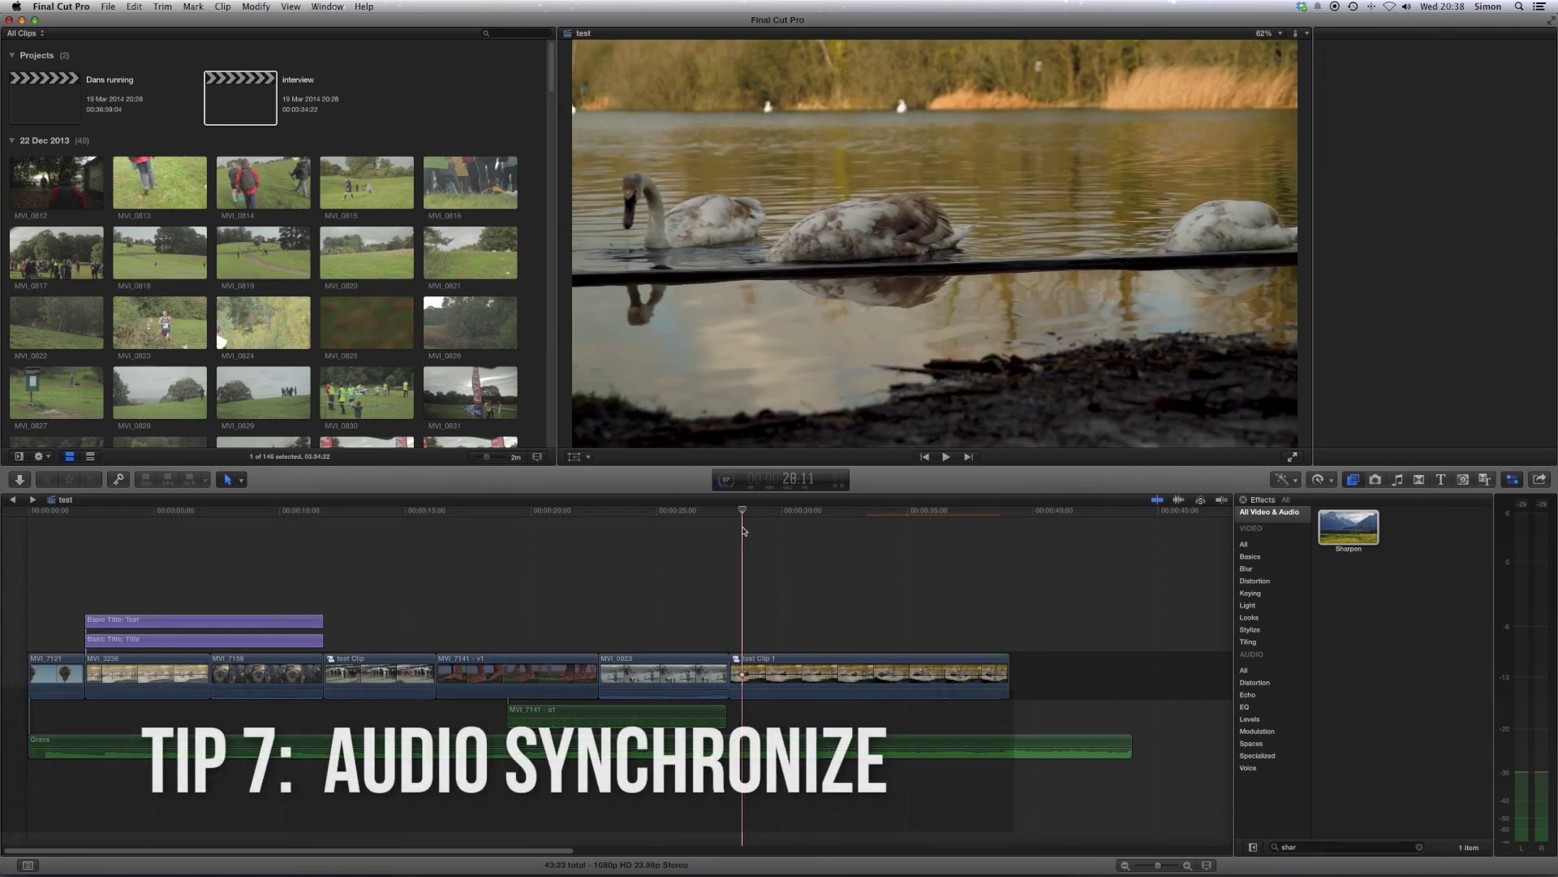
Synchronize the MVI_2910 video clip with the ZOOM0029 audio recording in the browser.
left_click_drag(551, 67, 530, 282)
left_click(345, 294)
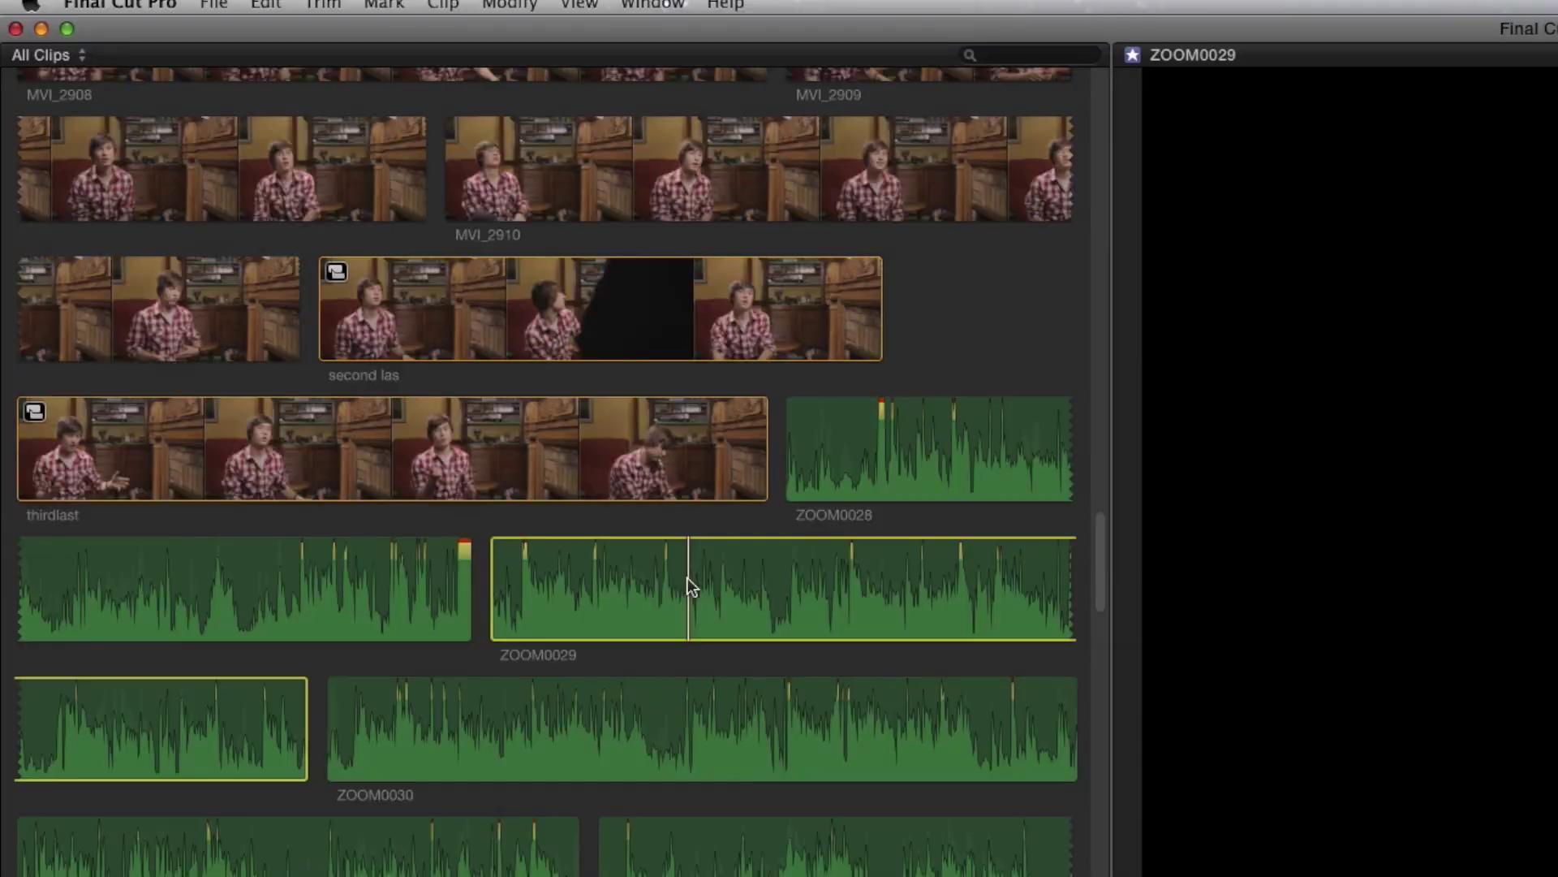
left_click(548, 192)
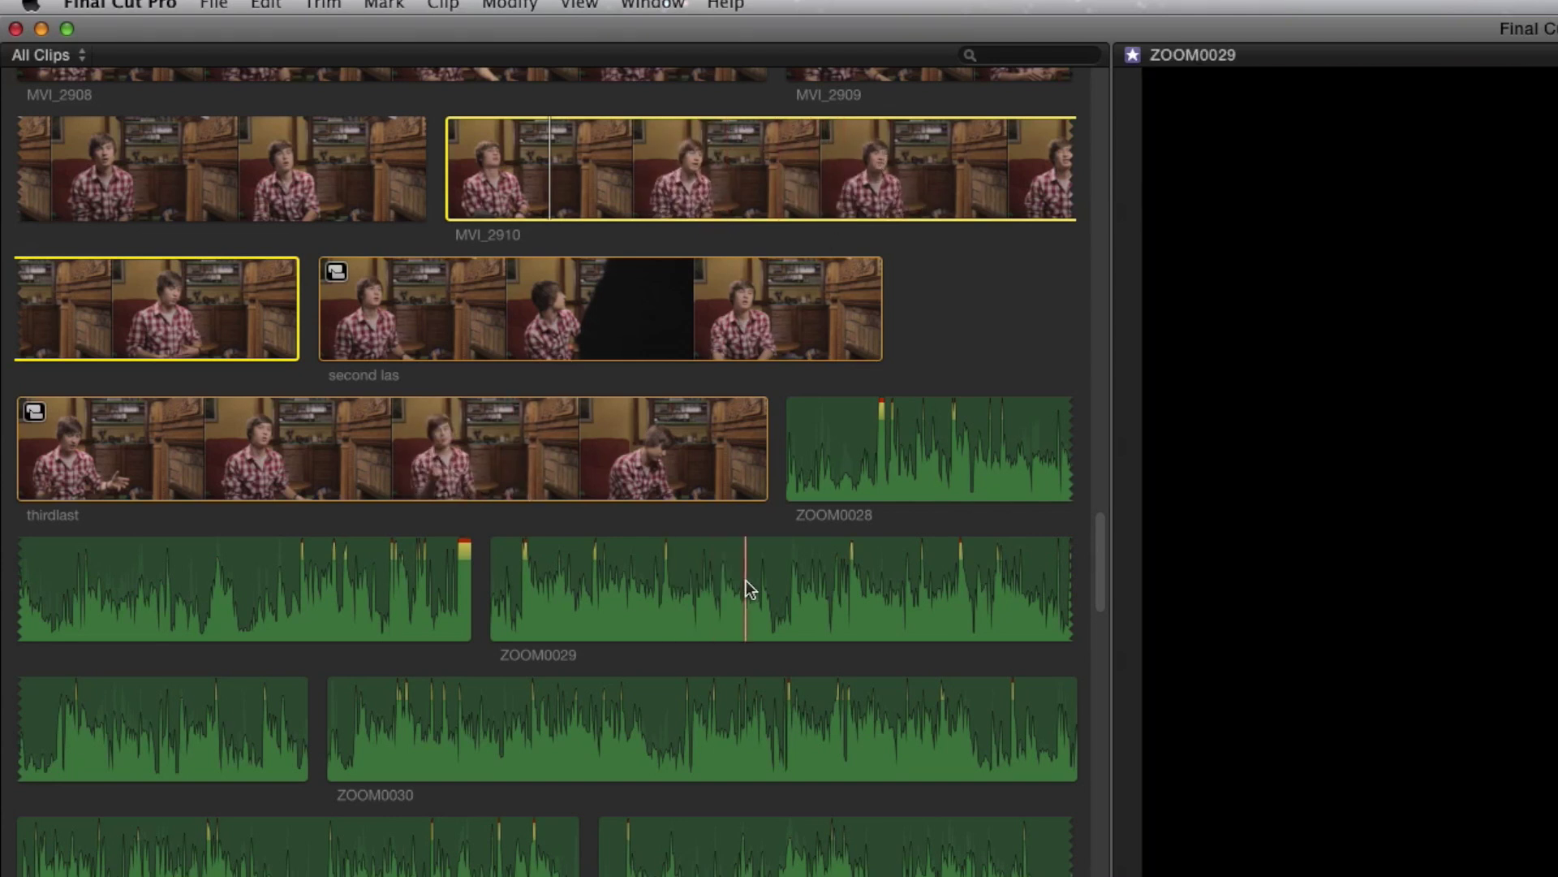
left_click(747, 579, "super")
right_click(719, 605)
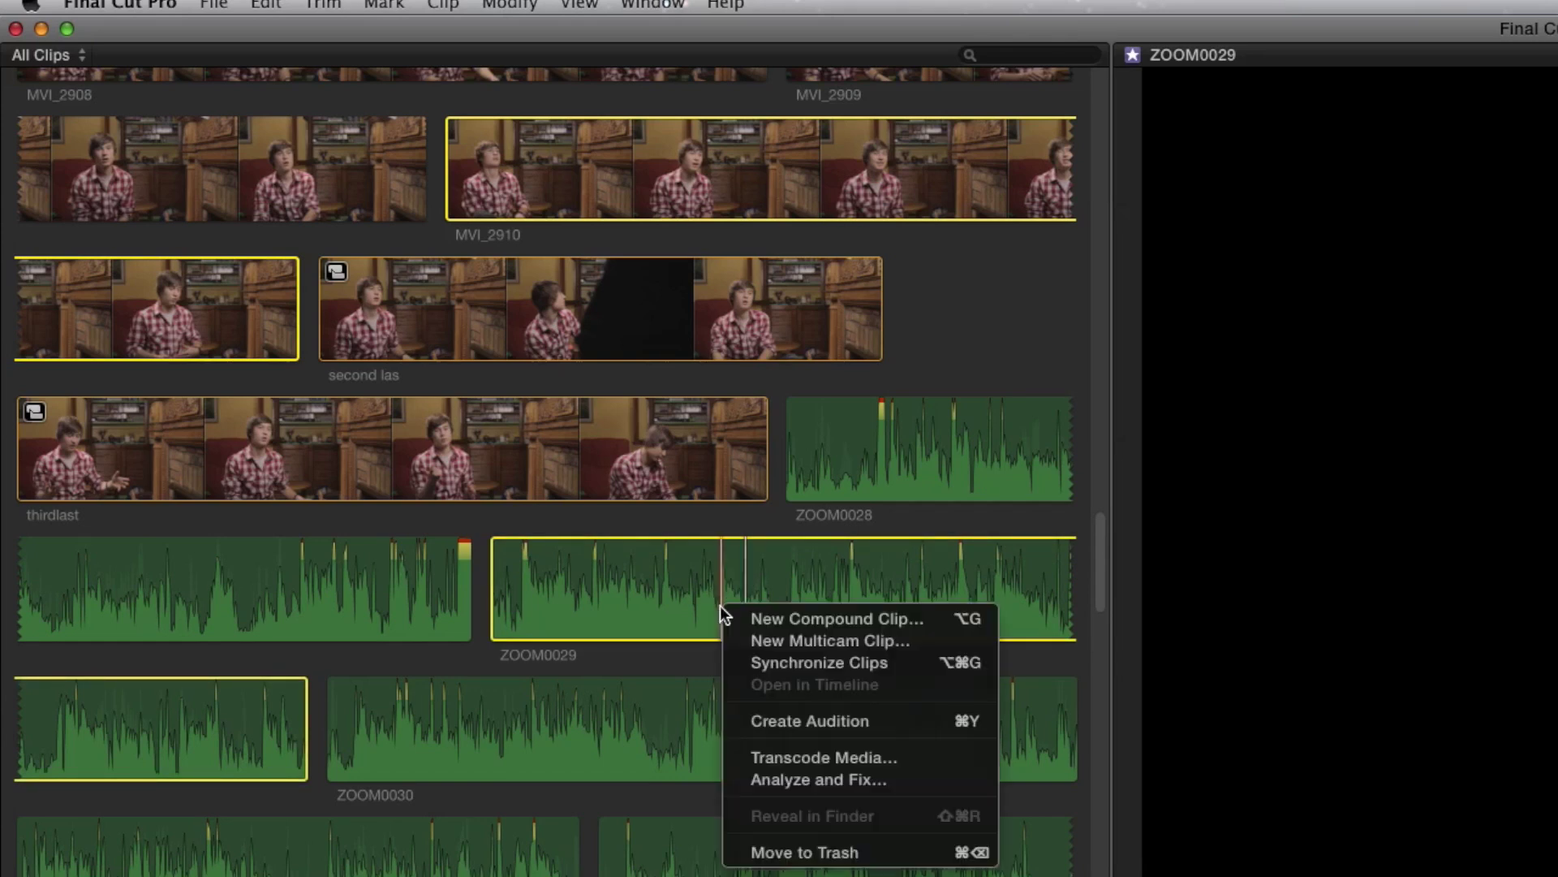
left_click(755, 664)
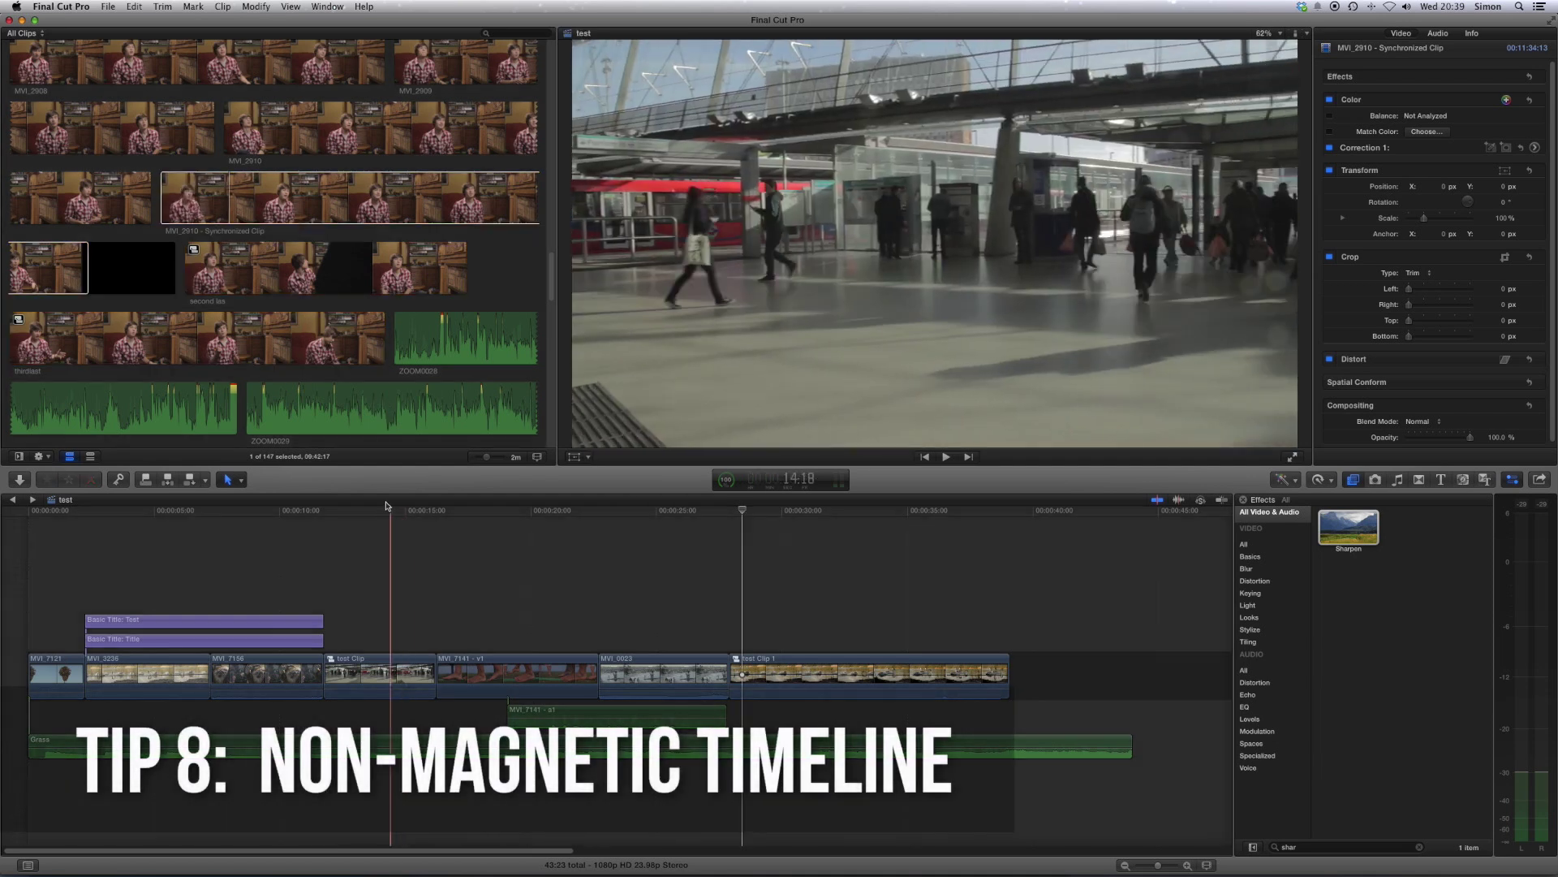
Trim the end of test Clip to a duration of 3:11 in the primary storyline, and try trimming the end of MVI_7156.
left_click(414, 535)
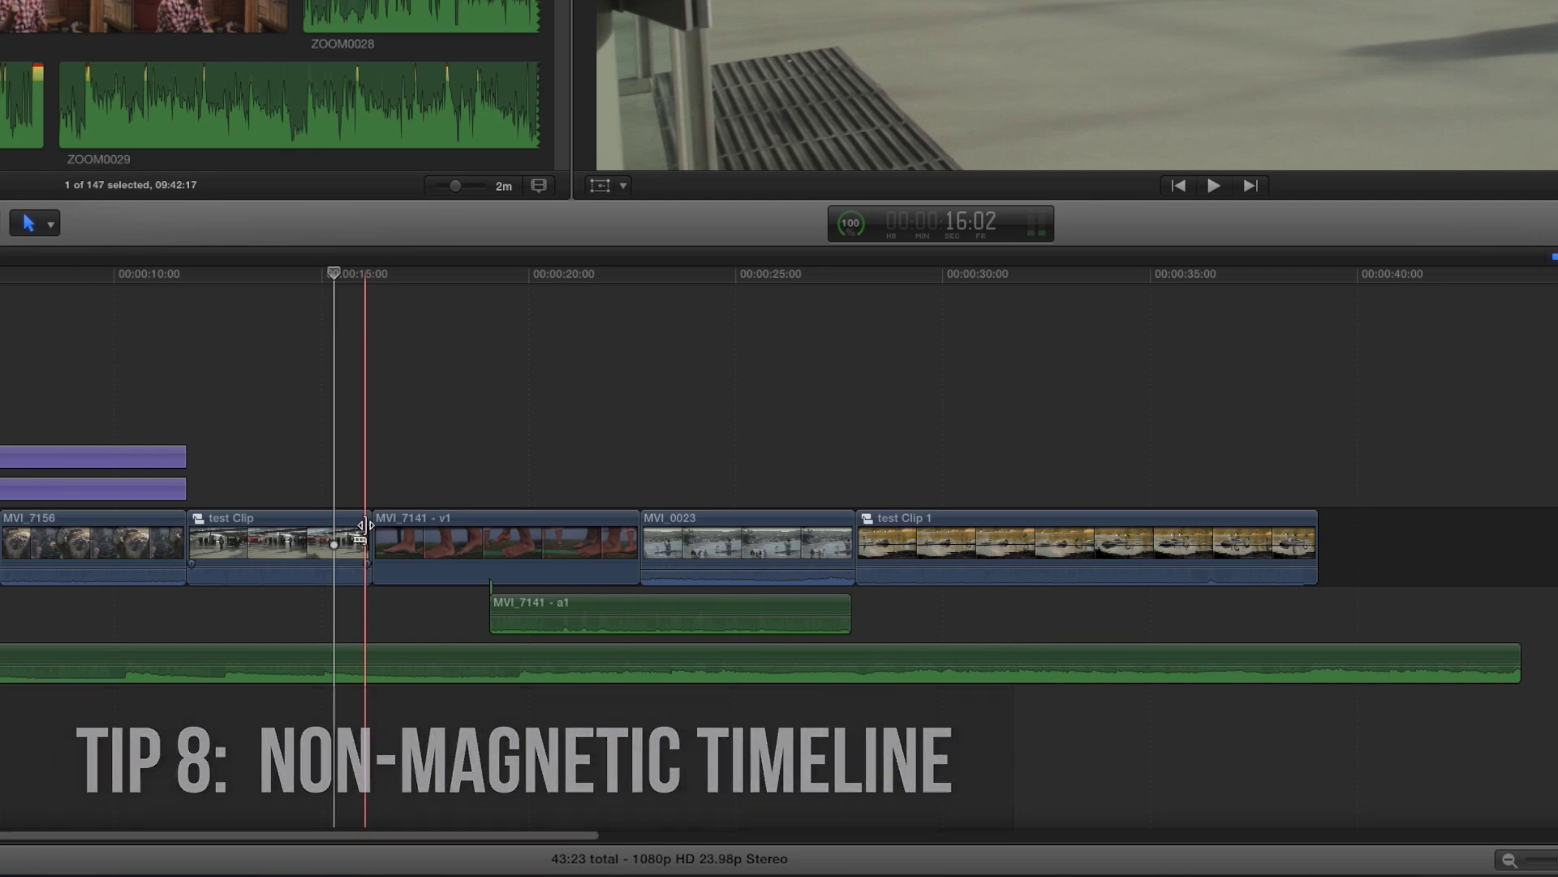
left_click_drag(365, 529, 294, 527)
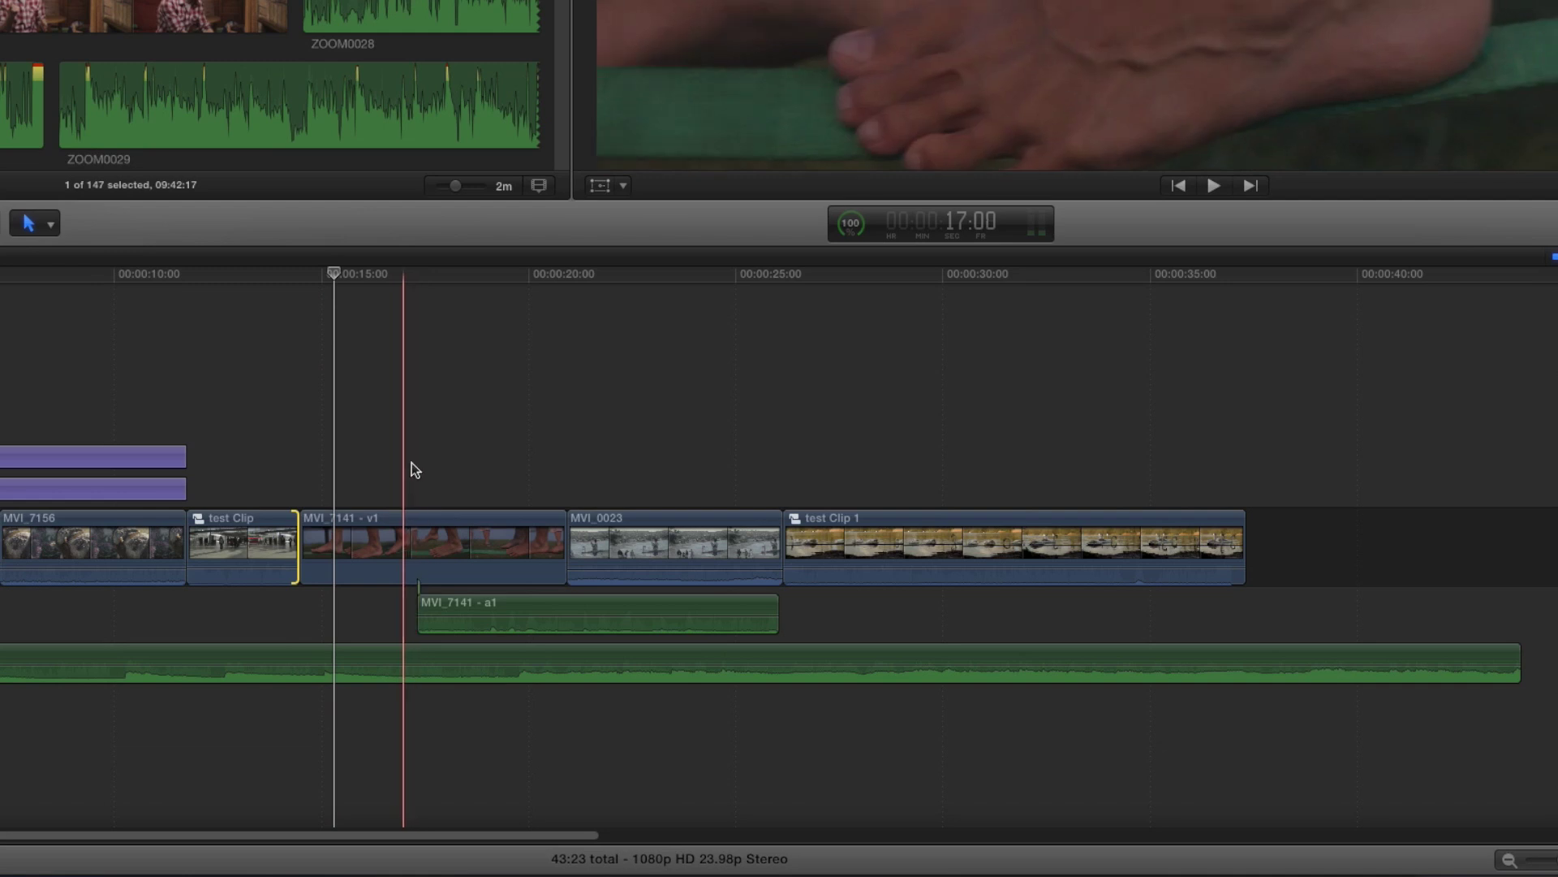
left_click_drag(443, 466, 970, 586)
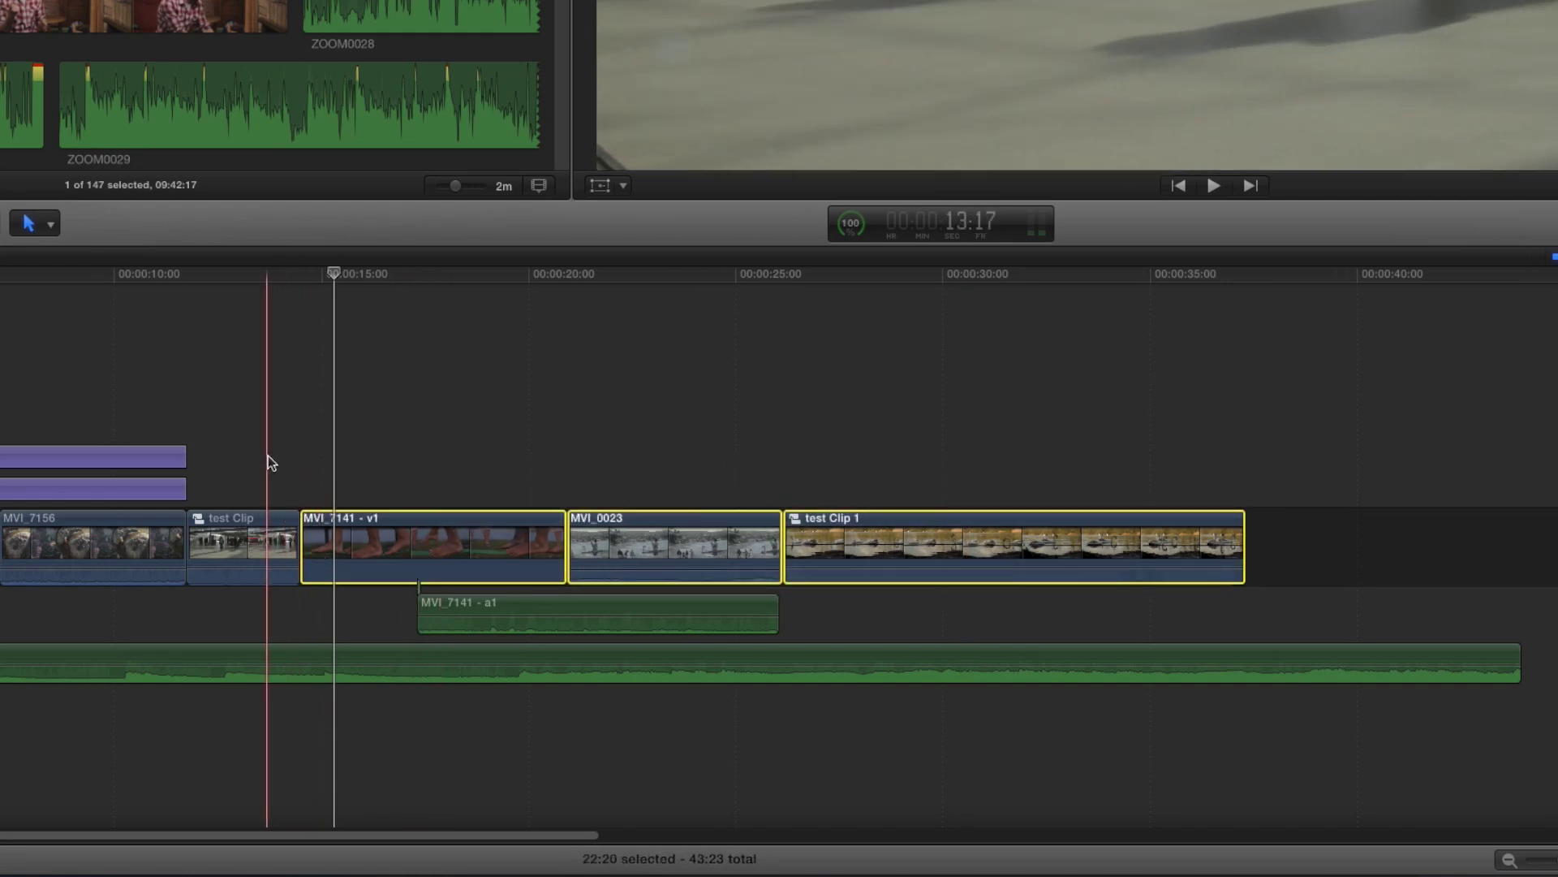
left_click(267, 455)
mouse_move(298, 537)
left_mouse_down()
mouse_move(362, 537)
mouse_move(326, 536)
left_mouse_up()
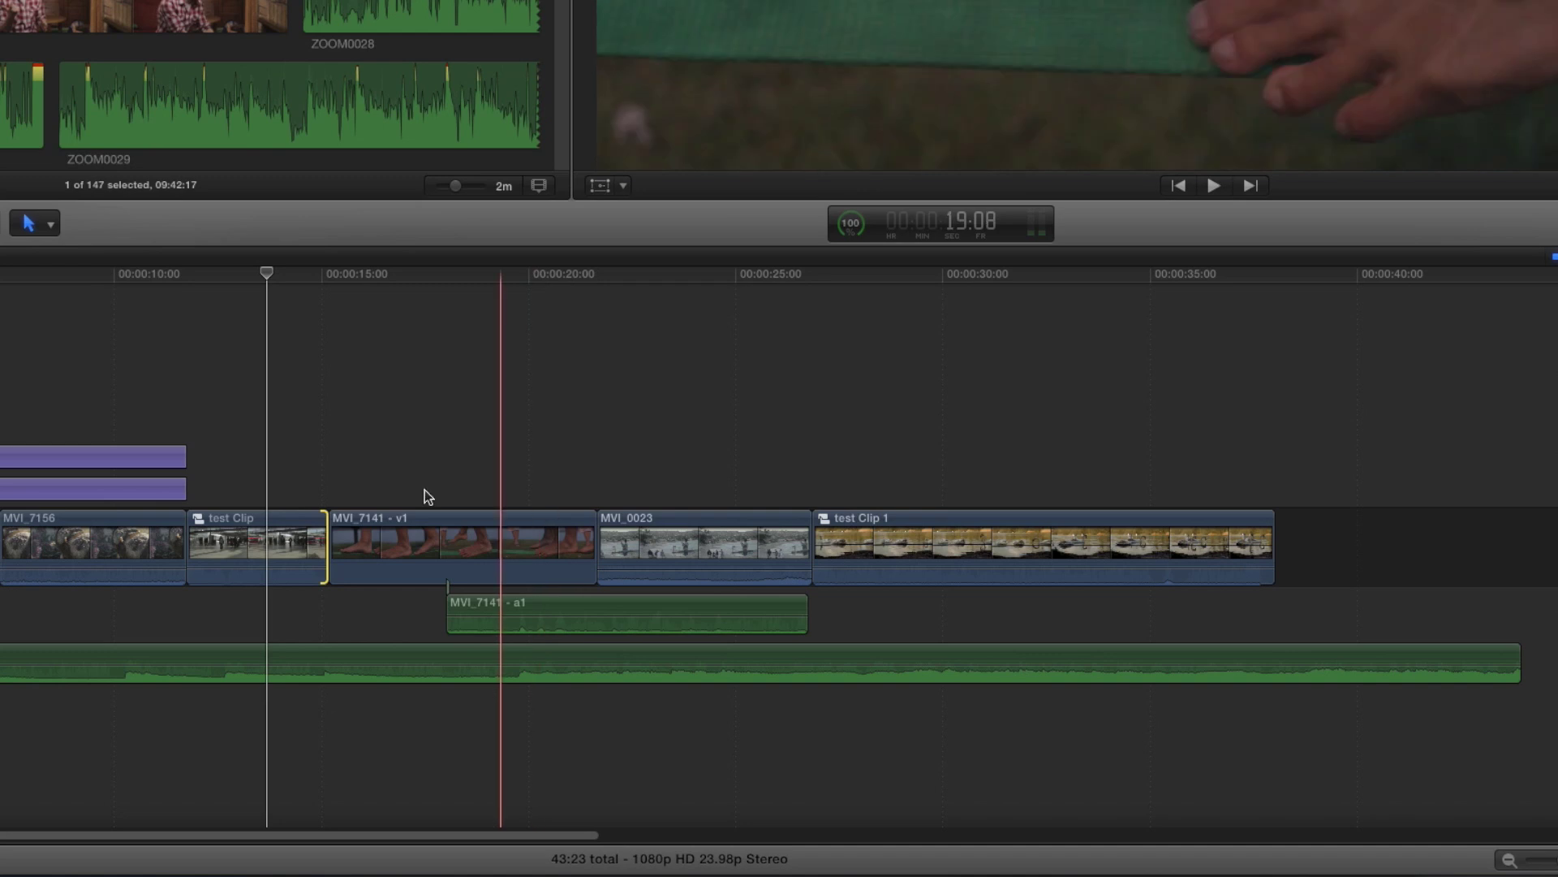
left_click_drag(185, 536, 120, 535)
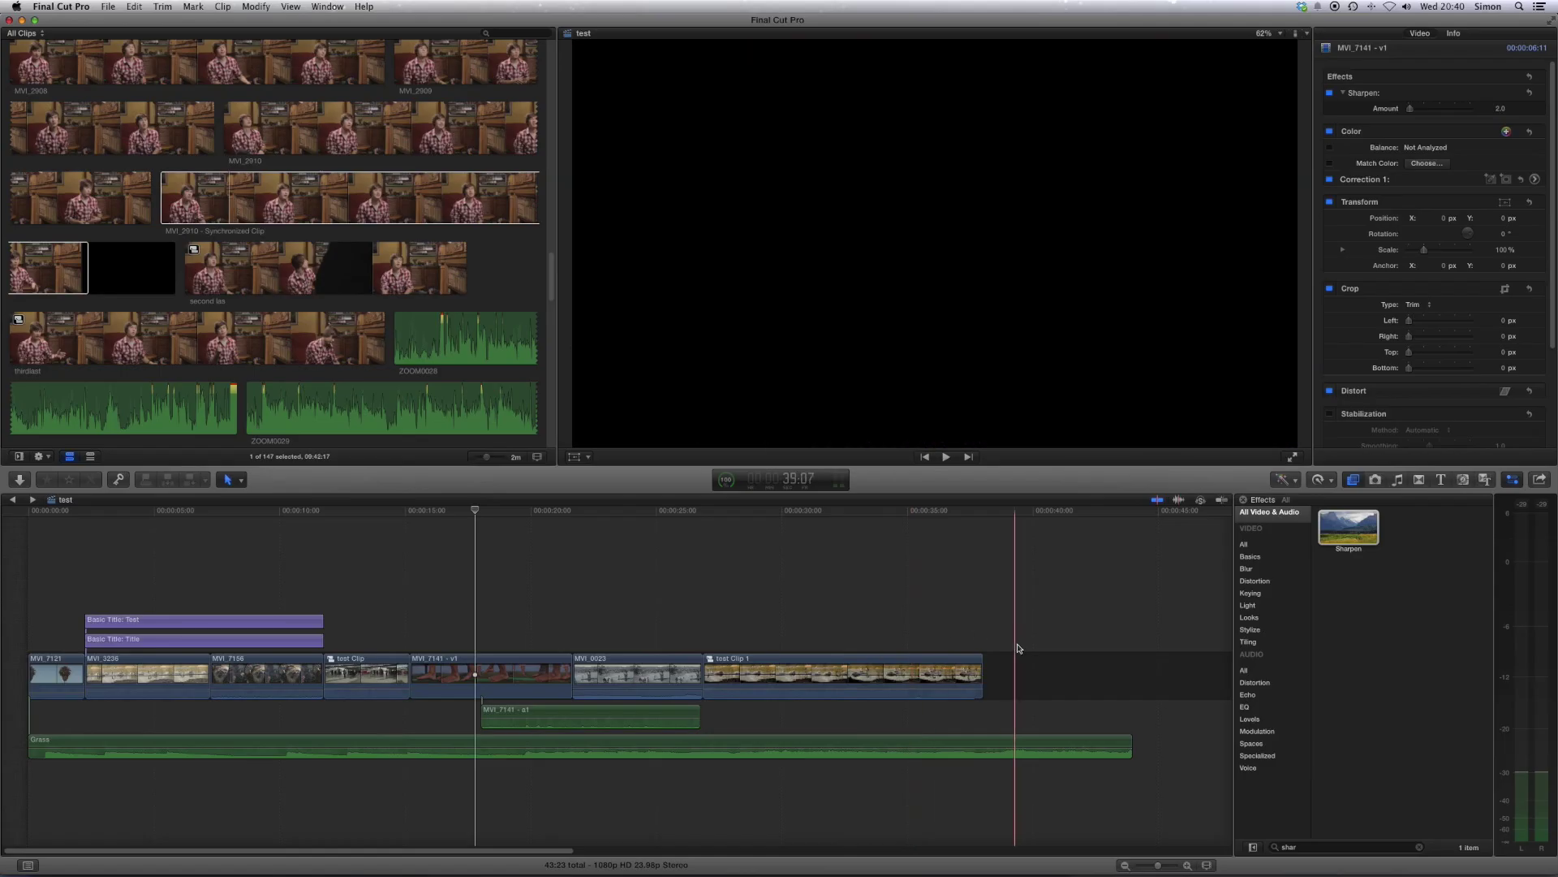
Select all seven clips in the primary storyline and lift them out of it.
left_click_drag(1015, 663, 885, 662)
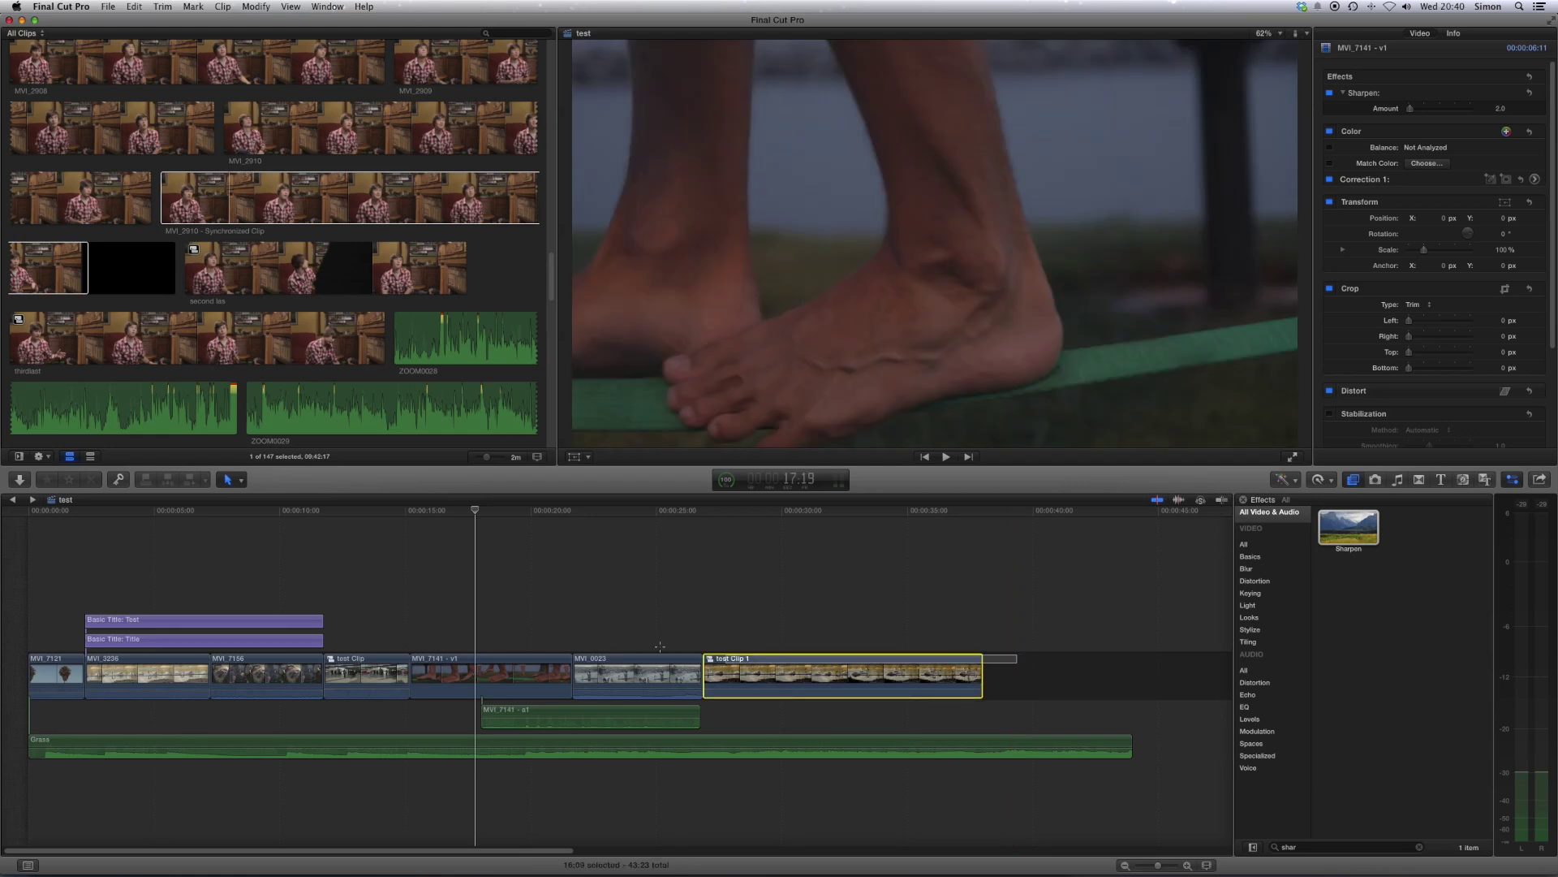
left_click_drag(327, 681, 64, 690)
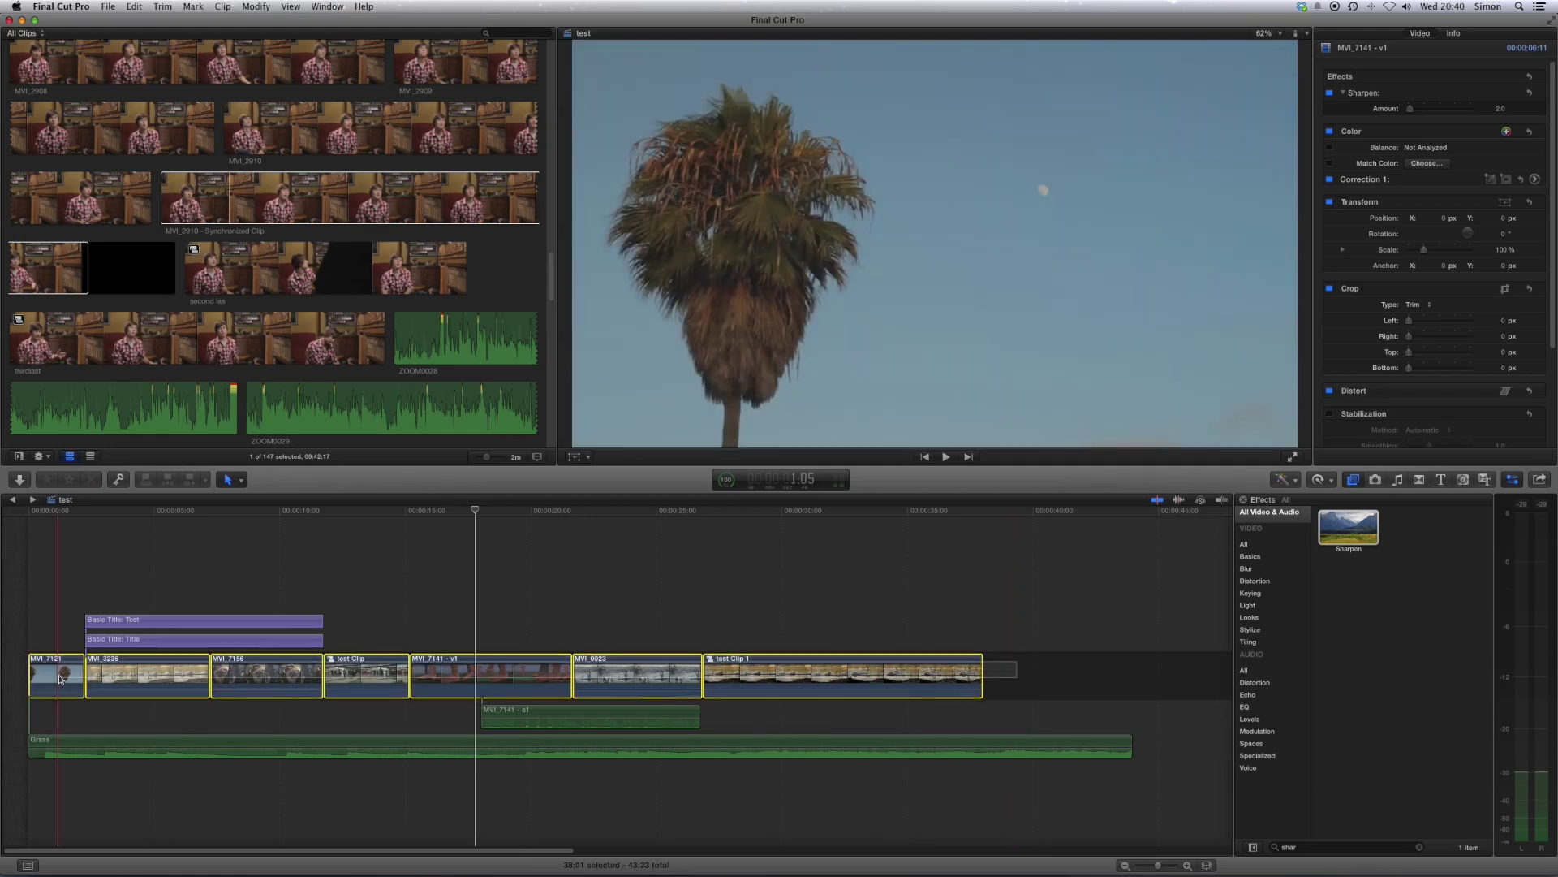
right_click(66, 696)
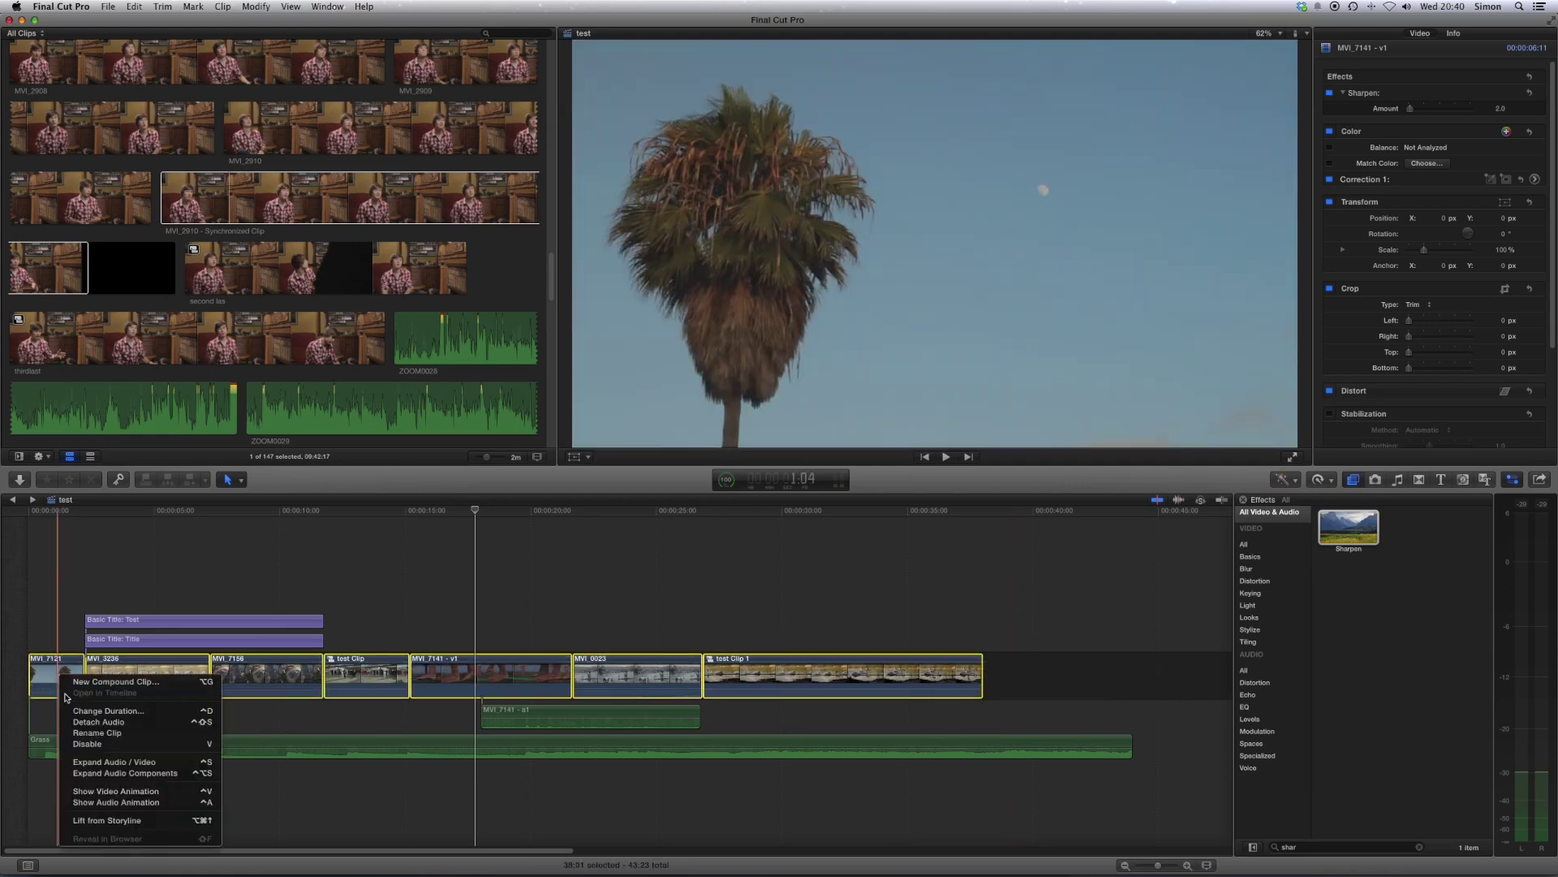
left_click(144, 826)
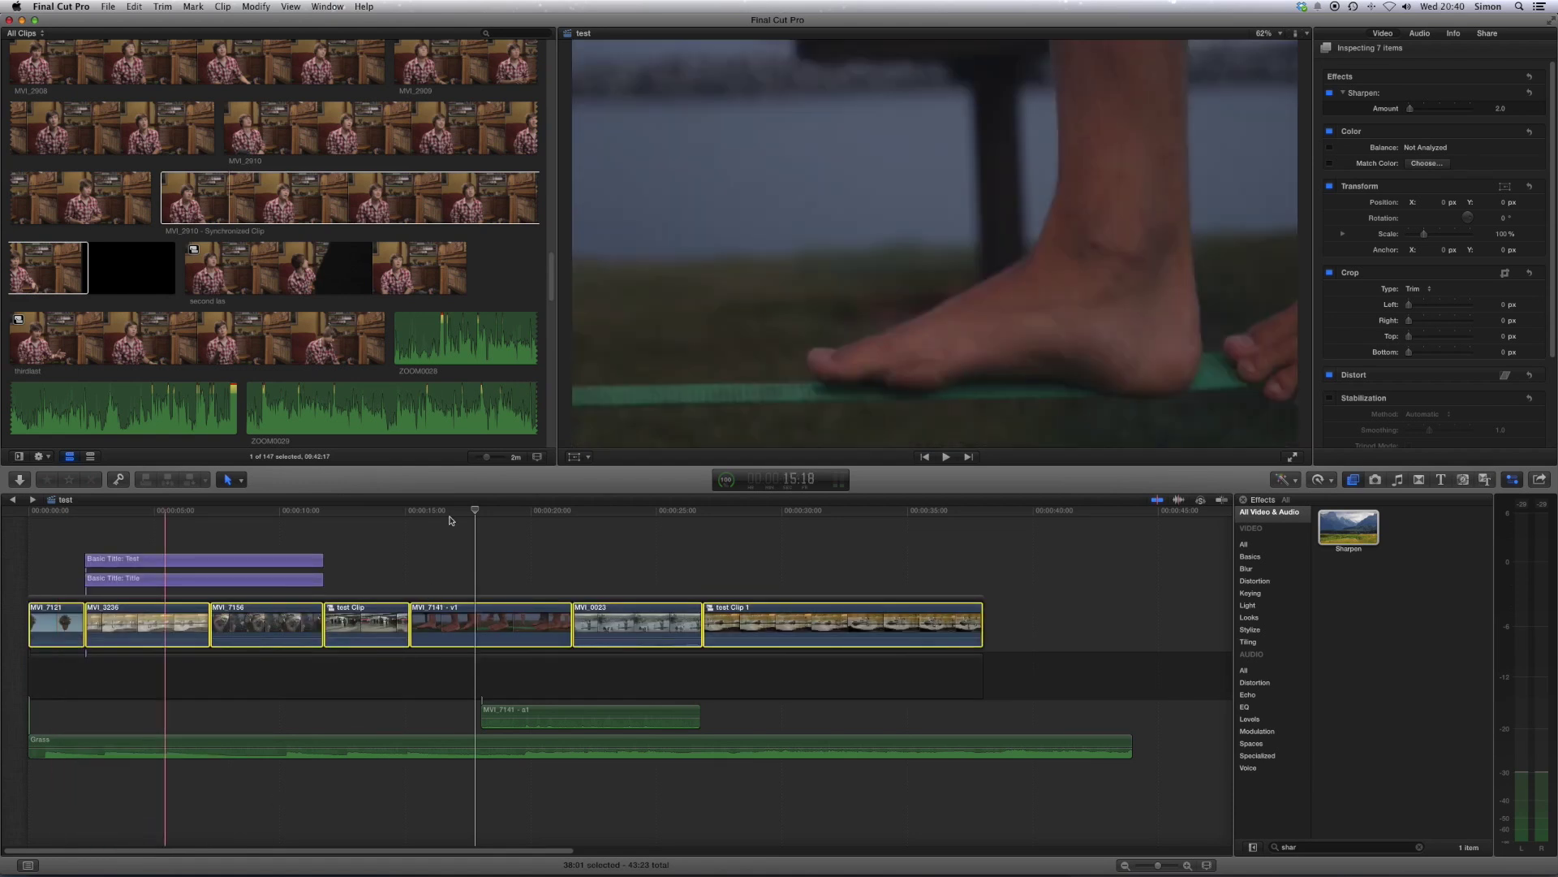
left_click(354, 546)
Look closely at the lifted MVI_0023 and MVI_7141 - v1 clips, selecting each in turn.
mouse_move(742, 627)
left_mouse_down()
mouse_move(758, 611)
mouse_move(738, 623)
left_mouse_up()
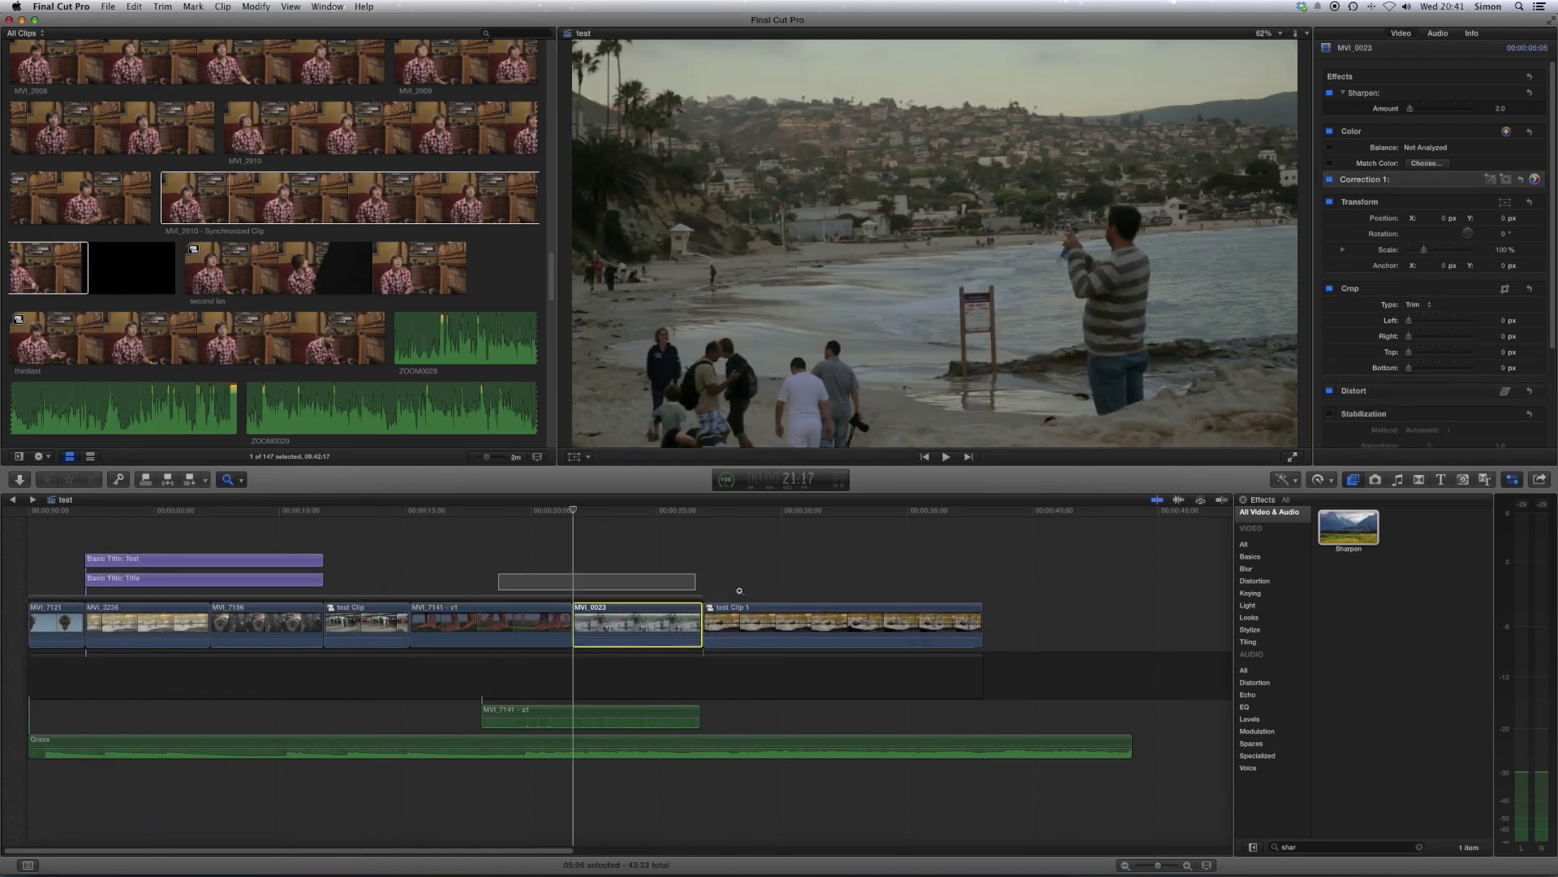
key("super+equal")
key("super+equal")
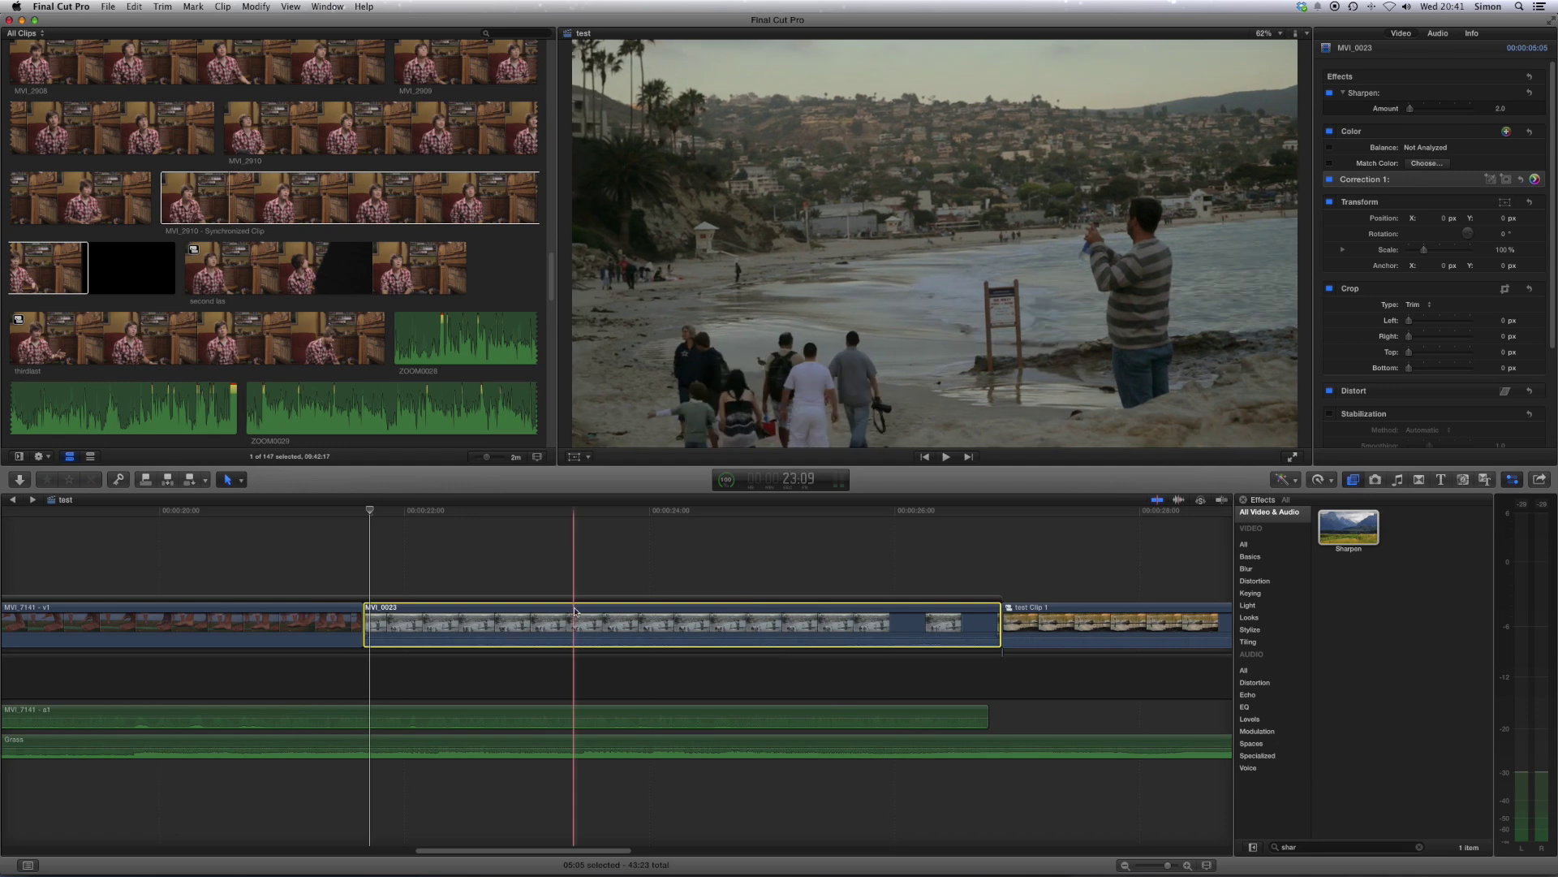
left_click_drag(553, 582, 526, 601)
mouse_move(318, 621)
left_mouse_down()
mouse_move(324, 549)
mouse_move(321, 610)
left_mouse_up()
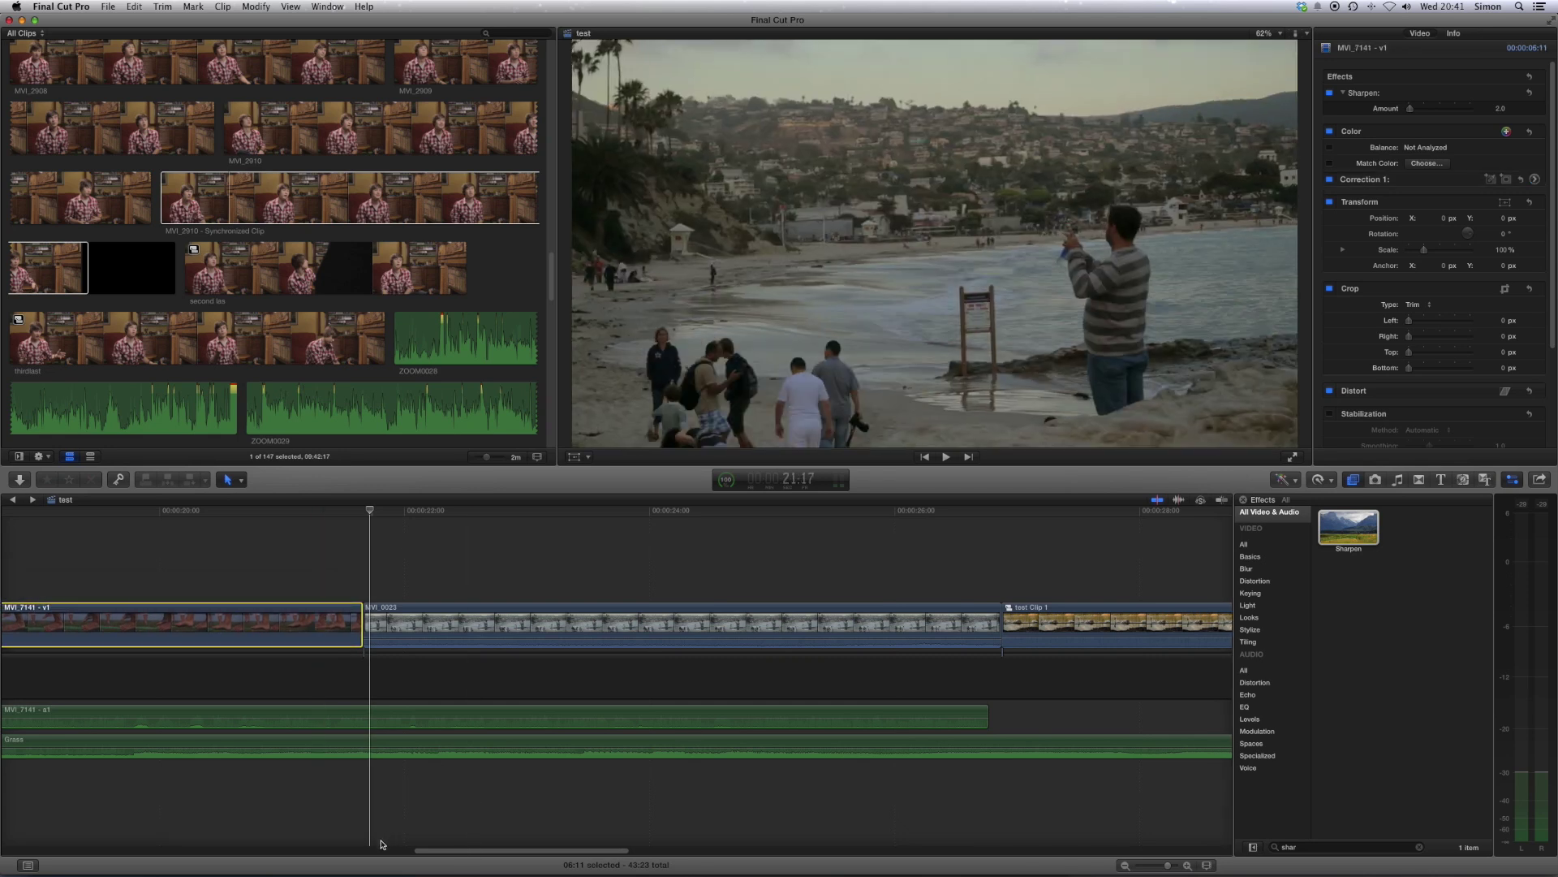
Trim the end of the lifted test Clip to a duration of 1:14 and scrub over the gap after it.
scroll(381, 843, "left", 12)
left_click_drag(295, 622, 260, 654)
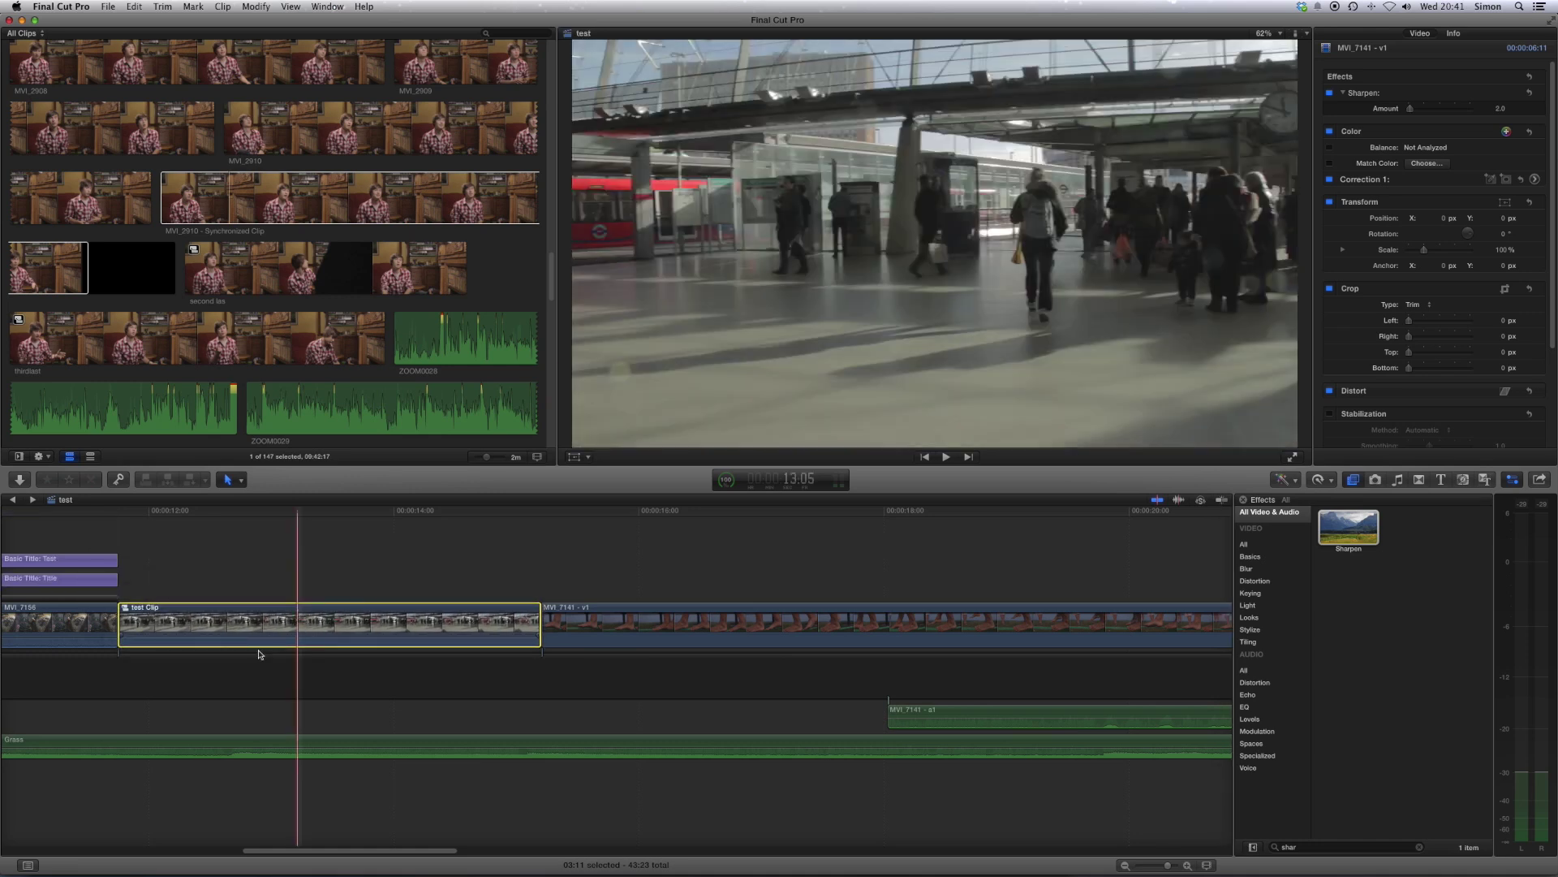
left_click(535, 620)
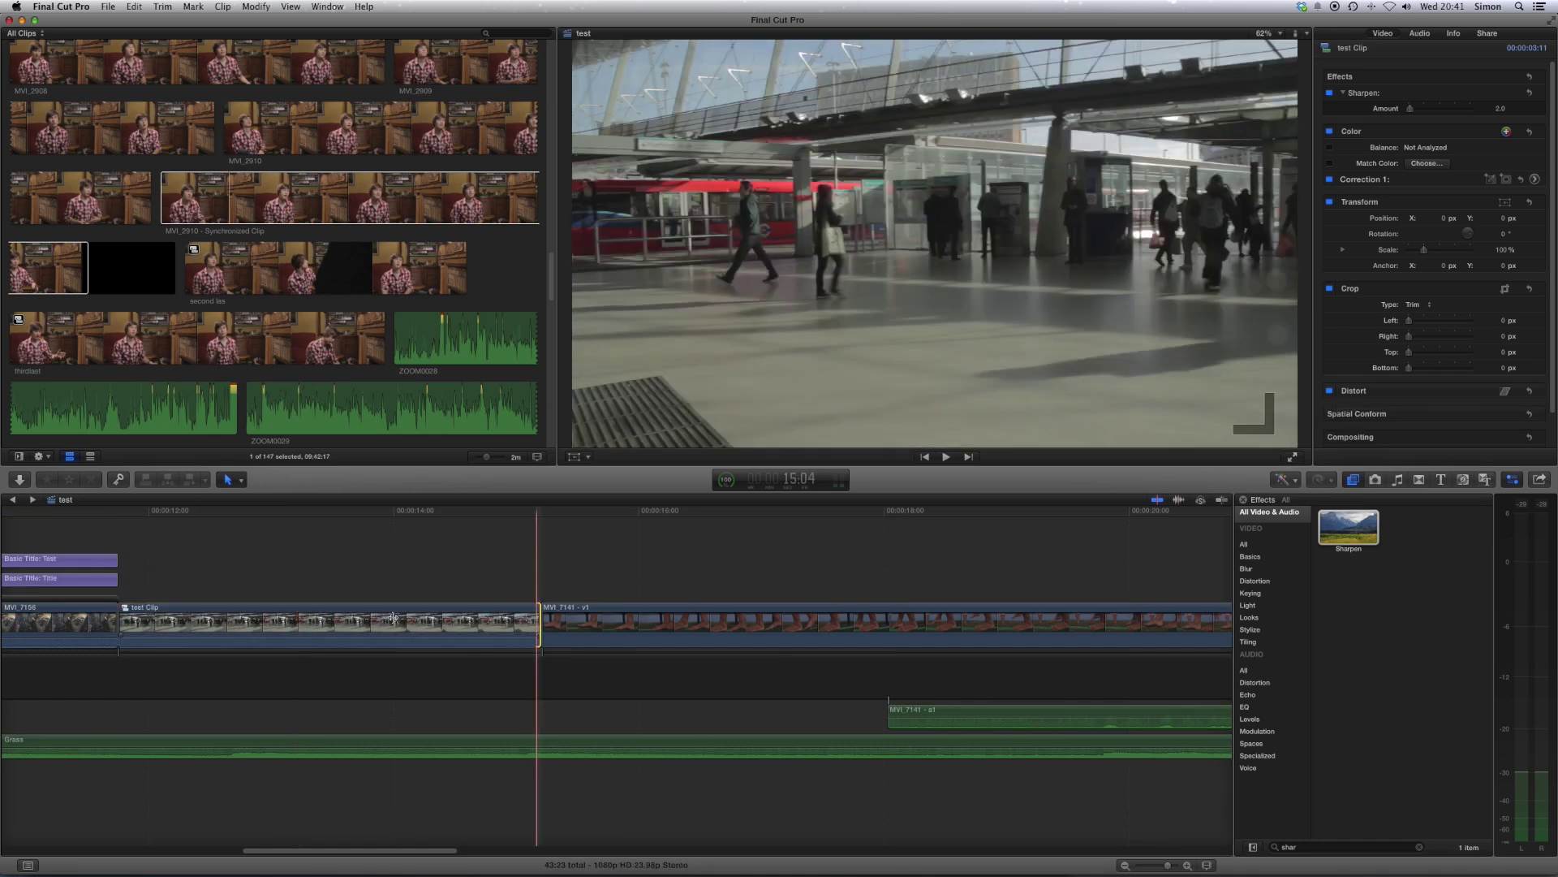
left_click_drag(393, 616, 308, 616)
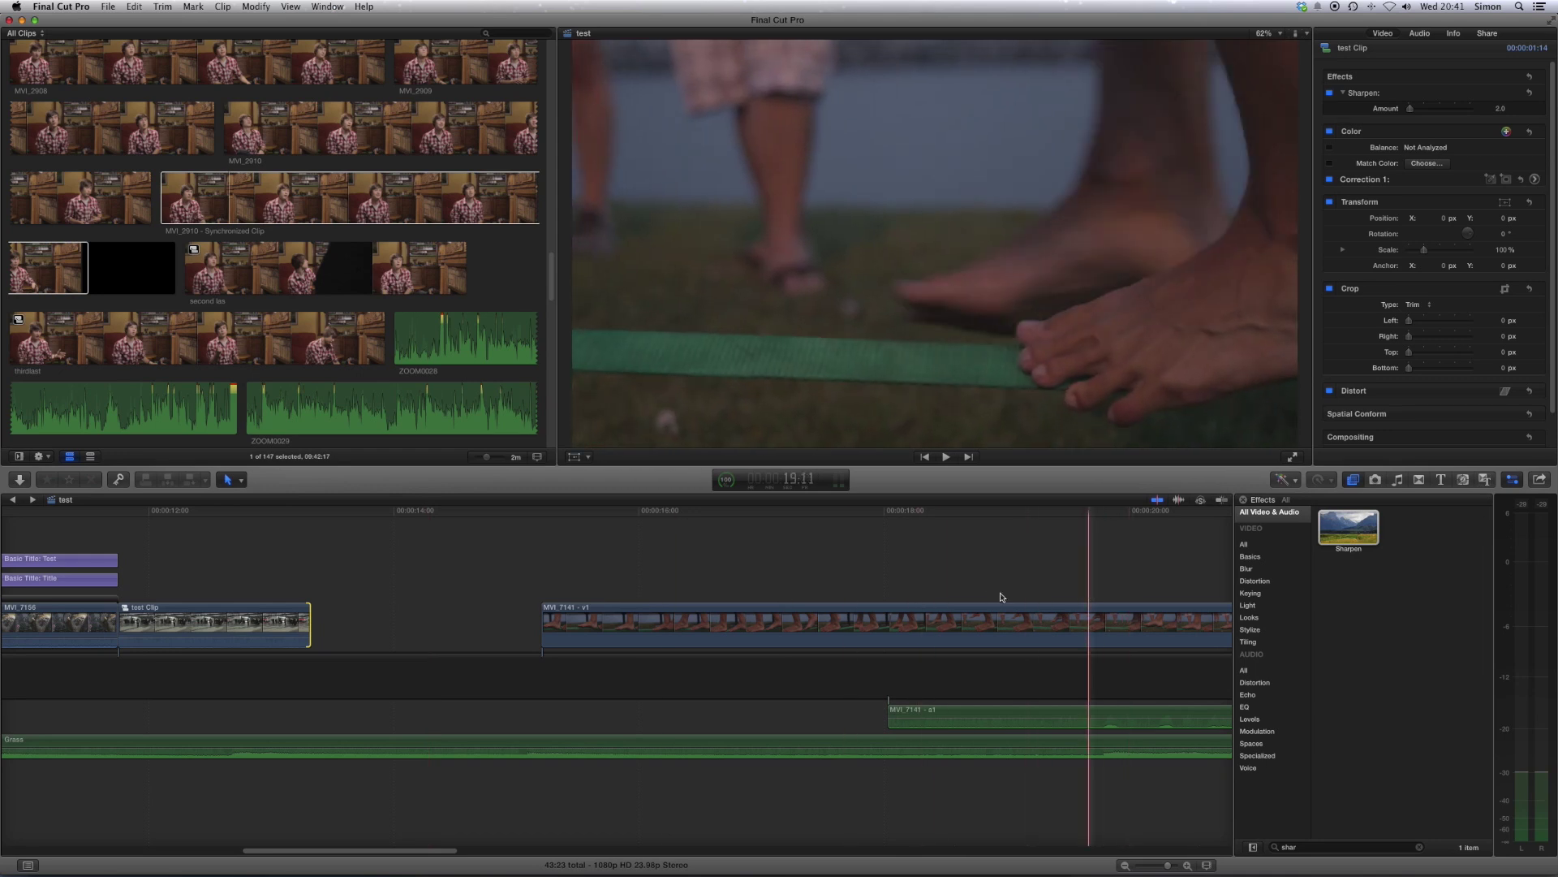
left_click(877, 591)
left_click_drag(877, 591, 396, 533)
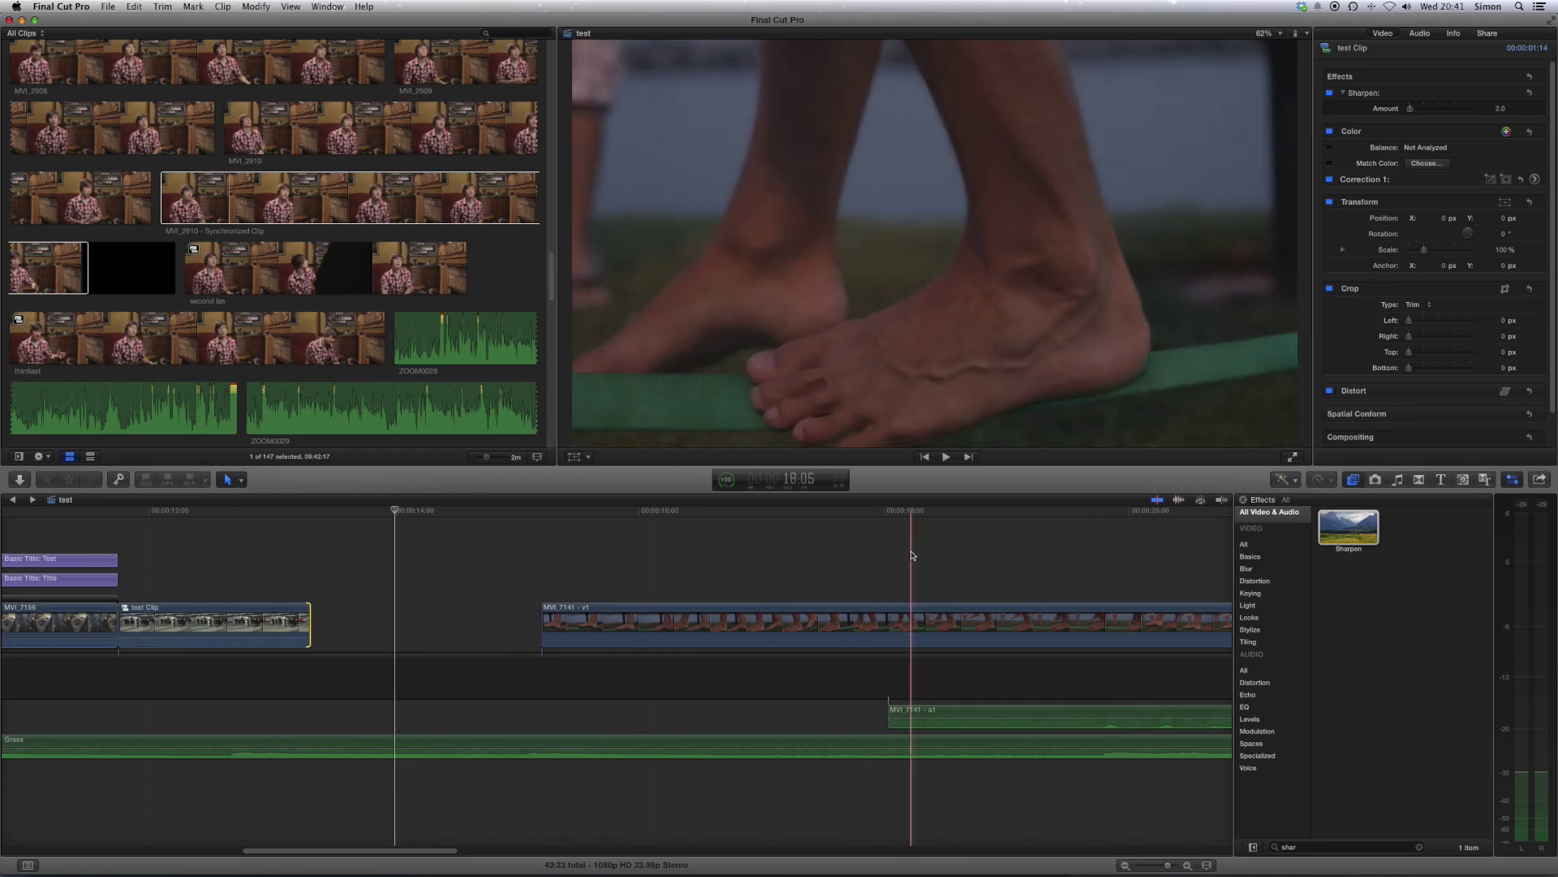
Scrub into the lifted MVI_7141 - v1 clip and play a short stretch of it from about 16:23.
key("shift+z")
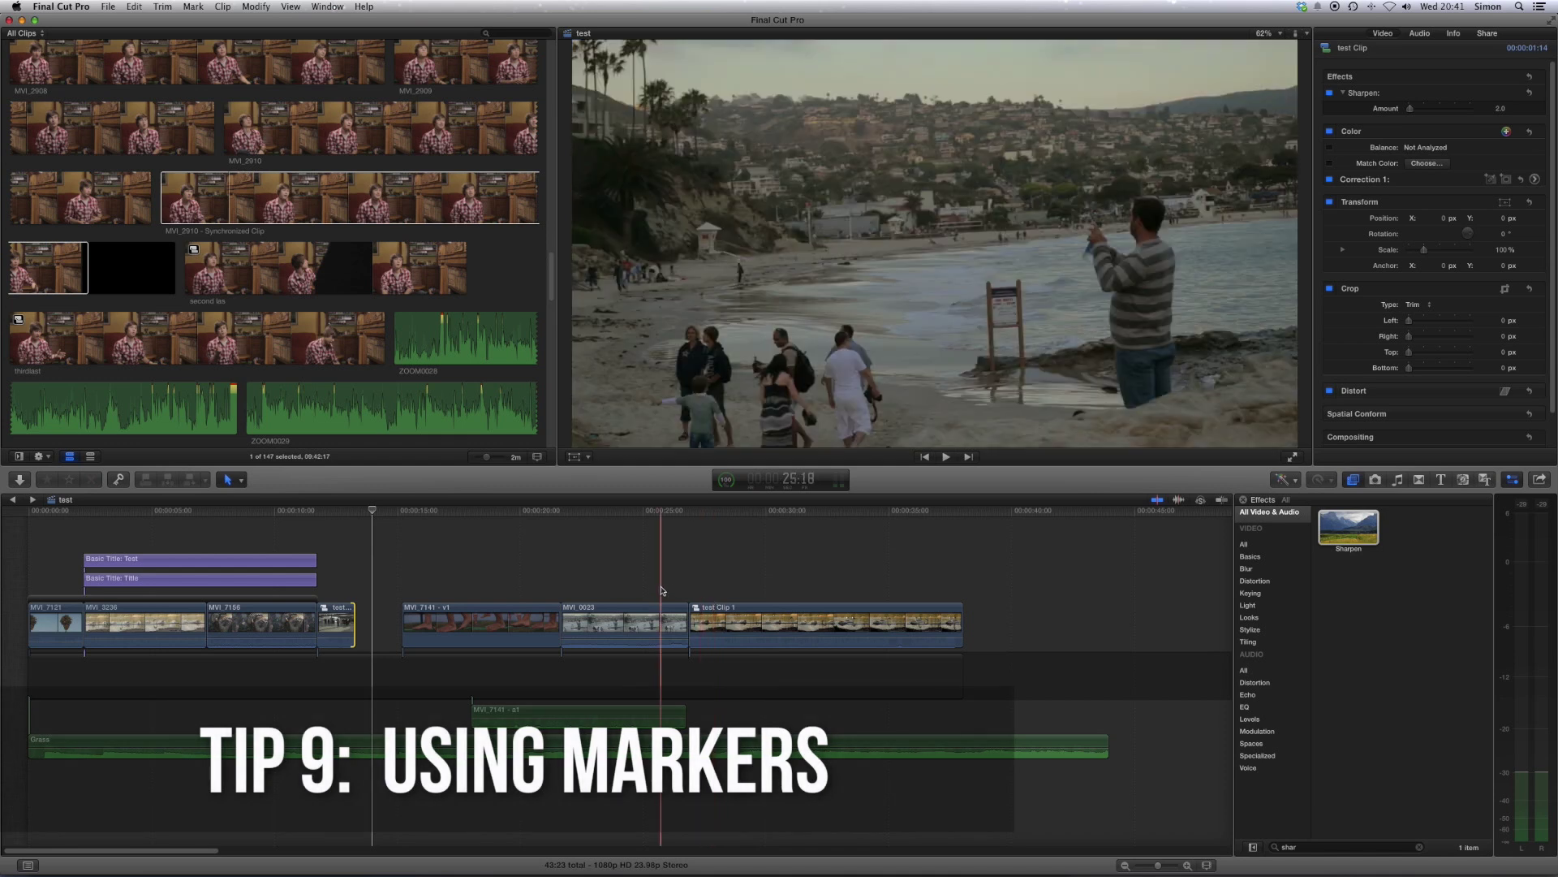
left_click(435, 513)
left_click_drag(435, 515, 445, 517)
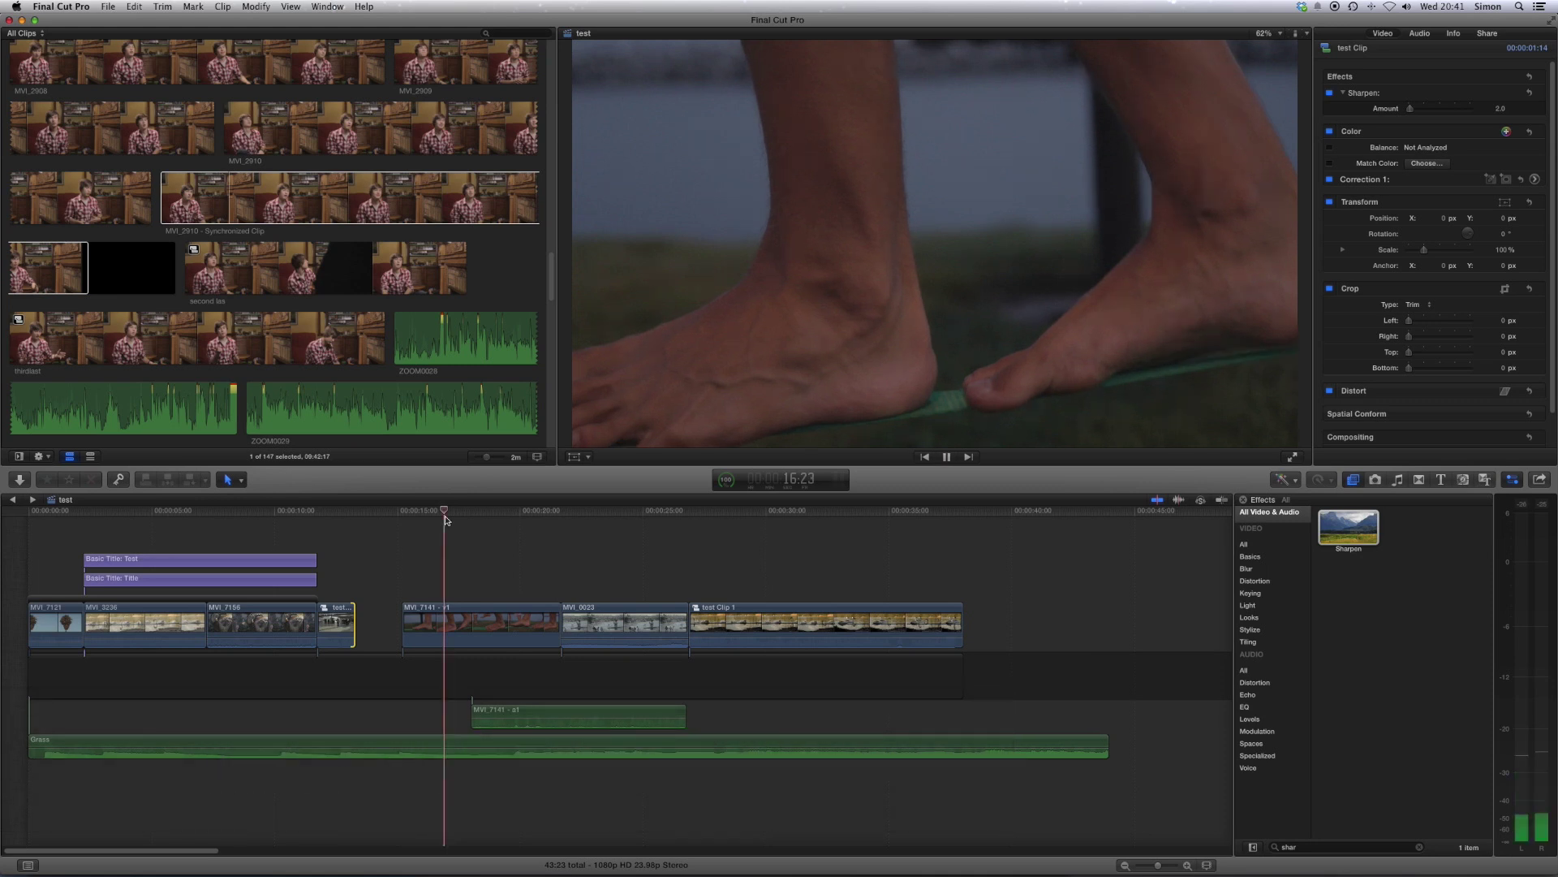
key("space")
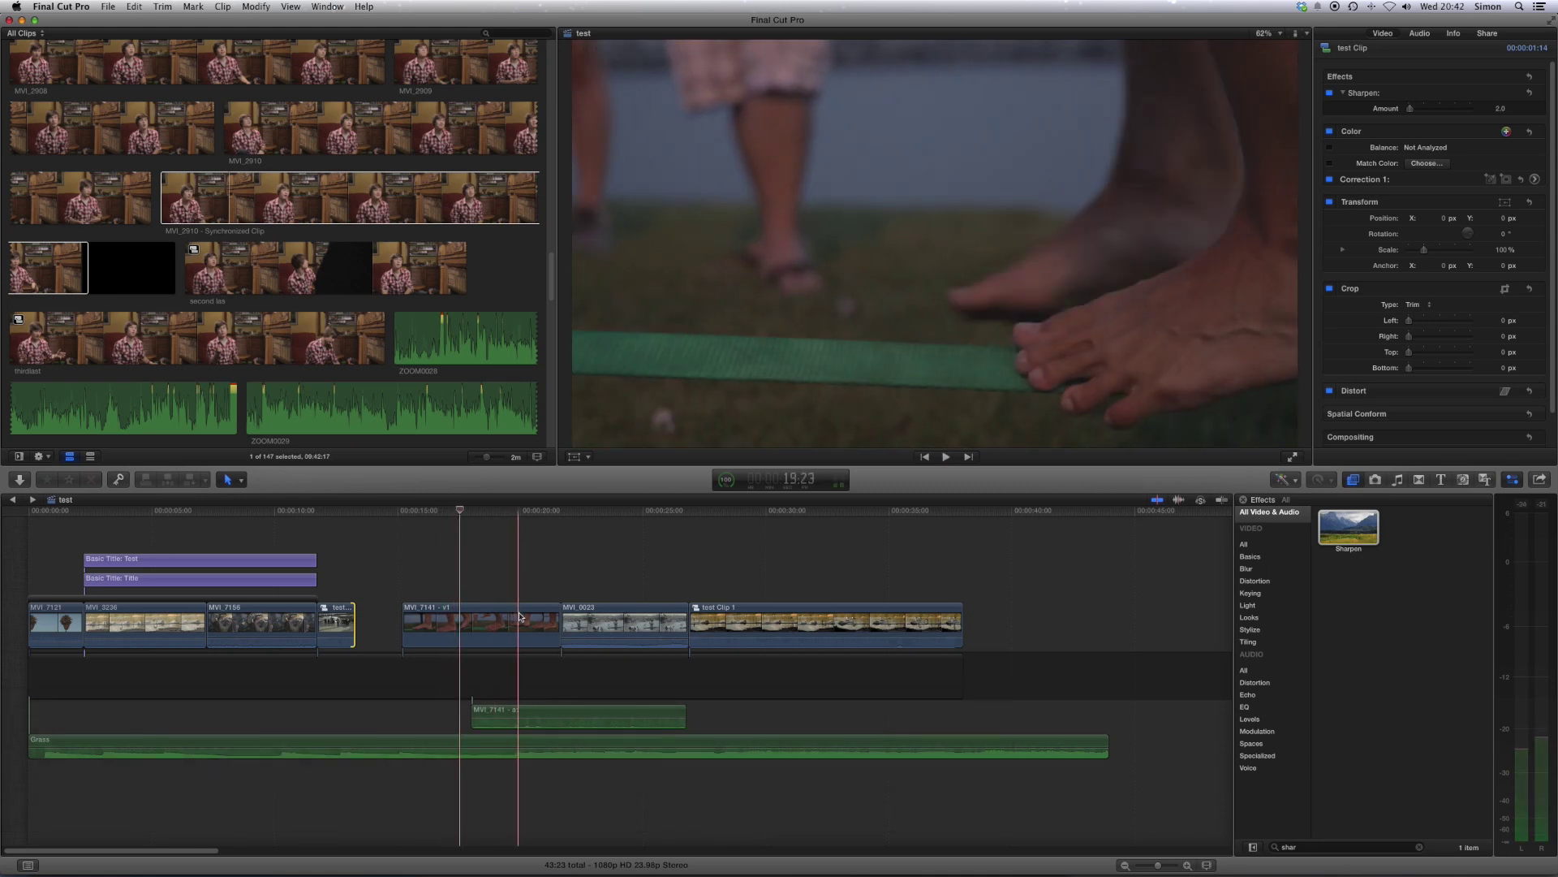
Add markers to the MVI_7141 - v1 clip, including one at 00:00:16:20, and edit that marker's name.
left_click(520, 616)
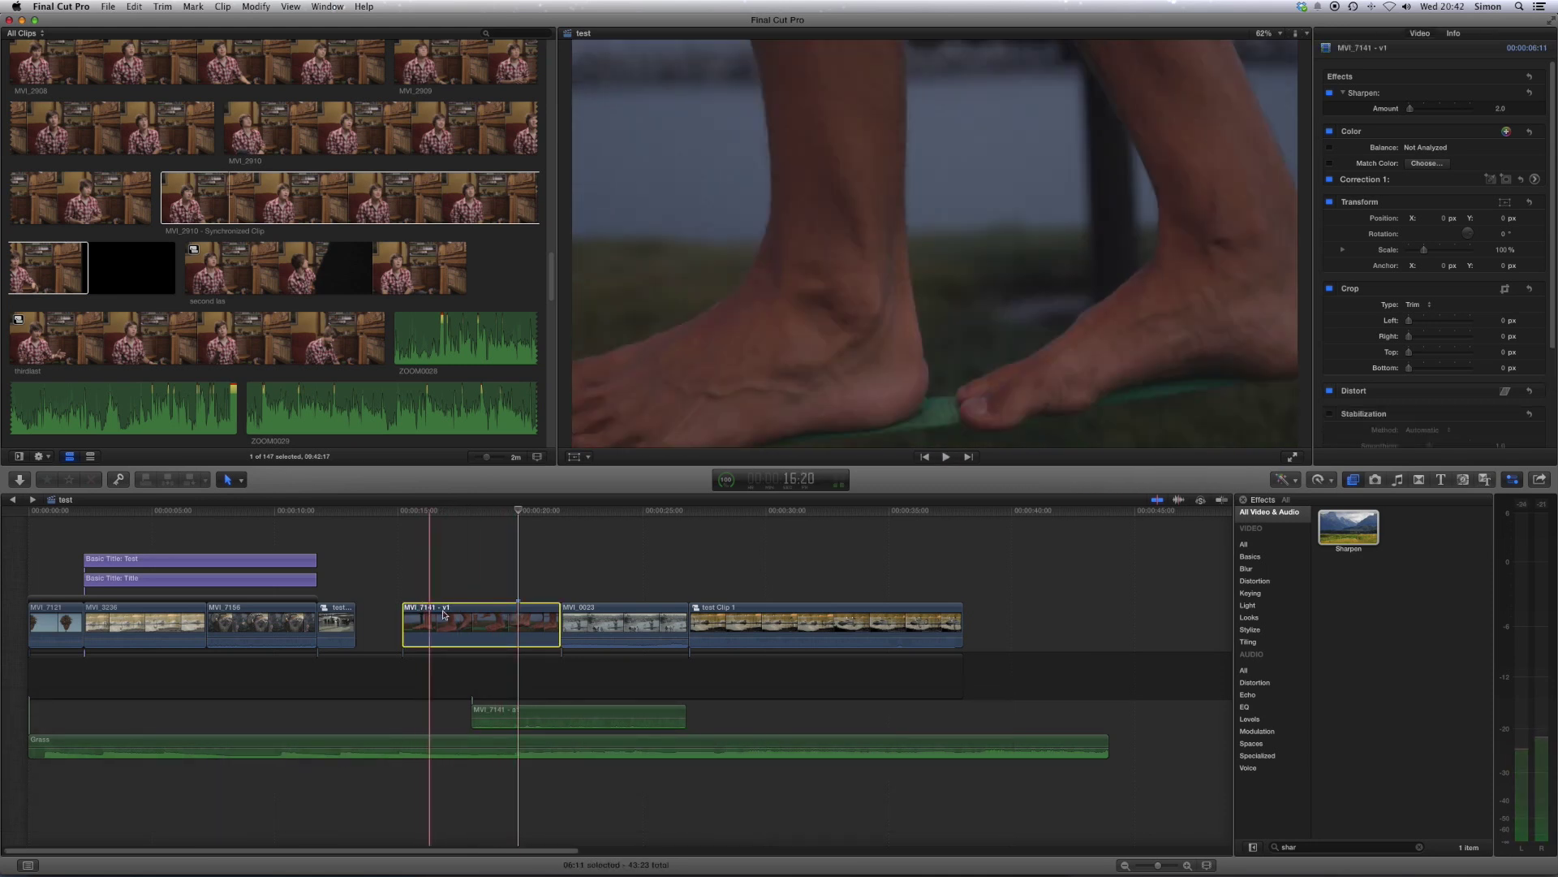
left_click(444, 616)
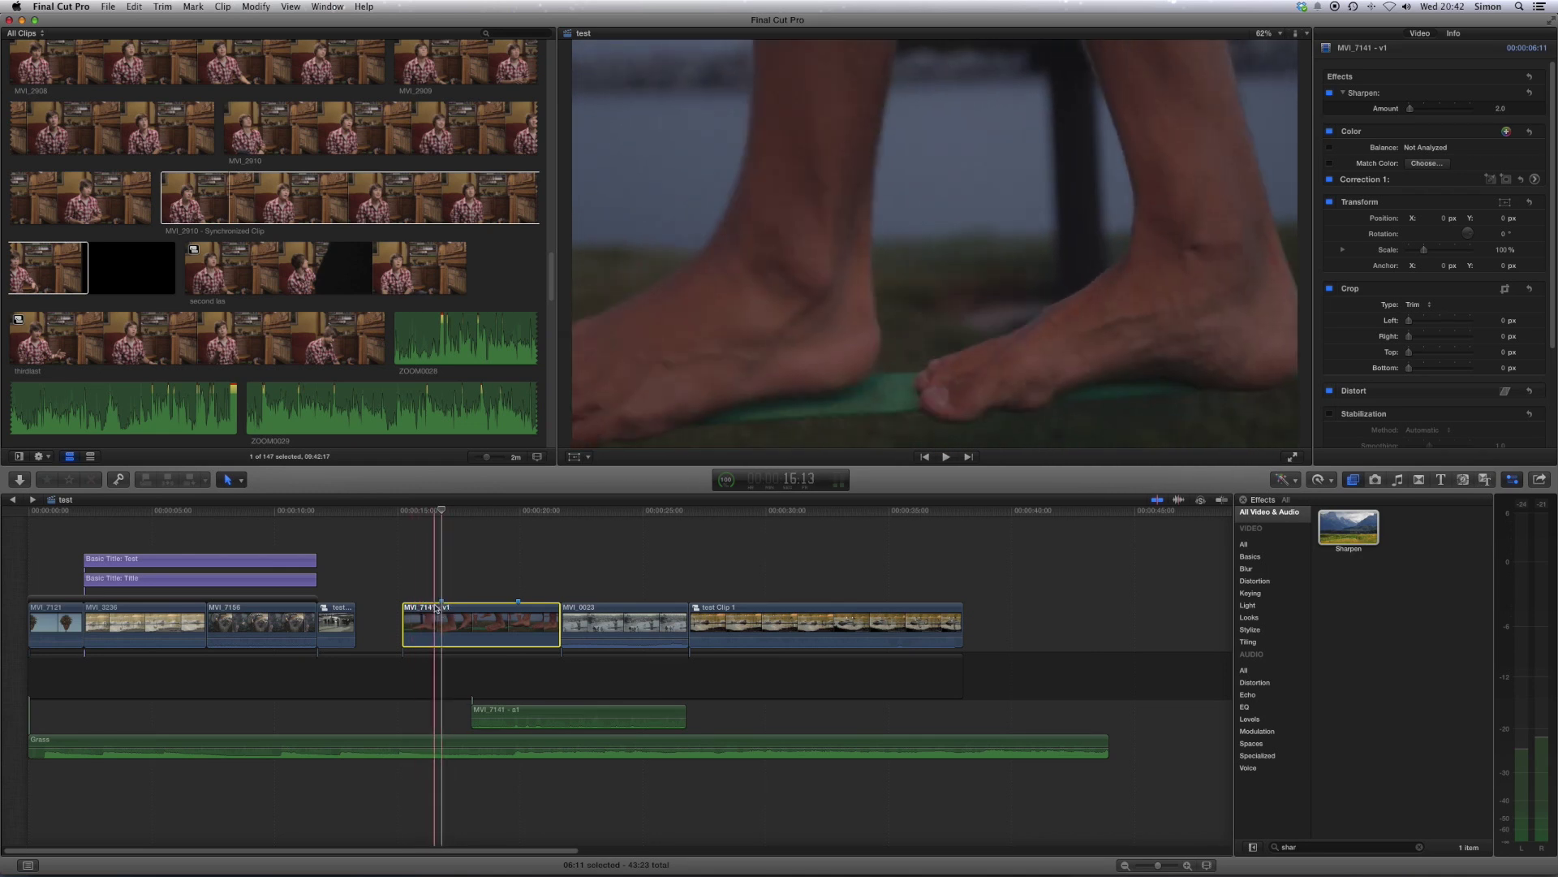
key("m")
double_click(441, 601)
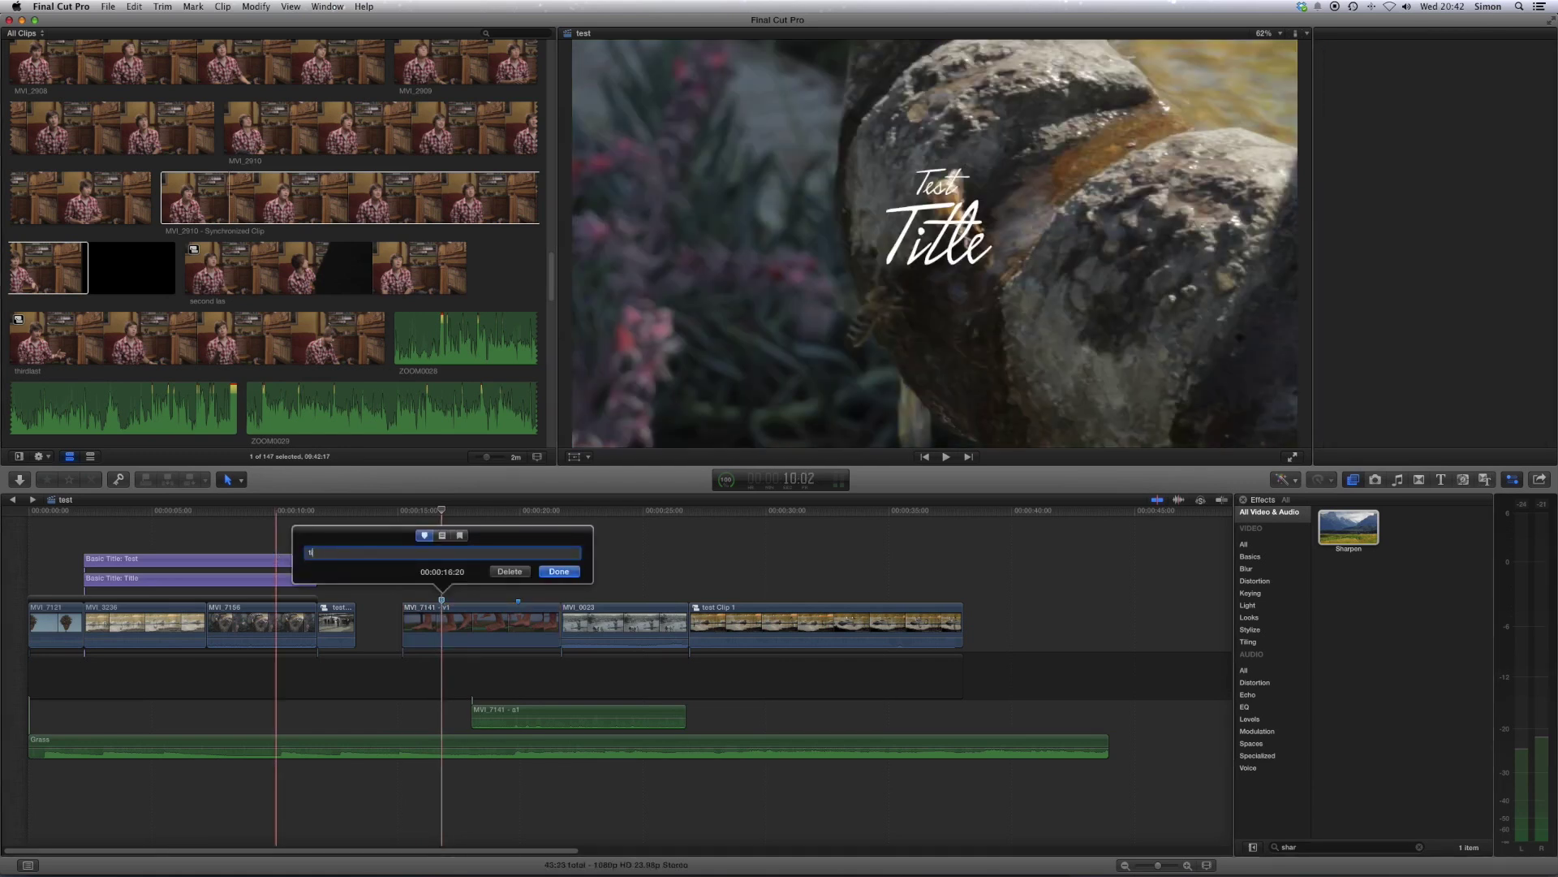
key("Return")
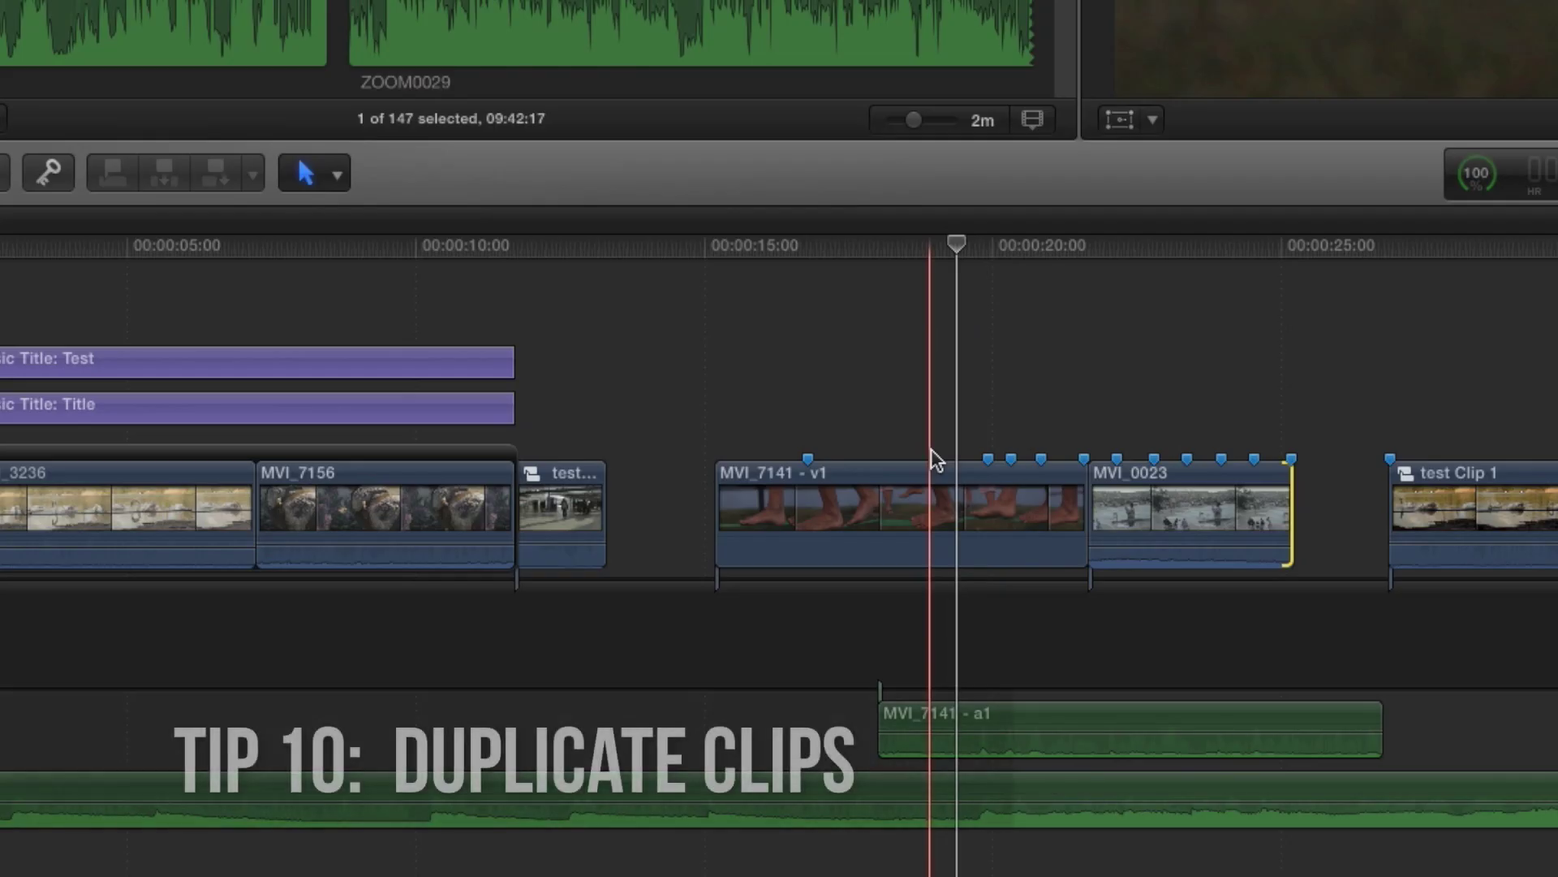
Duplicate the lifted test Clip directly above itself and delete the copy.
left_click_drag(703, 255, 300, 263)
left_click(572, 276)
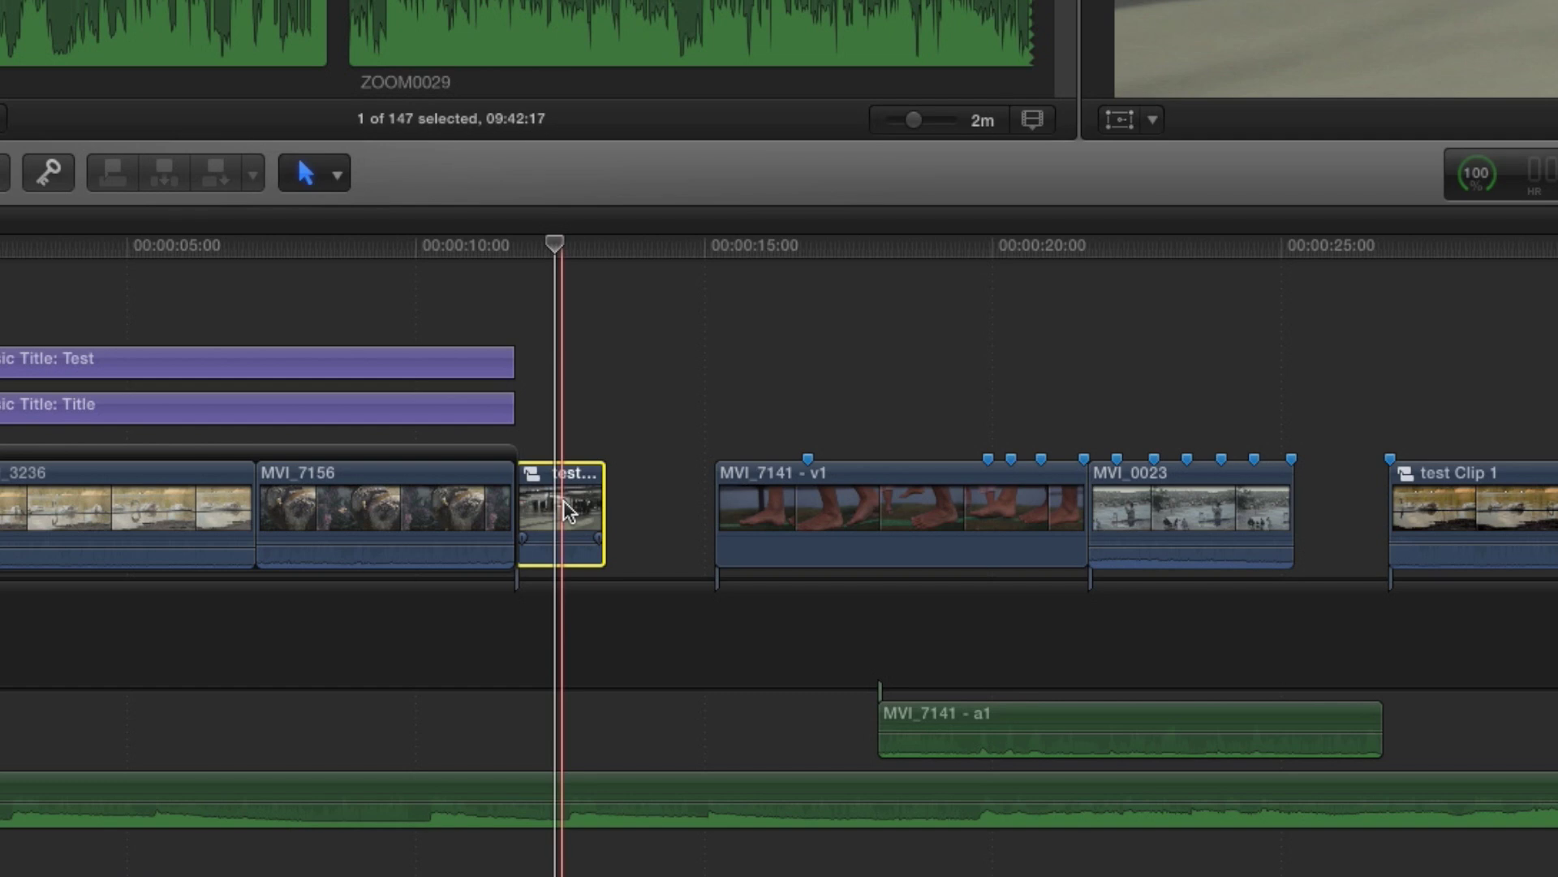
key("Down")
key("Up")
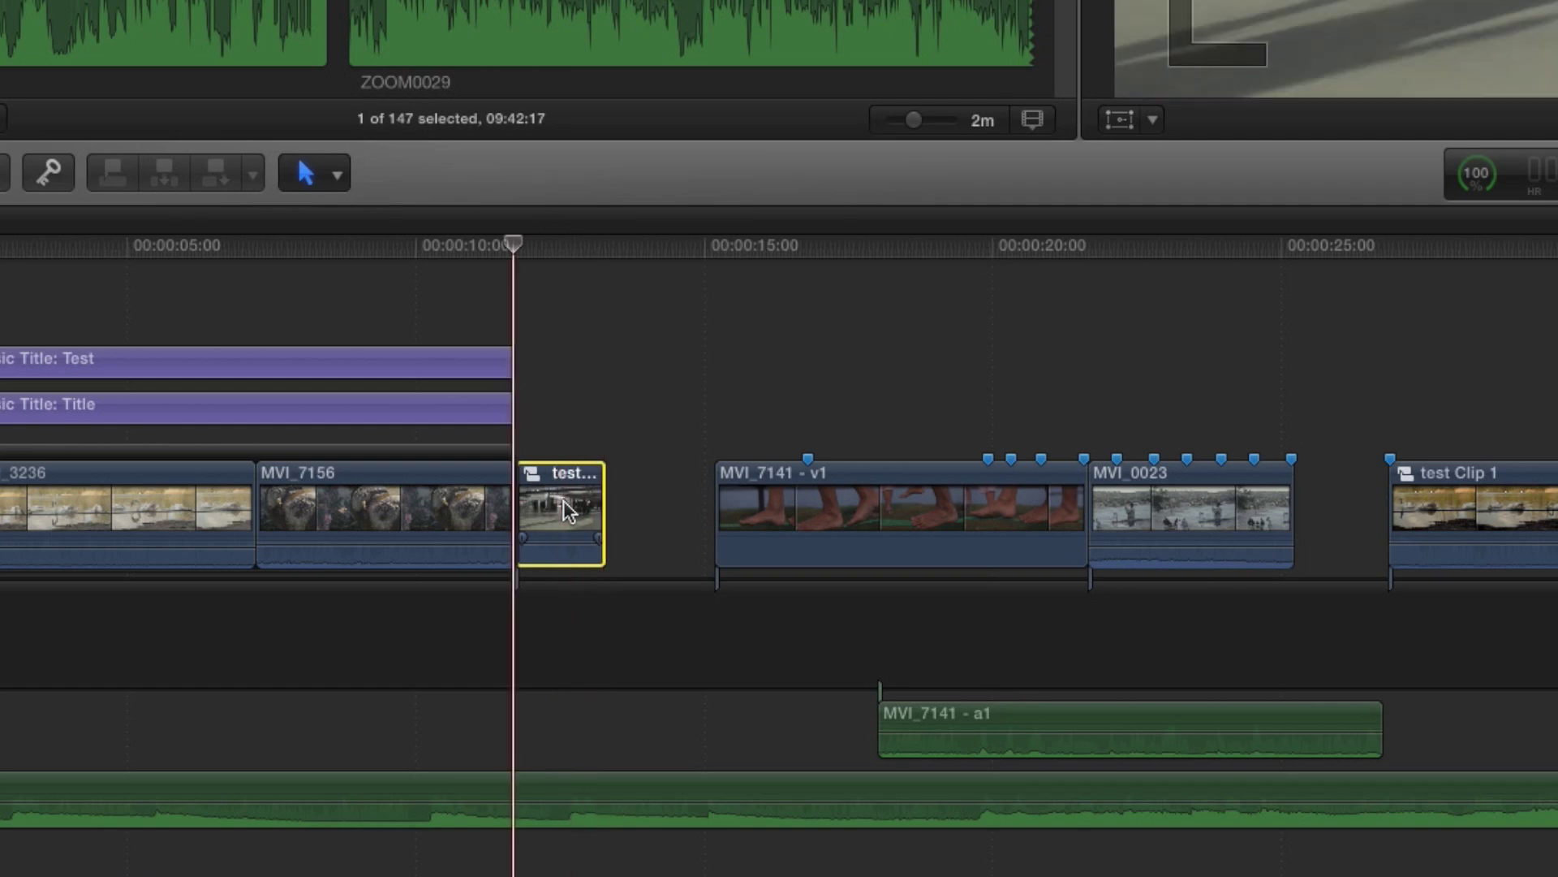
left_click_drag(563, 500, 565, 394)
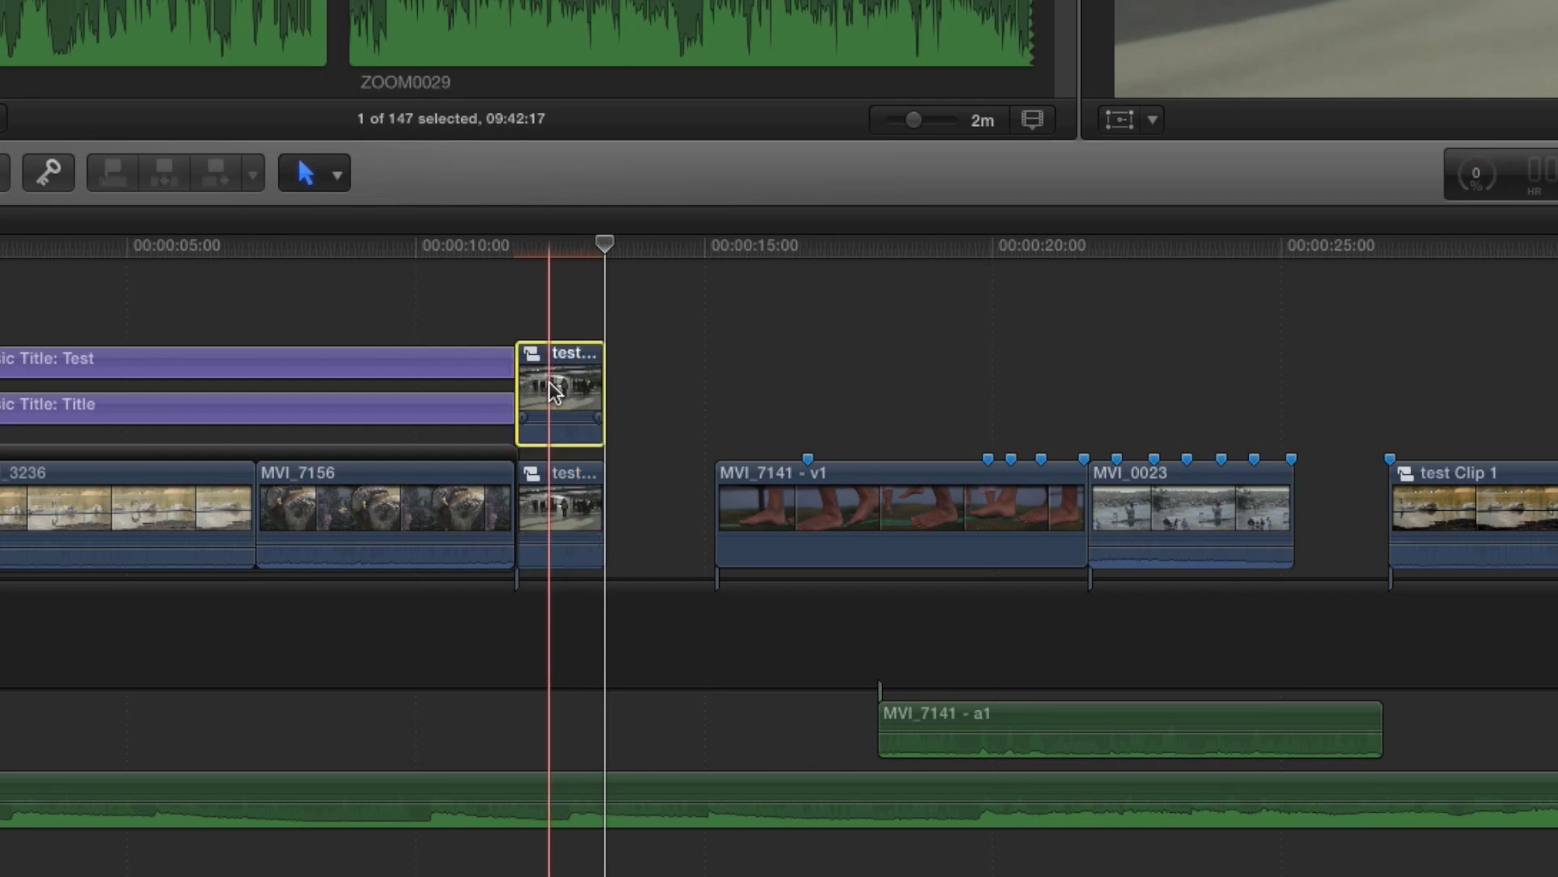
key("Delete")
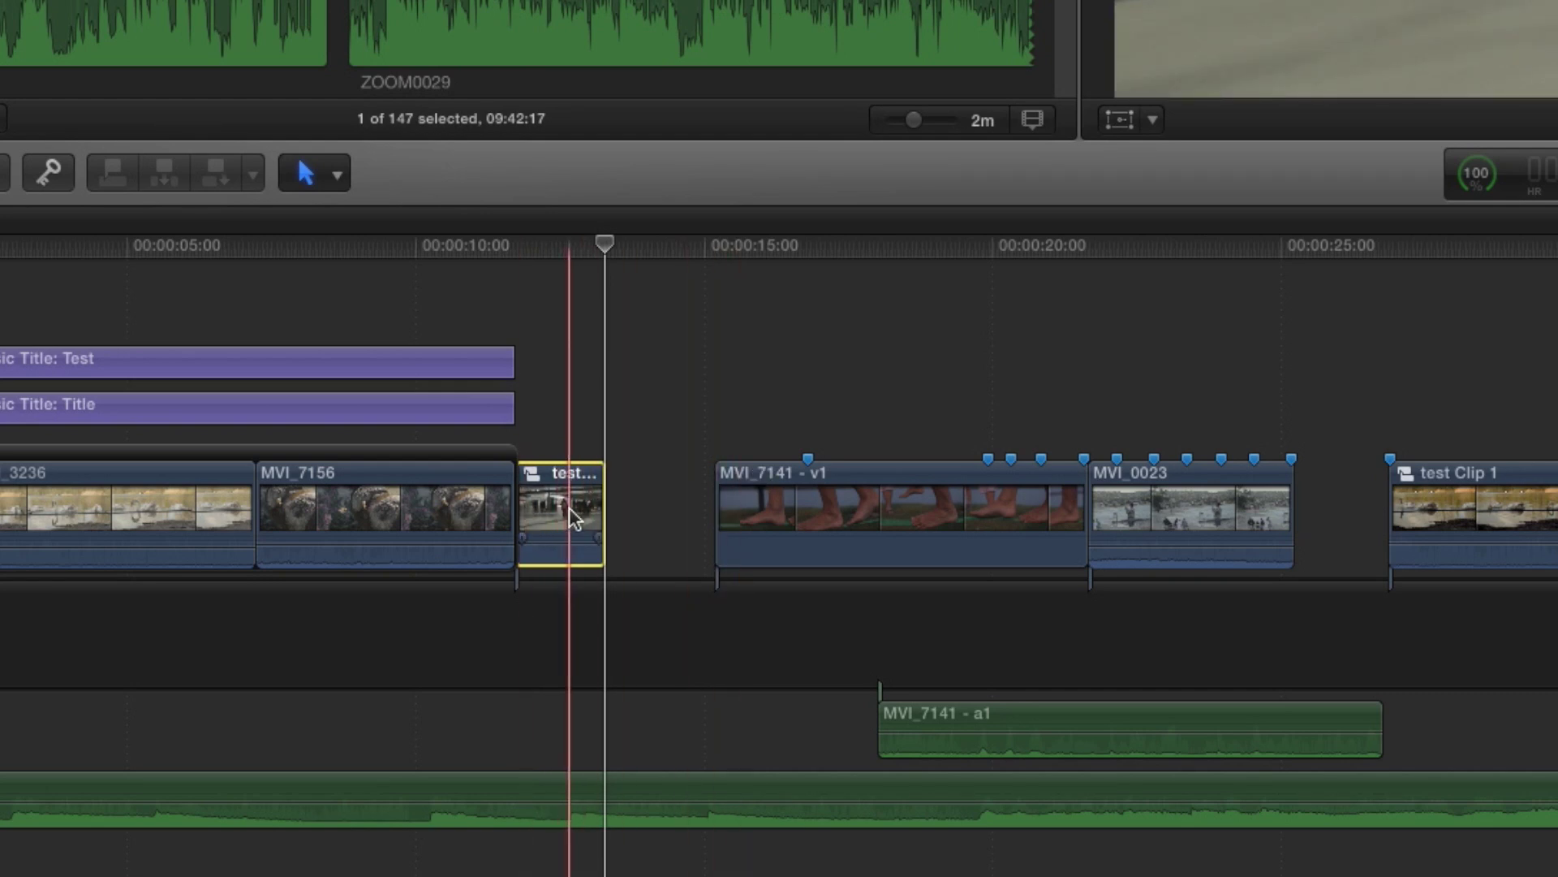
Duplicate test Clip three times, stacking two copies just after the original and placing one above the cut between MVI_7141 - v1 and MVI_0023.
left_click_drag(560, 498, 650, 464)
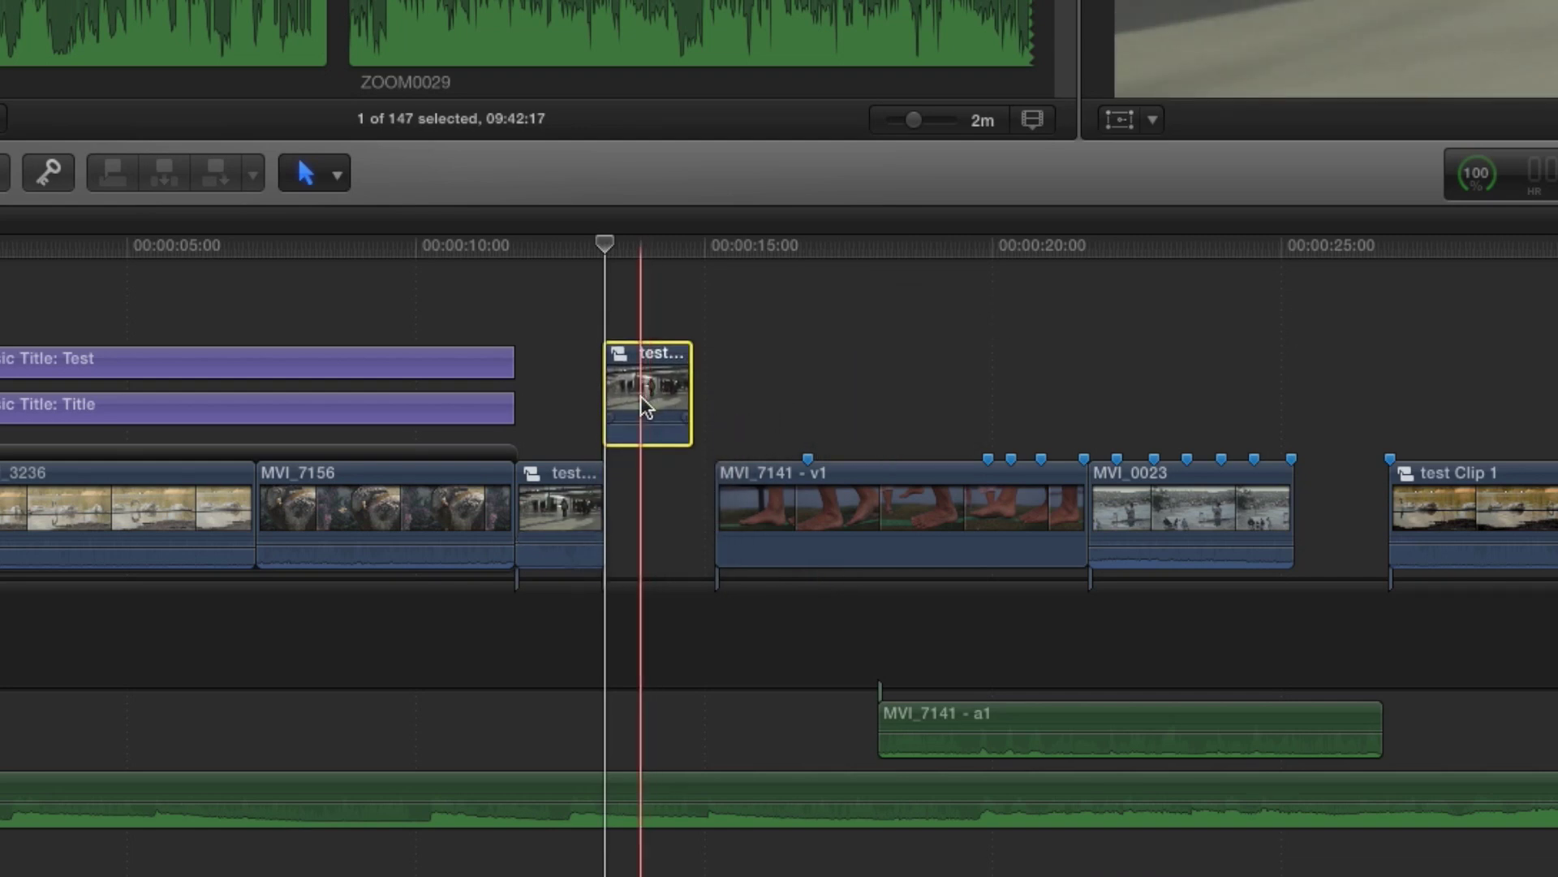
left_click_drag(639, 261, 653, 311)
left_click_drag(800, 297, 1120, 373)
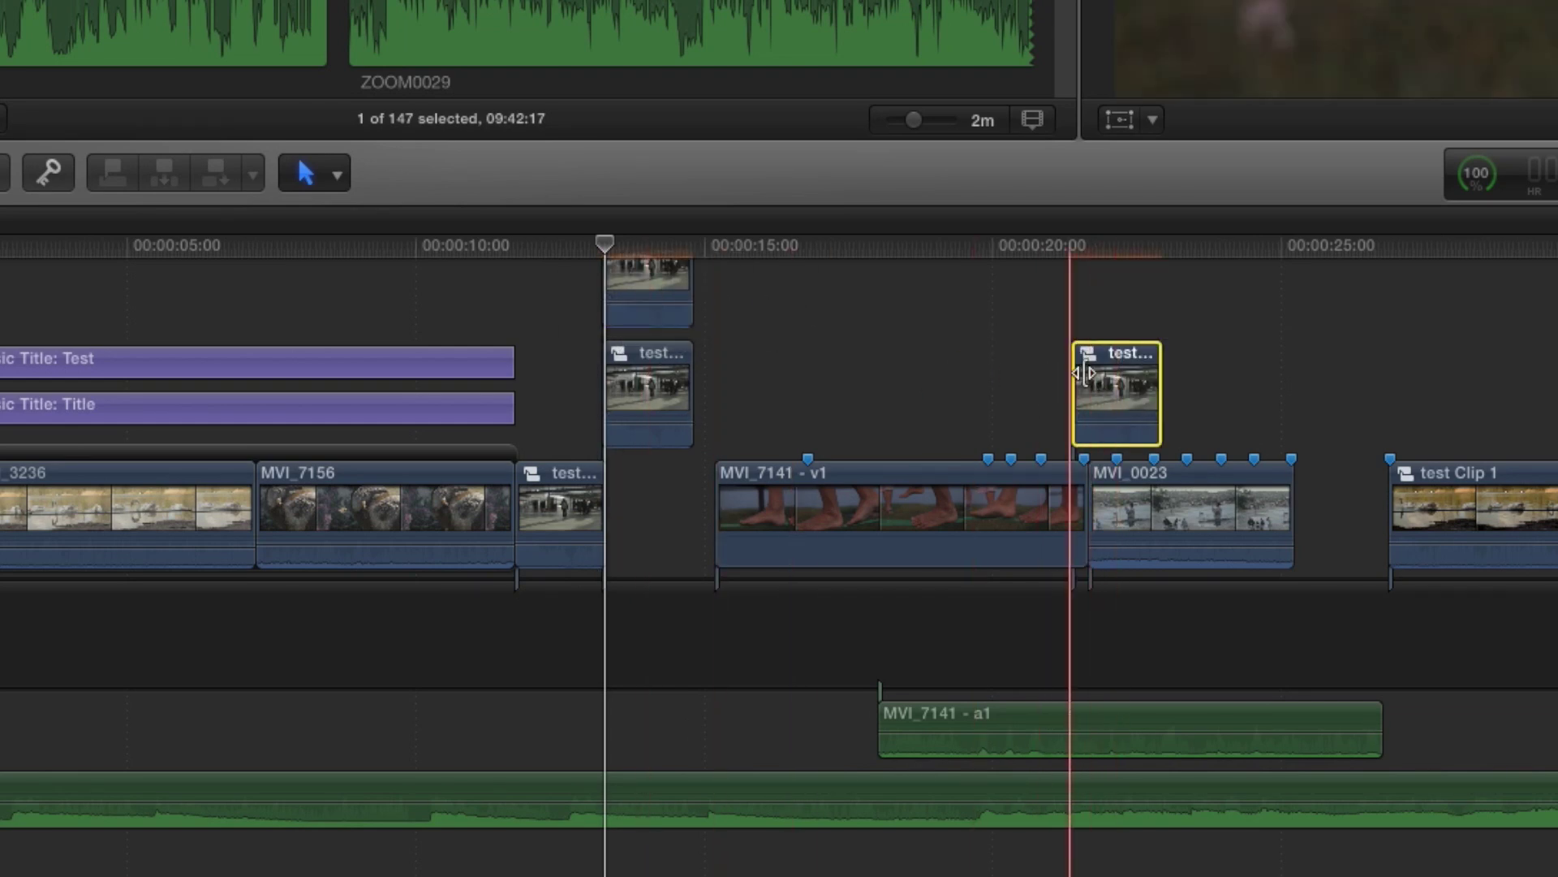
scroll(1129, 428, "up", 3)
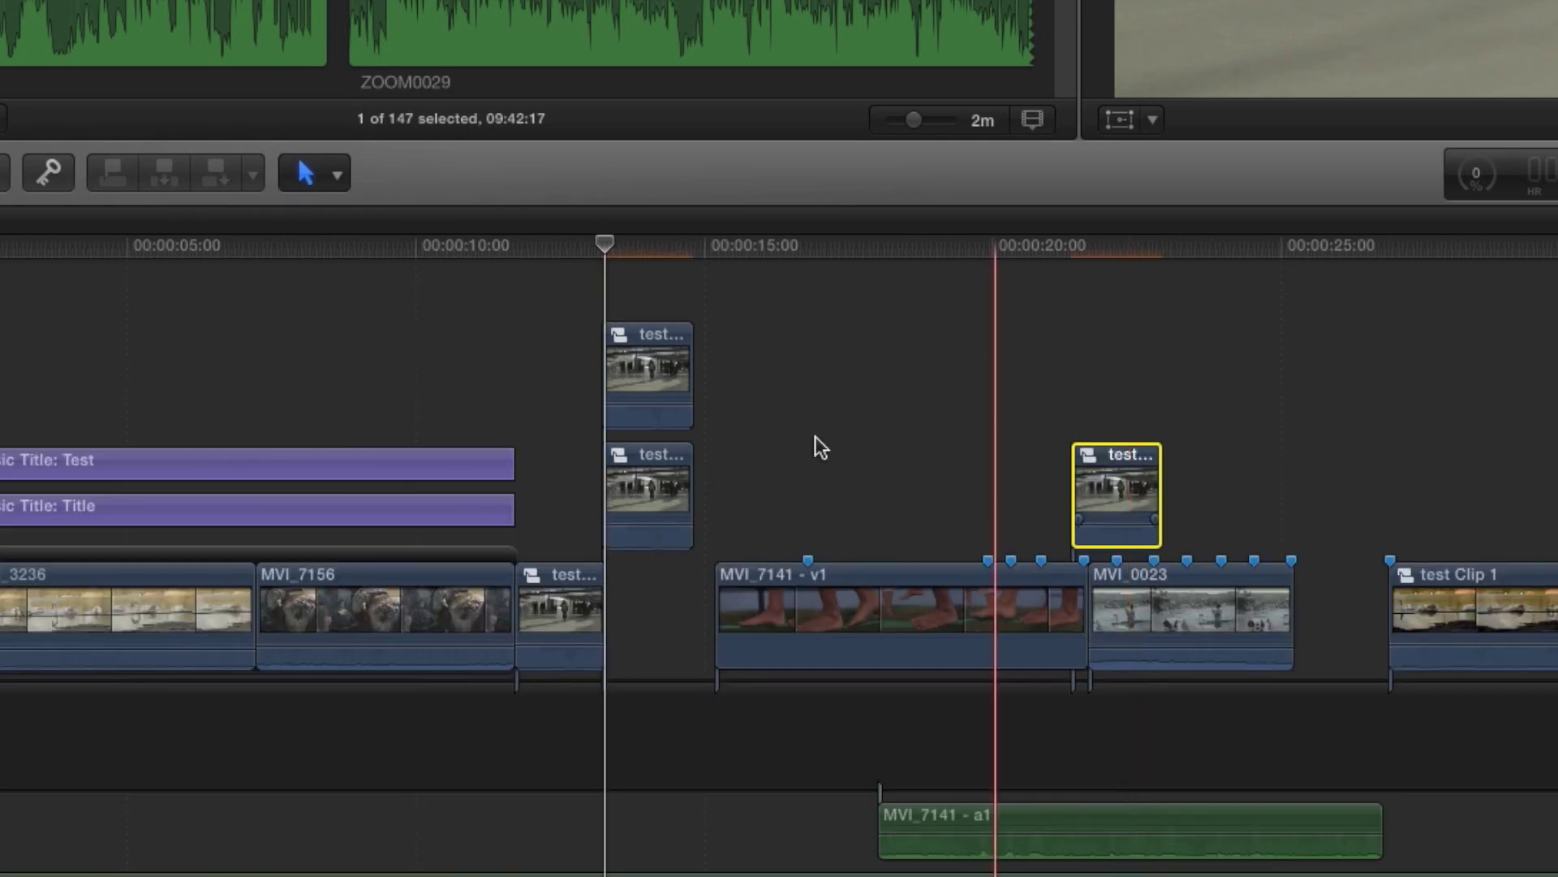